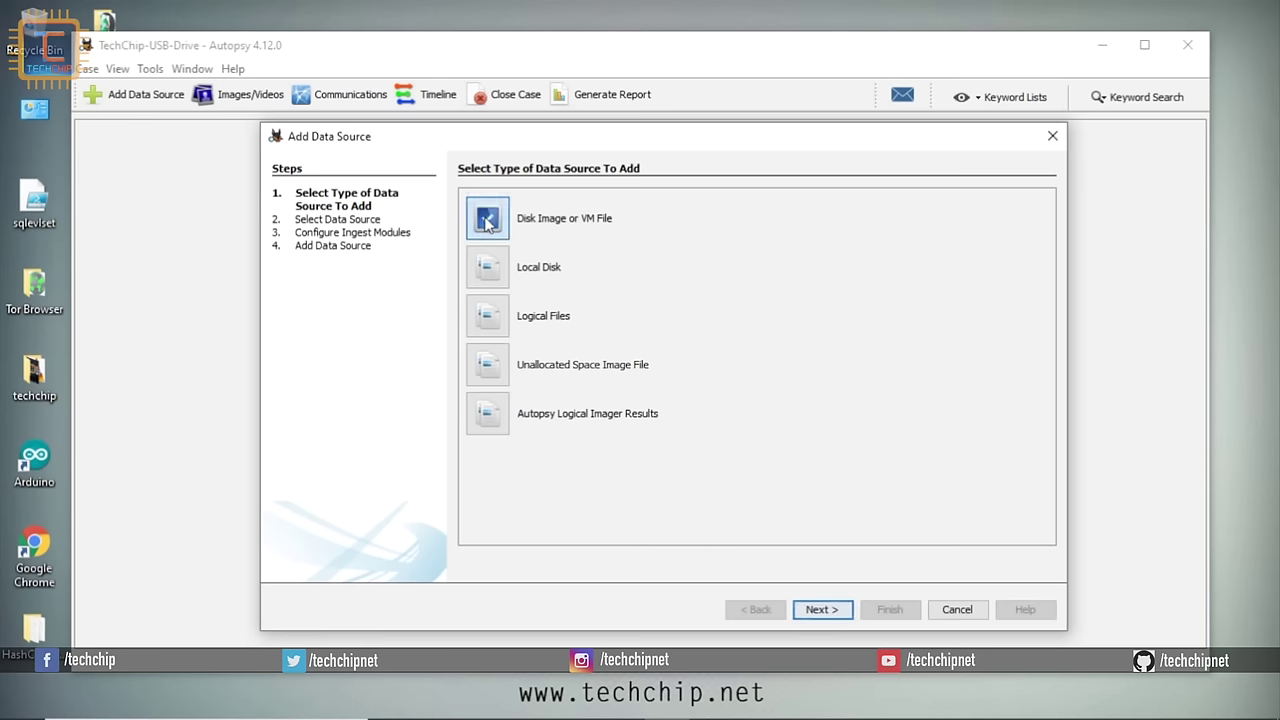
Choose the local disk USB Drive (G:) as the data source and proceed to the ingest module configuration
click(487, 268)
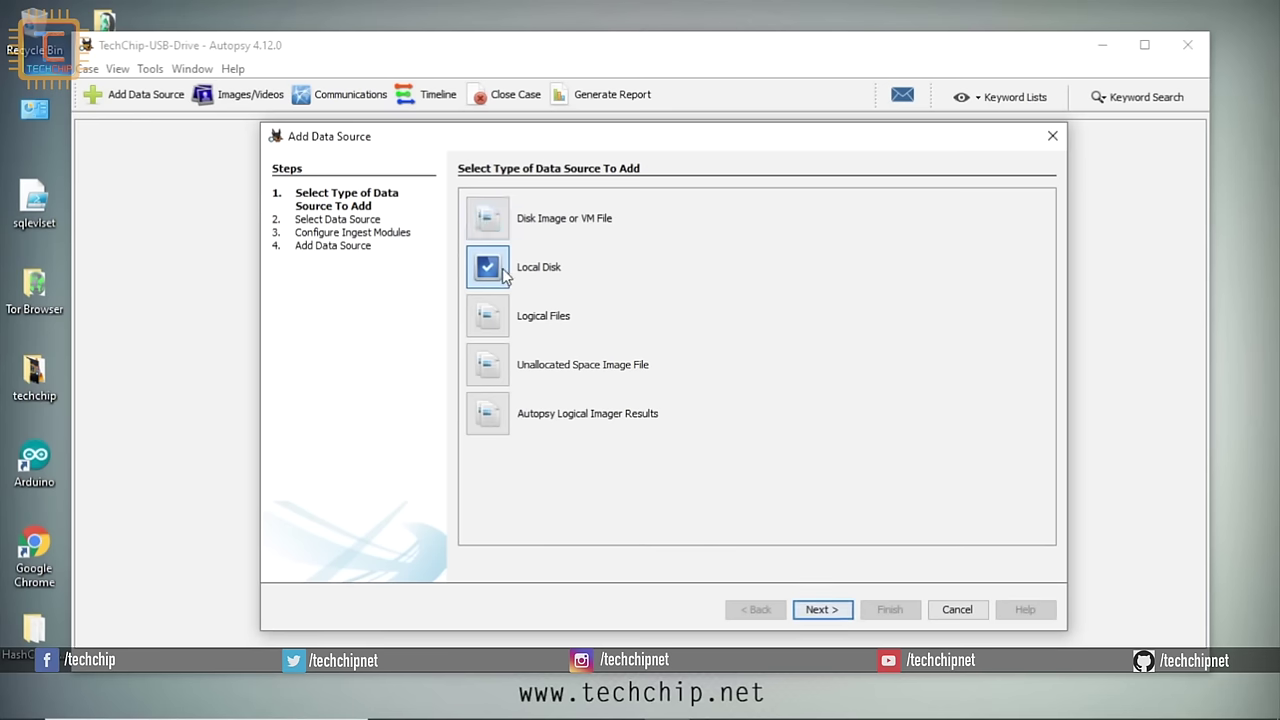
click(816, 606)
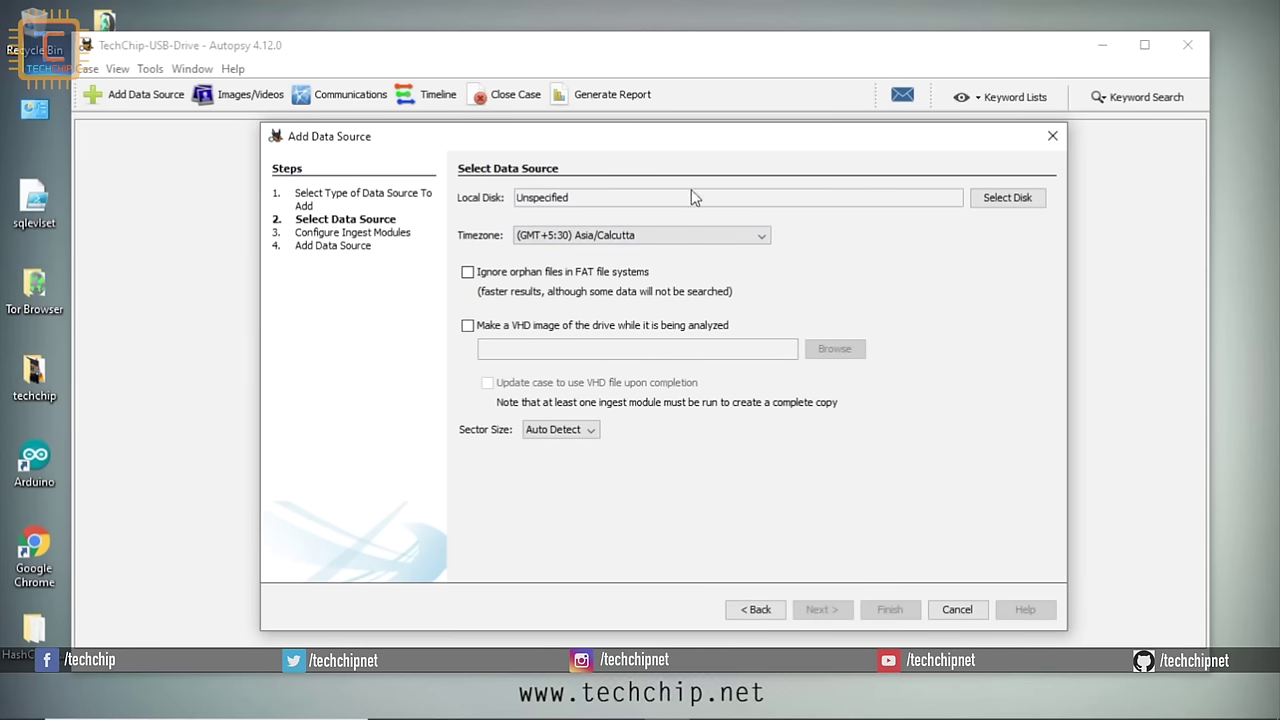
click(1007, 197)
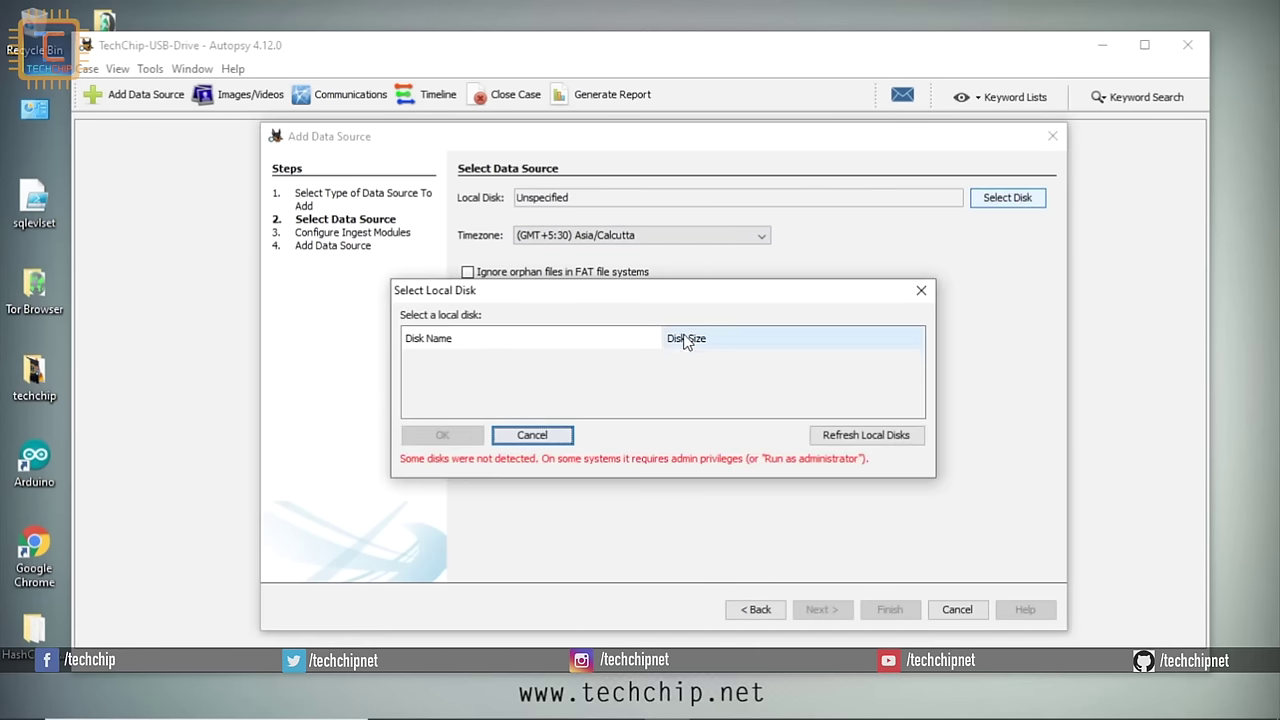
click(449, 358)
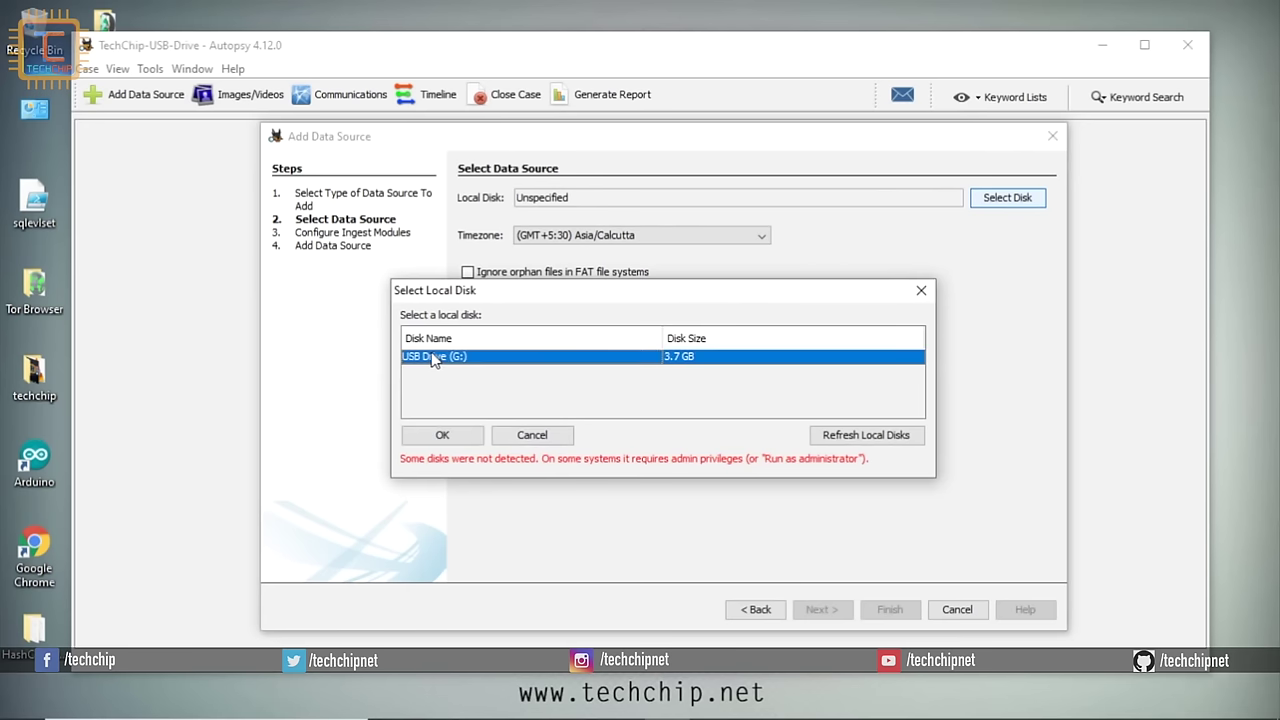
click(443, 435)
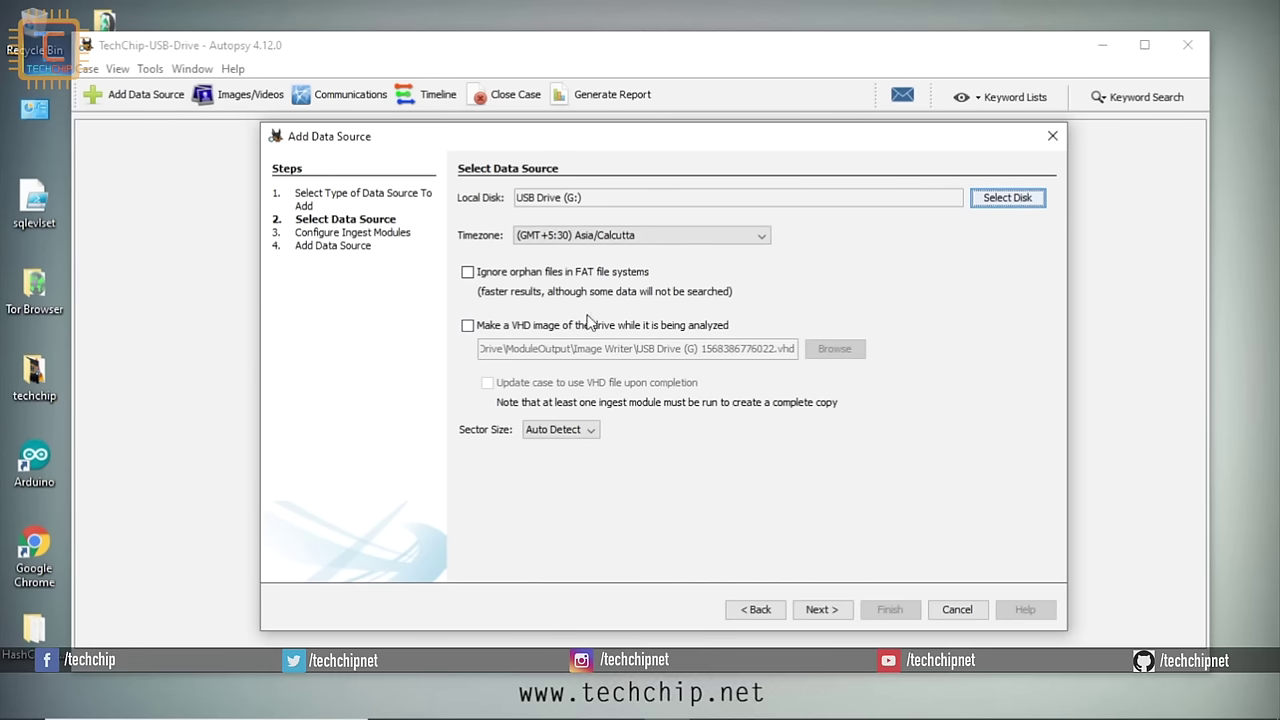
click(817, 609)
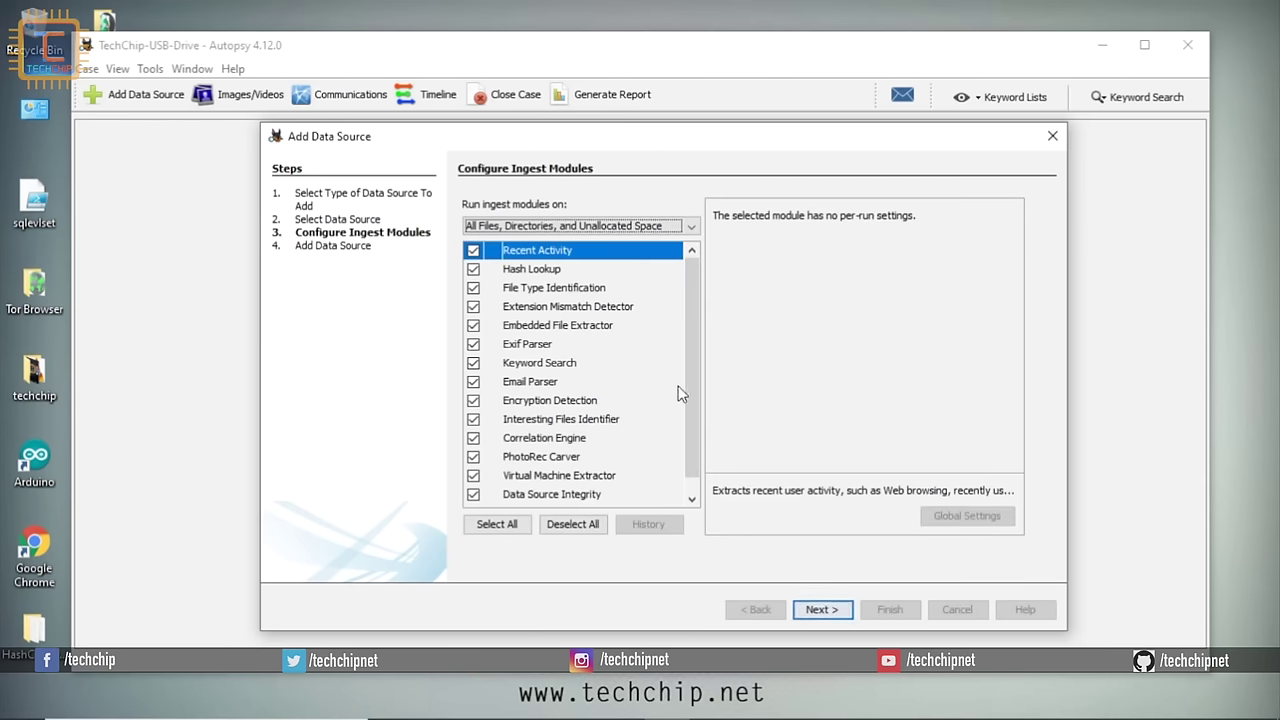
Set the ingest modules to run on All Files, Directories, and Unallocated Space
click(553, 253)
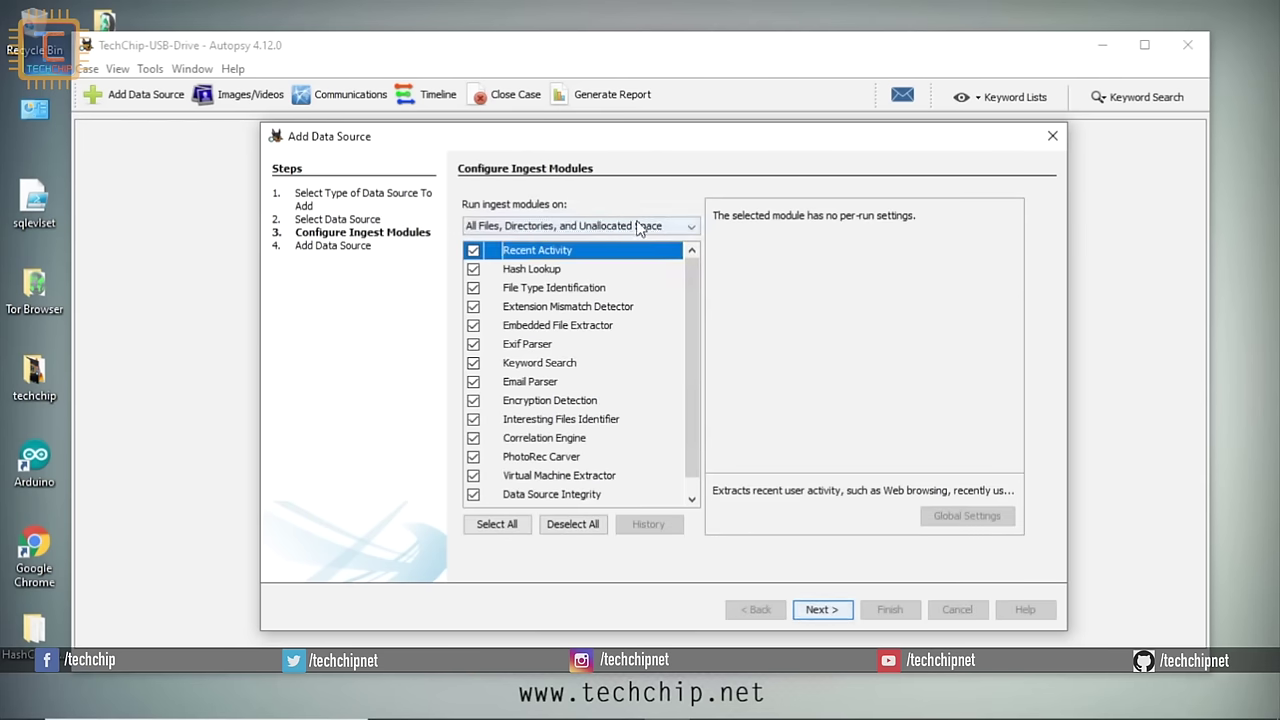
click(670, 227)
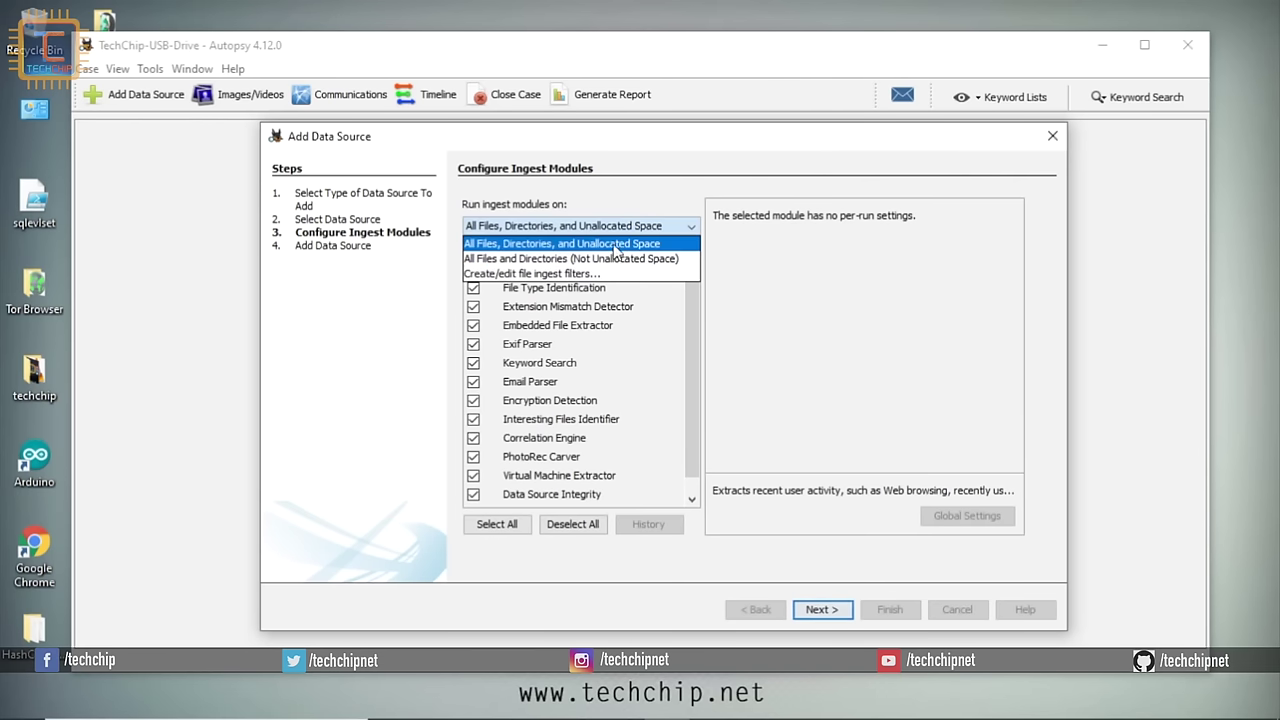
click(562, 245)
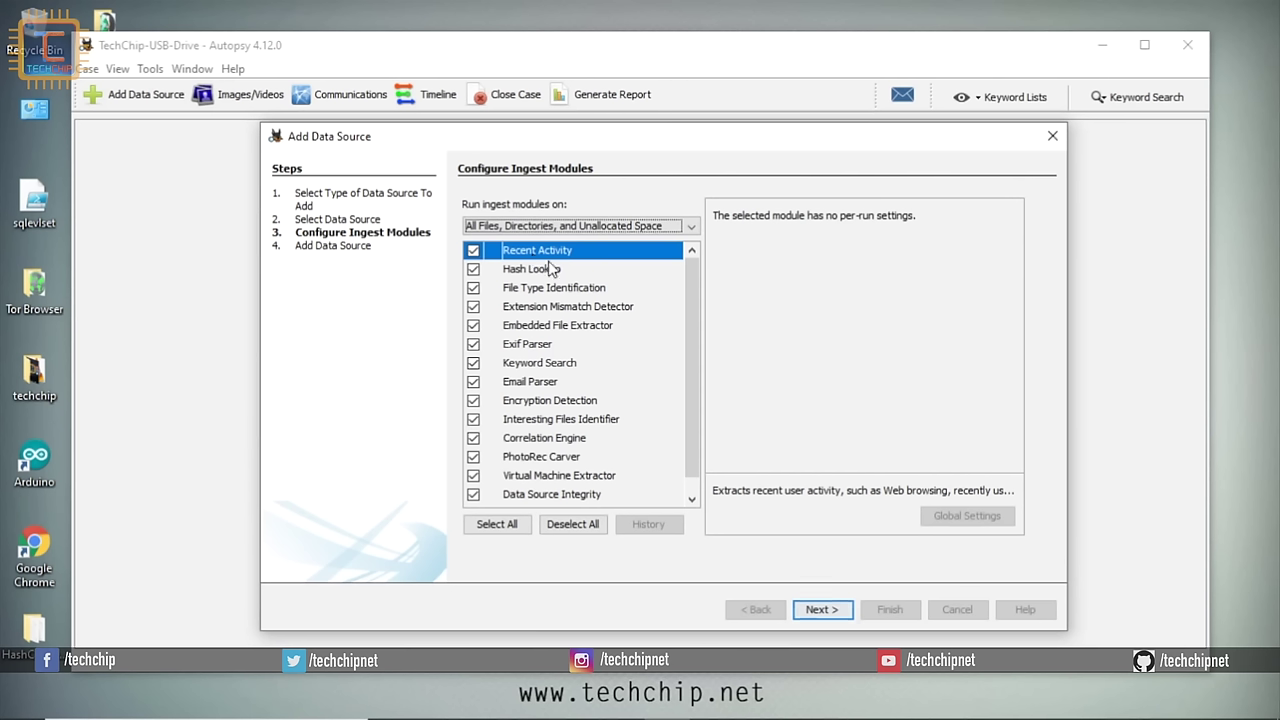
click(565, 254)
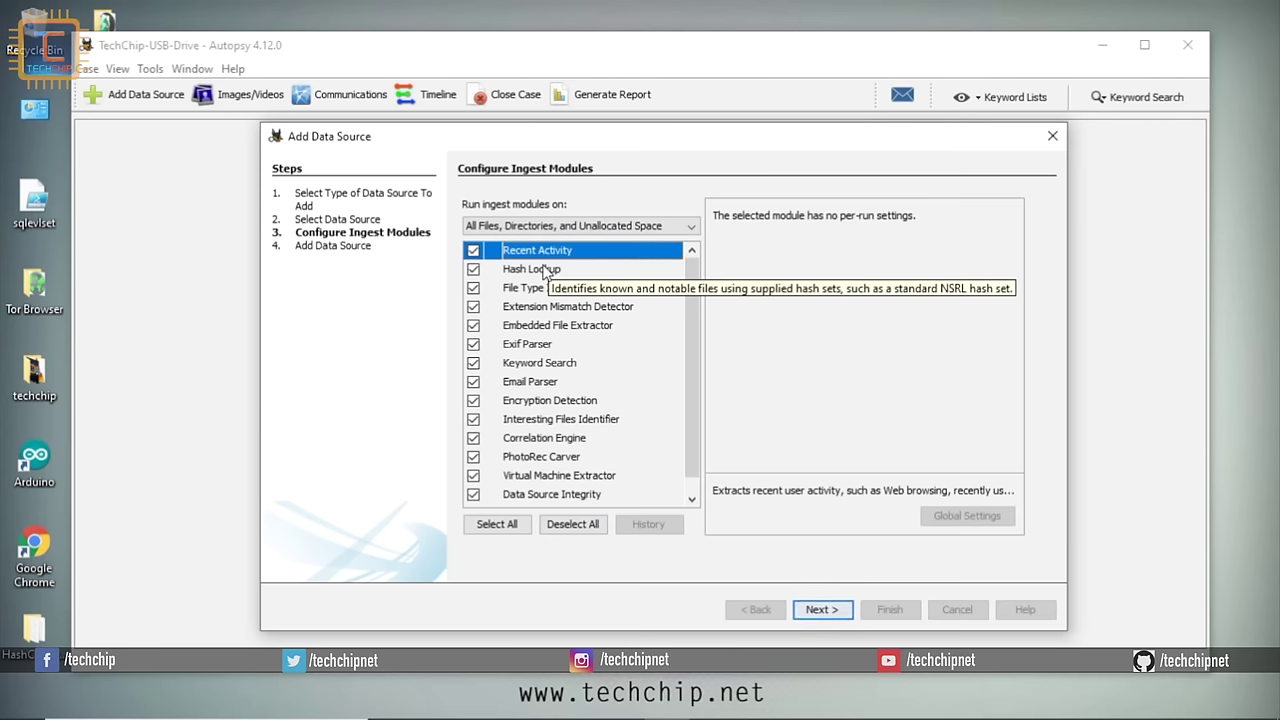
Examine the Hash Lookup and File Type Identification modules along with their global settings
click(545, 272)
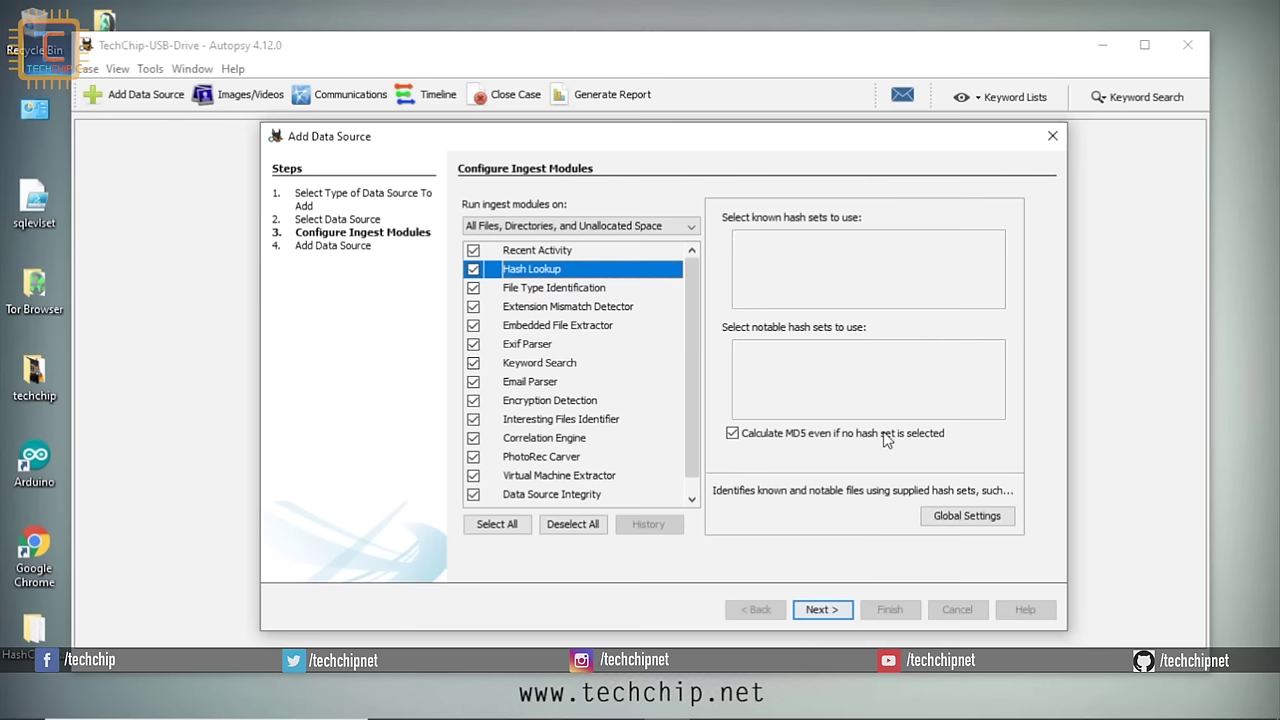
click(973, 516)
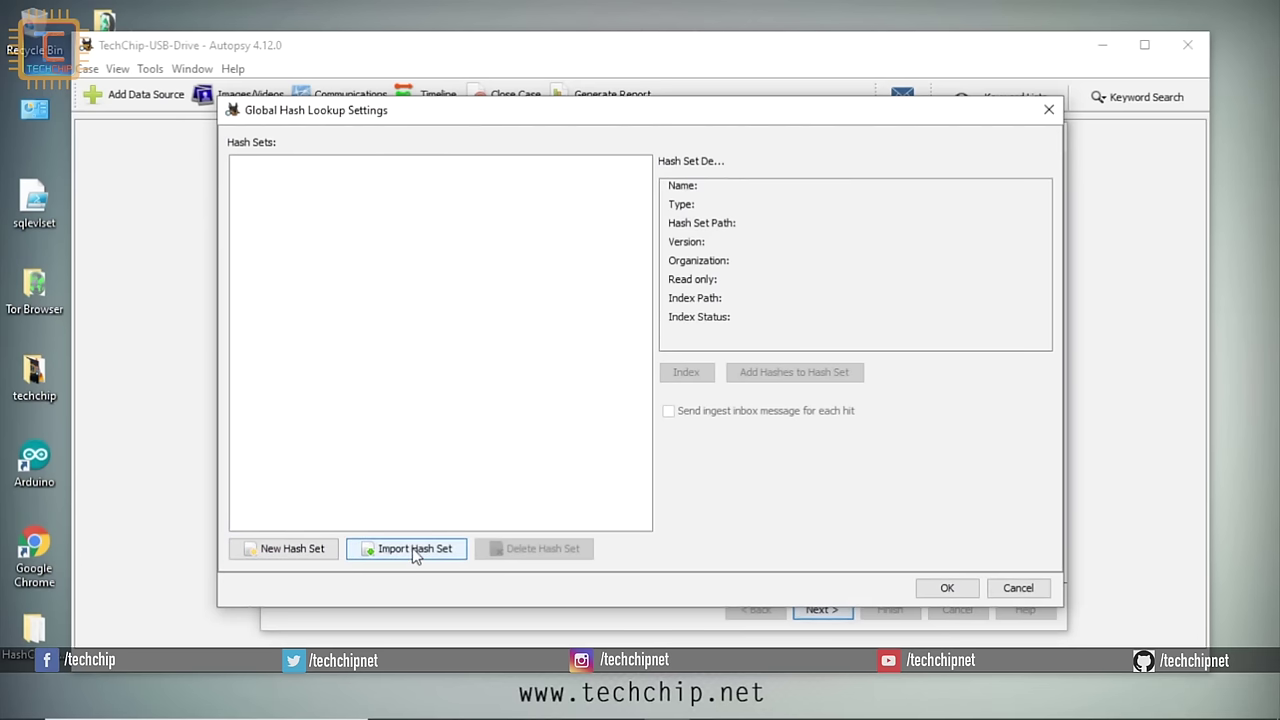
click(1026, 588)
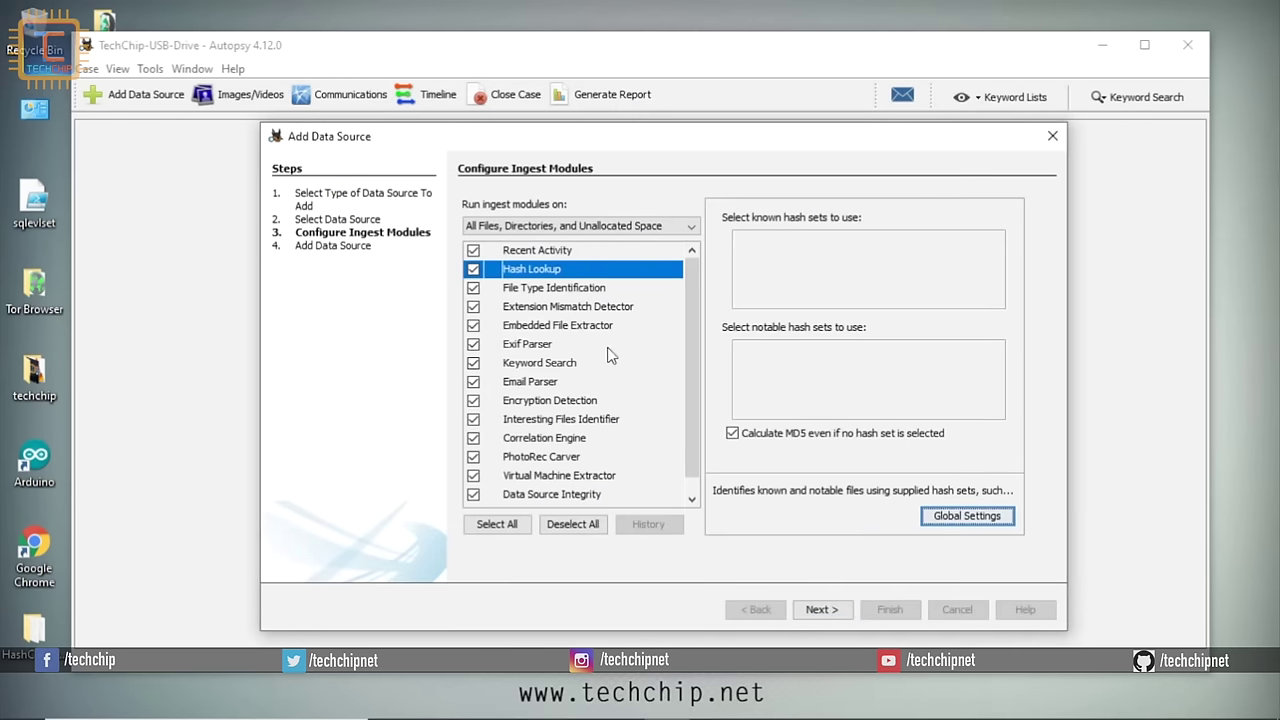
click(545, 289)
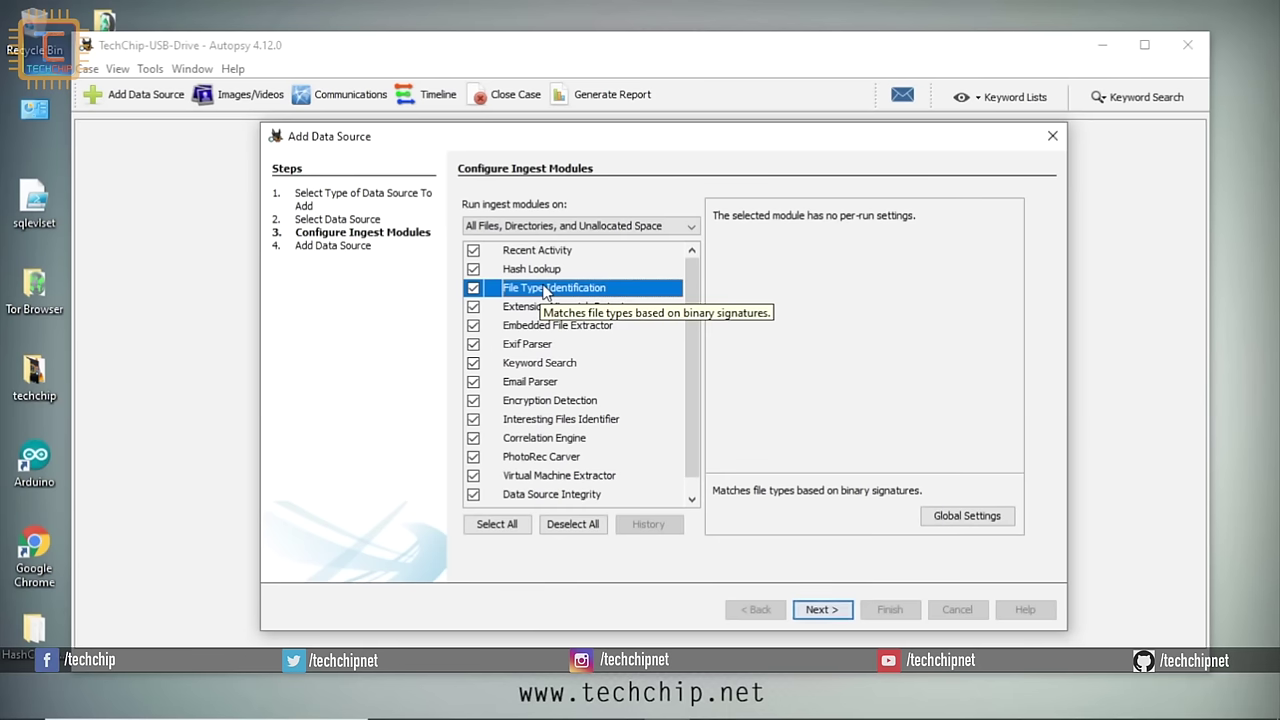
click(966, 517)
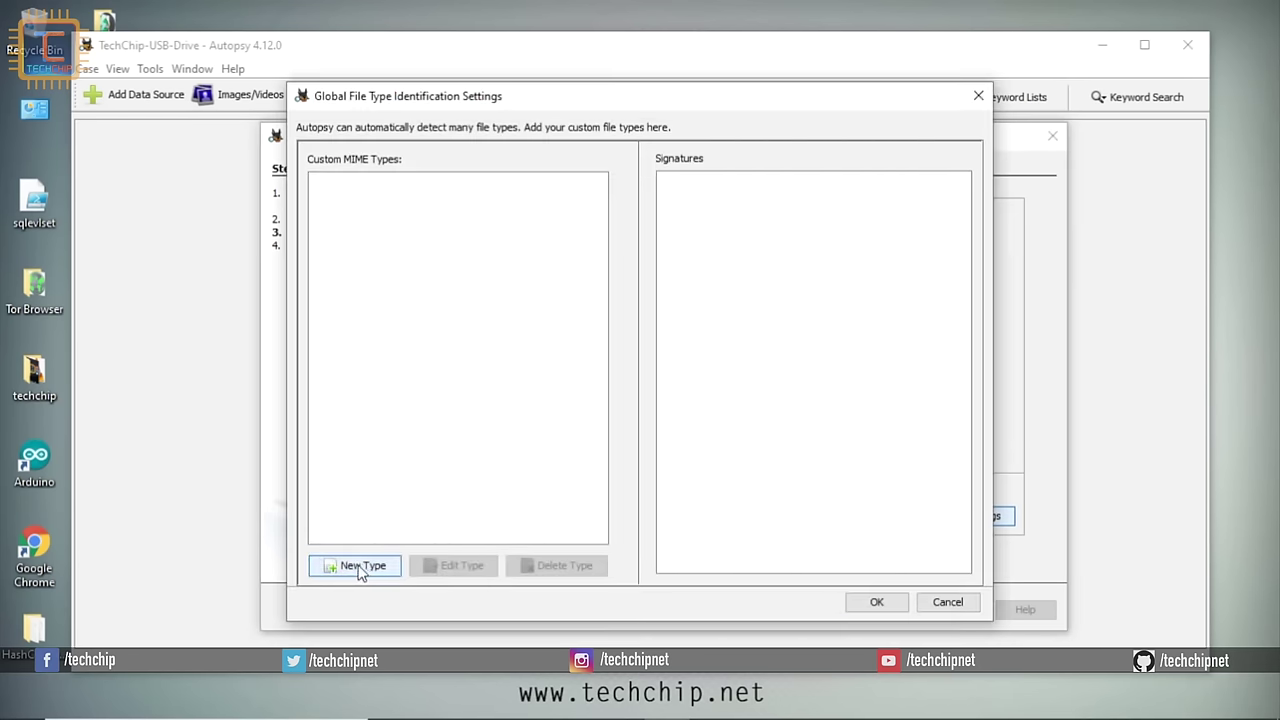
click(946, 599)
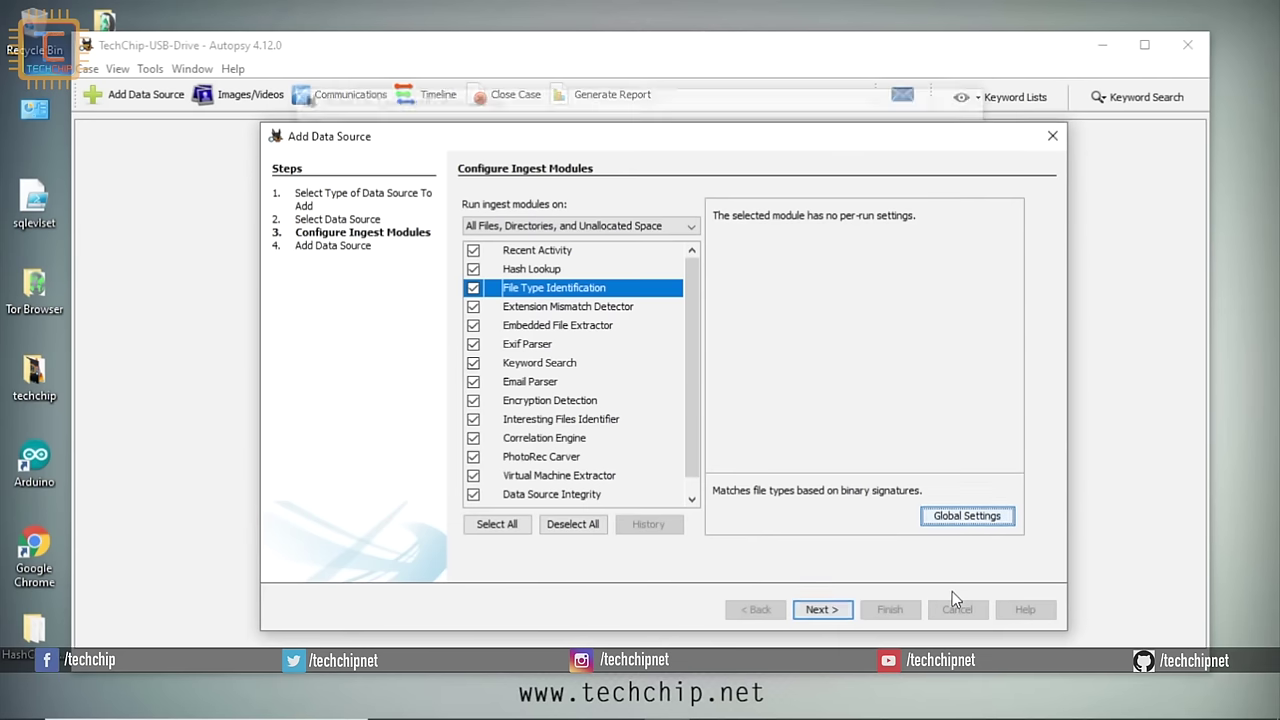
Set the Extension Mismatch Detector to check all file types except text files and disable skipping of known files
click(565, 308)
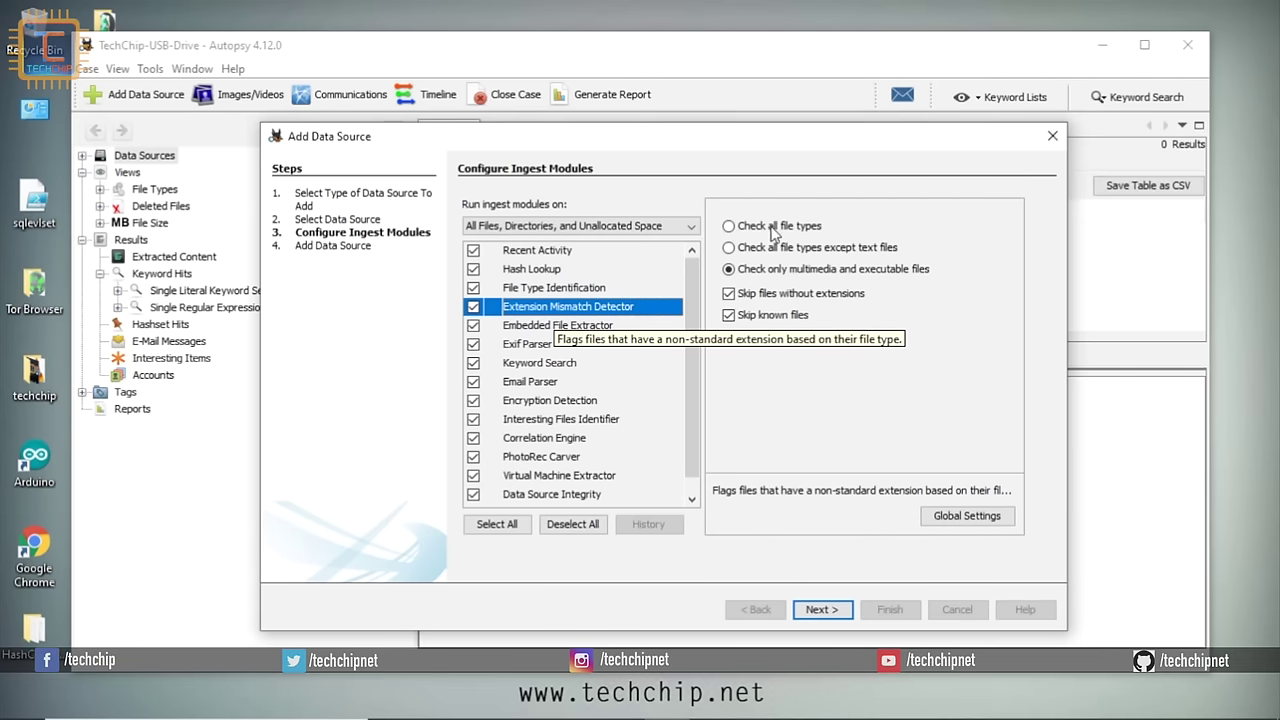
click(729, 226)
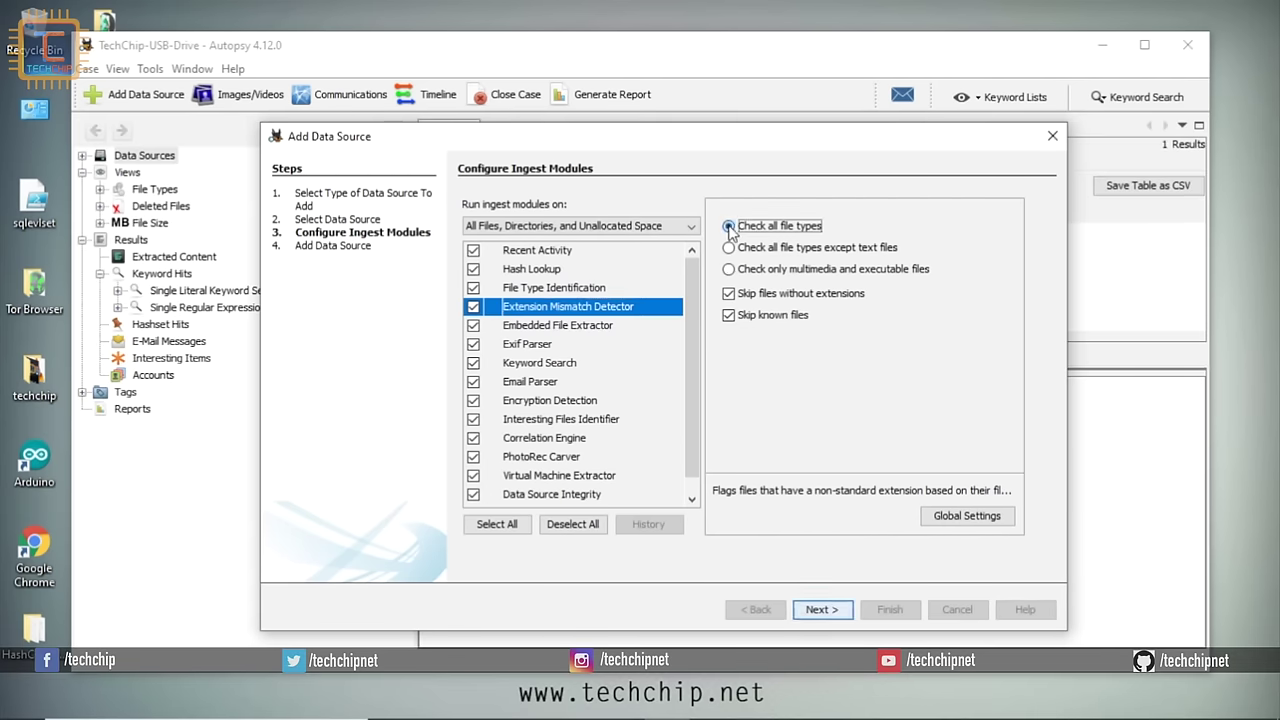
click(729, 248)
click(729, 269)
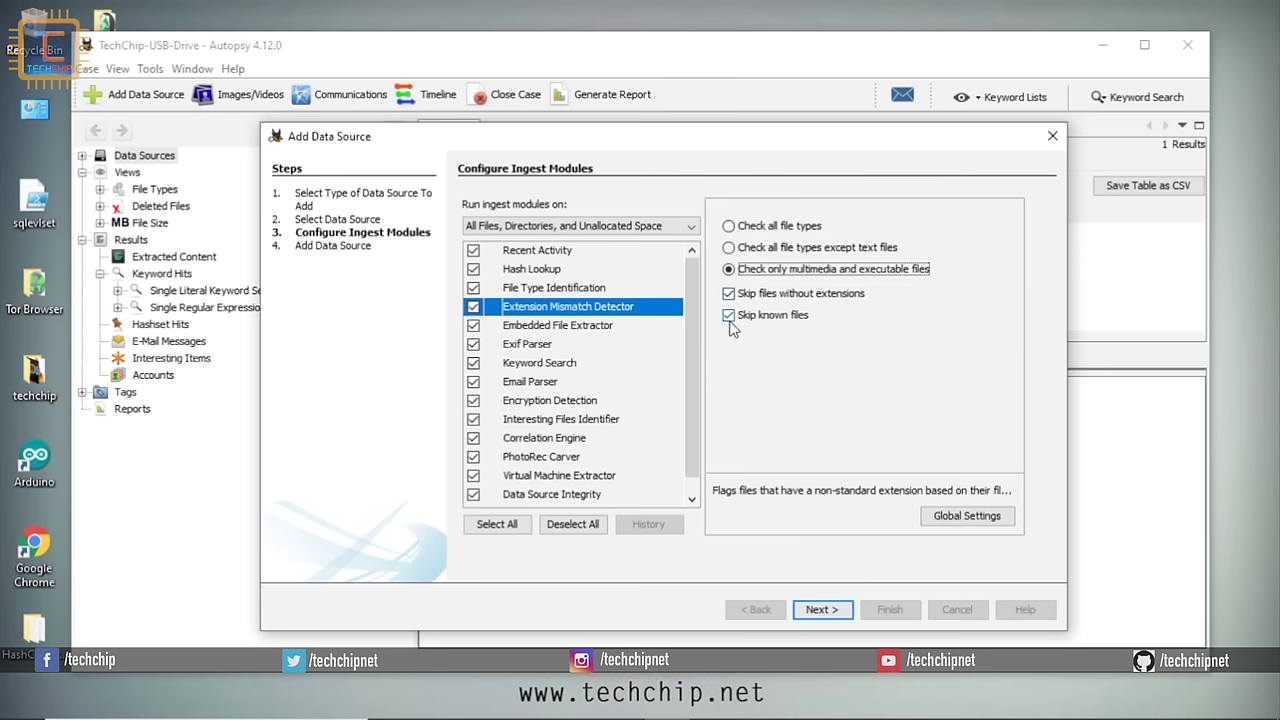
click(729, 248)
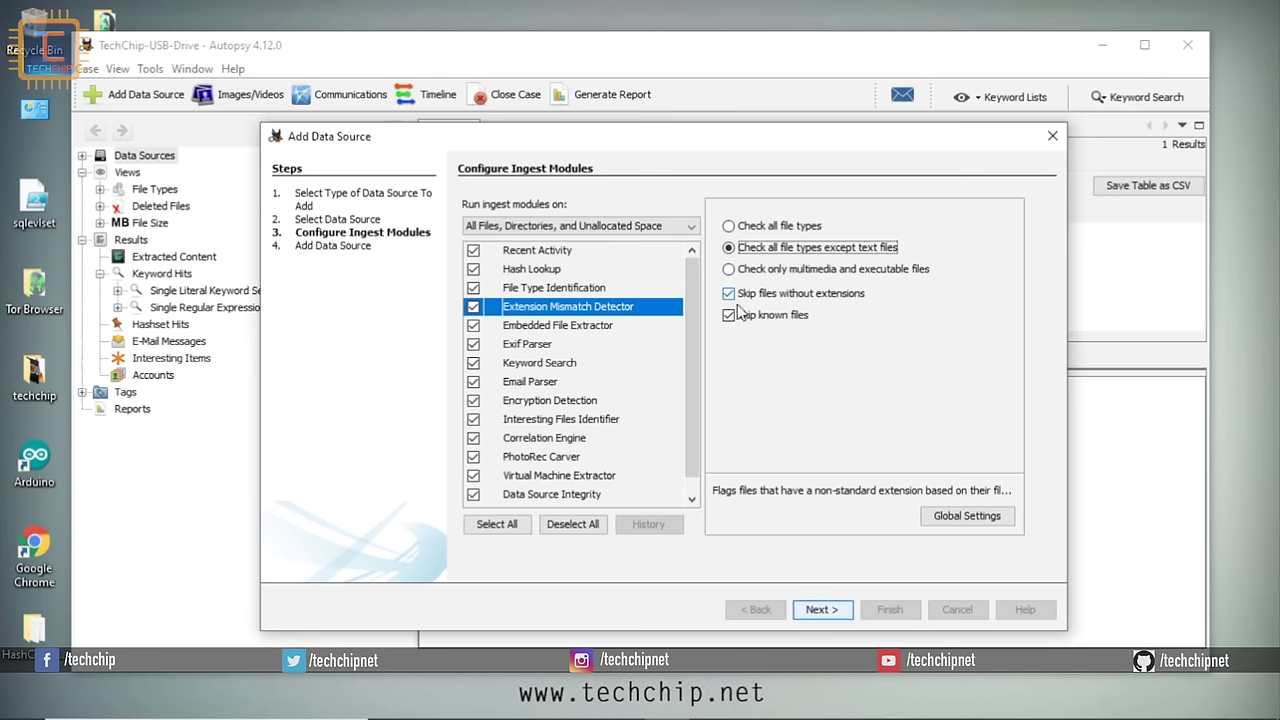
click(728, 294)
click(729, 315)
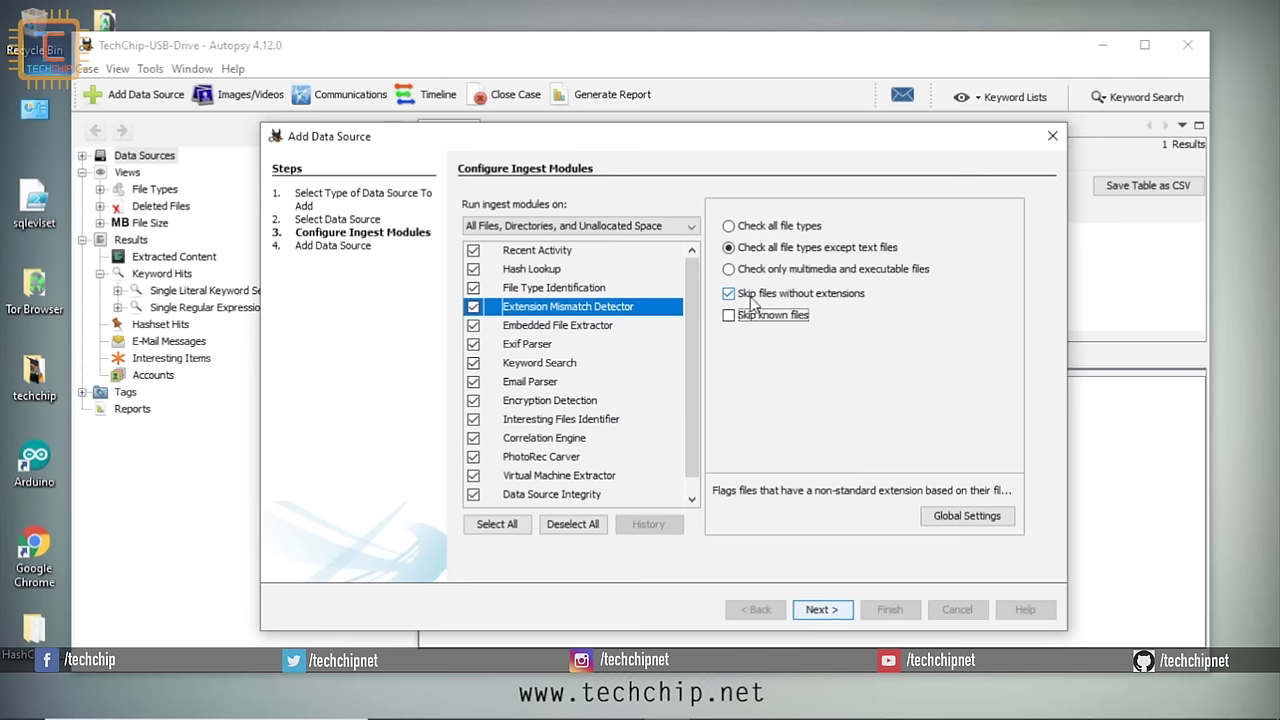
Examine the global extension mismatch settings and the descriptions of the Embedded File Extractor and Exif Parser modules
click(963, 515)
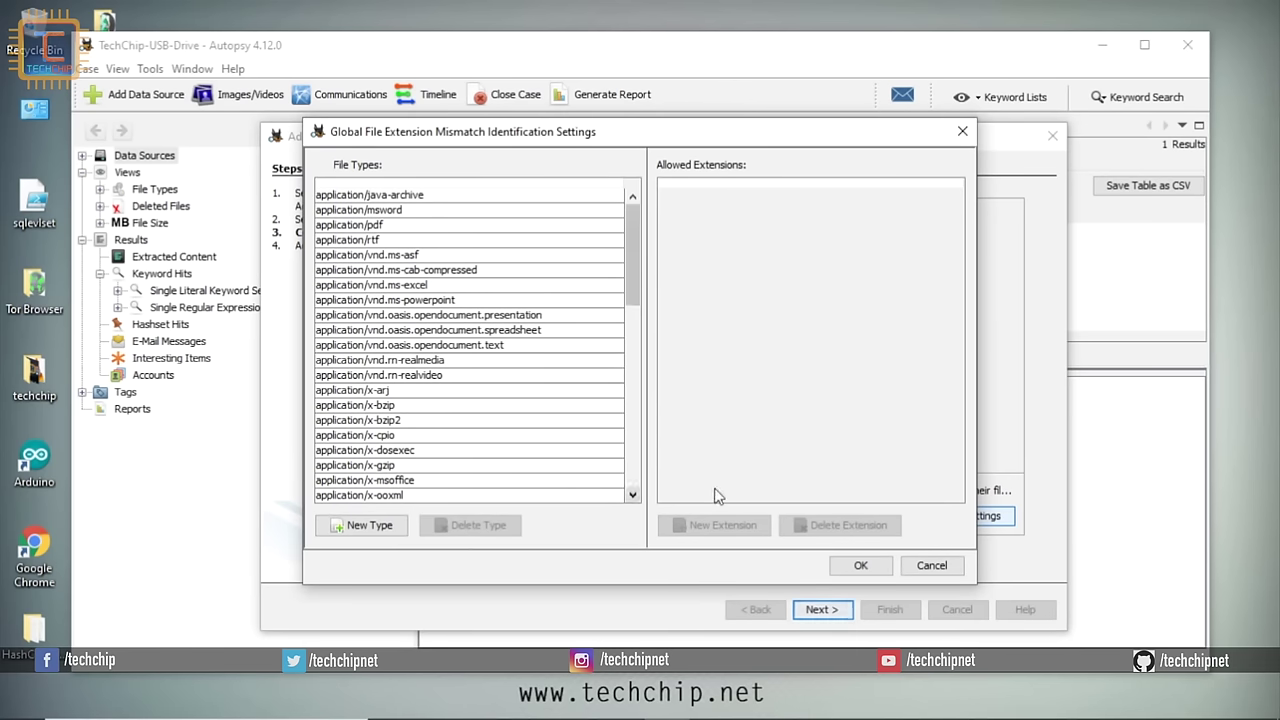
click(931, 565)
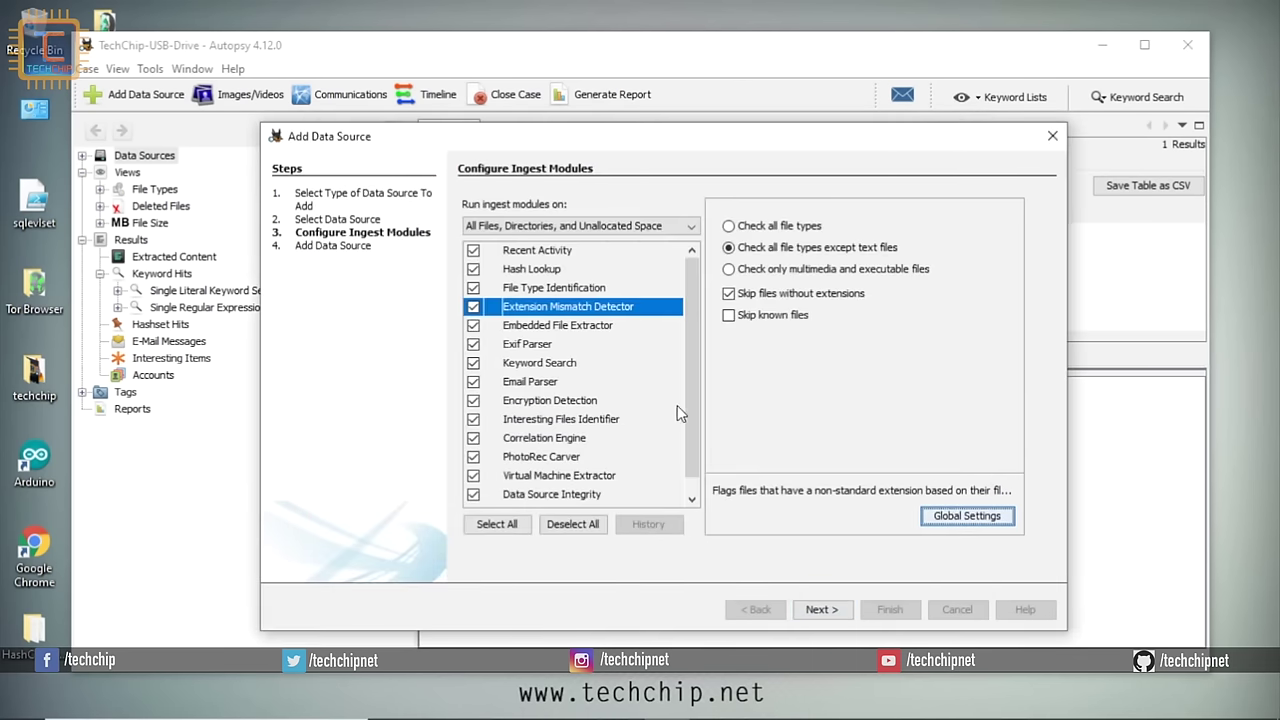
click(553, 327)
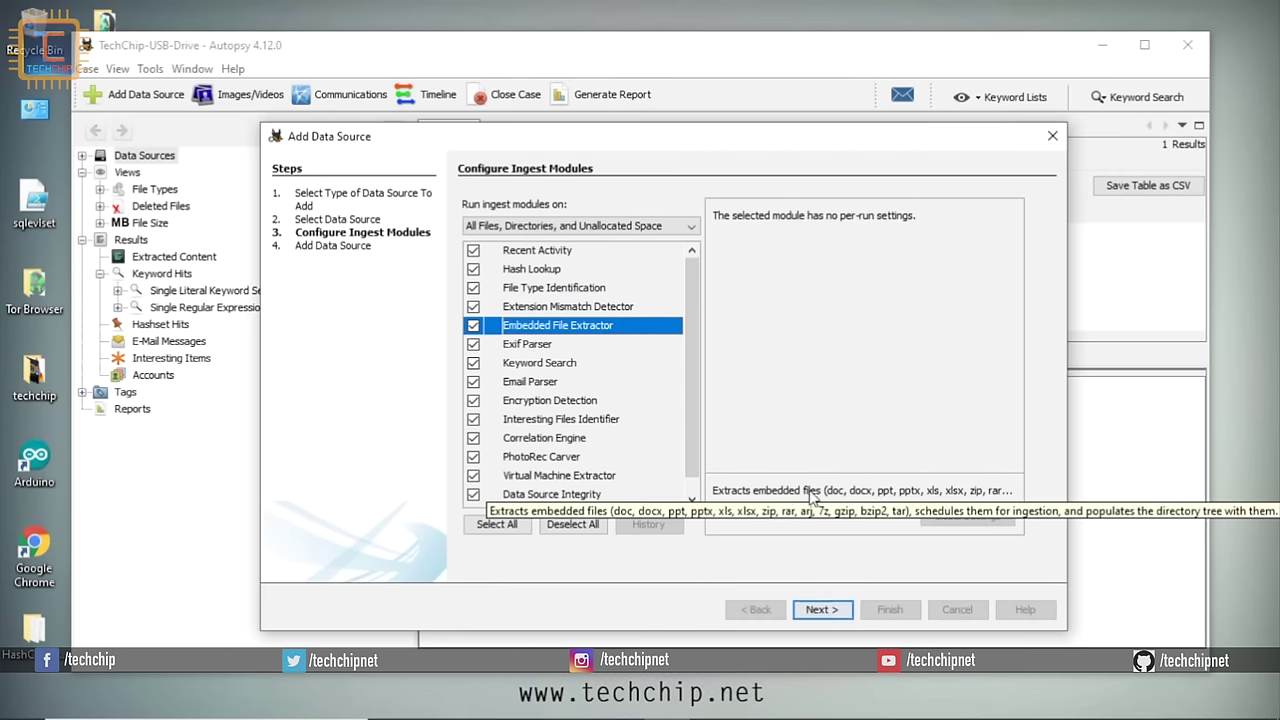
click(528, 347)
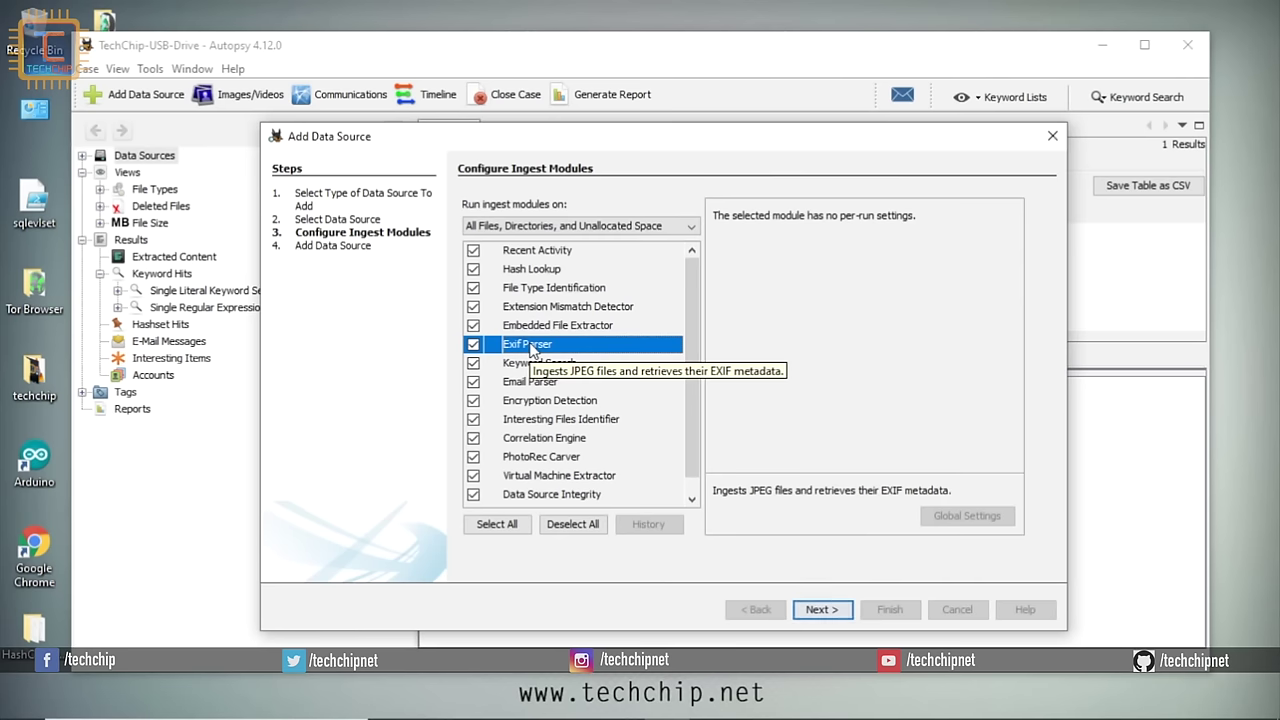
Review the Keyword Search module's global settings and enable its URLs keyword list for ingest
click(520, 365)
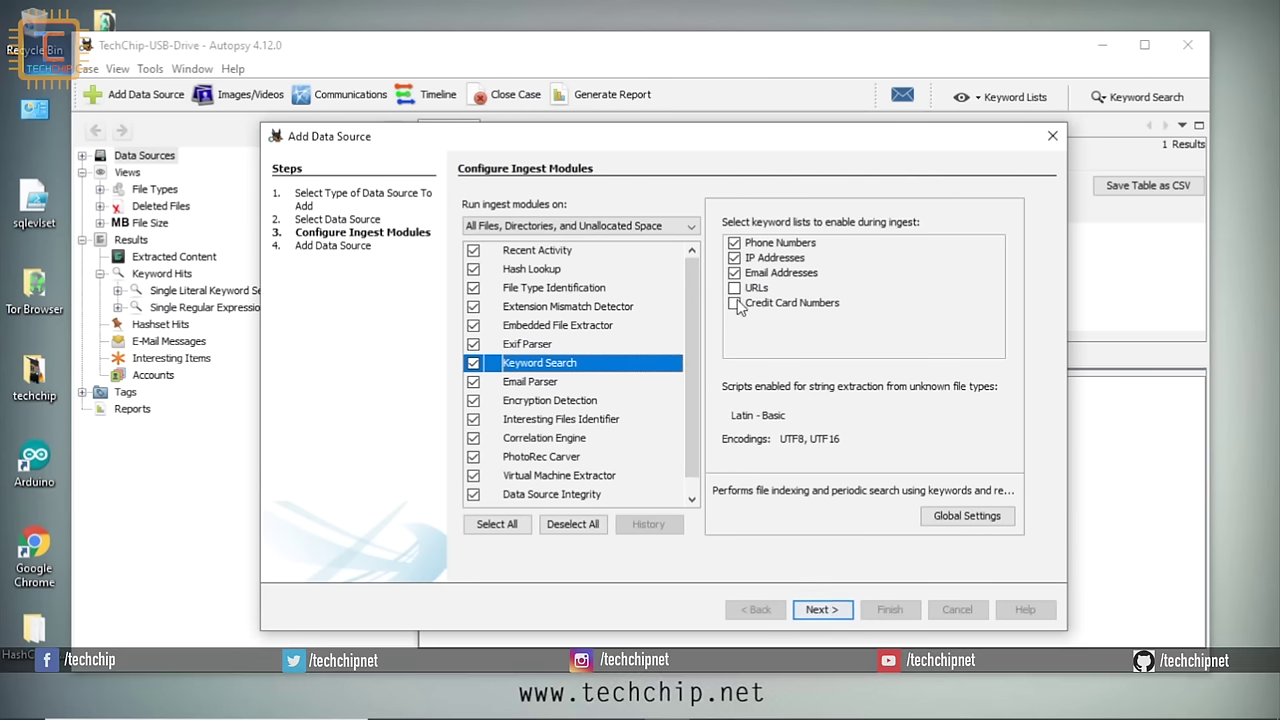
click(960, 515)
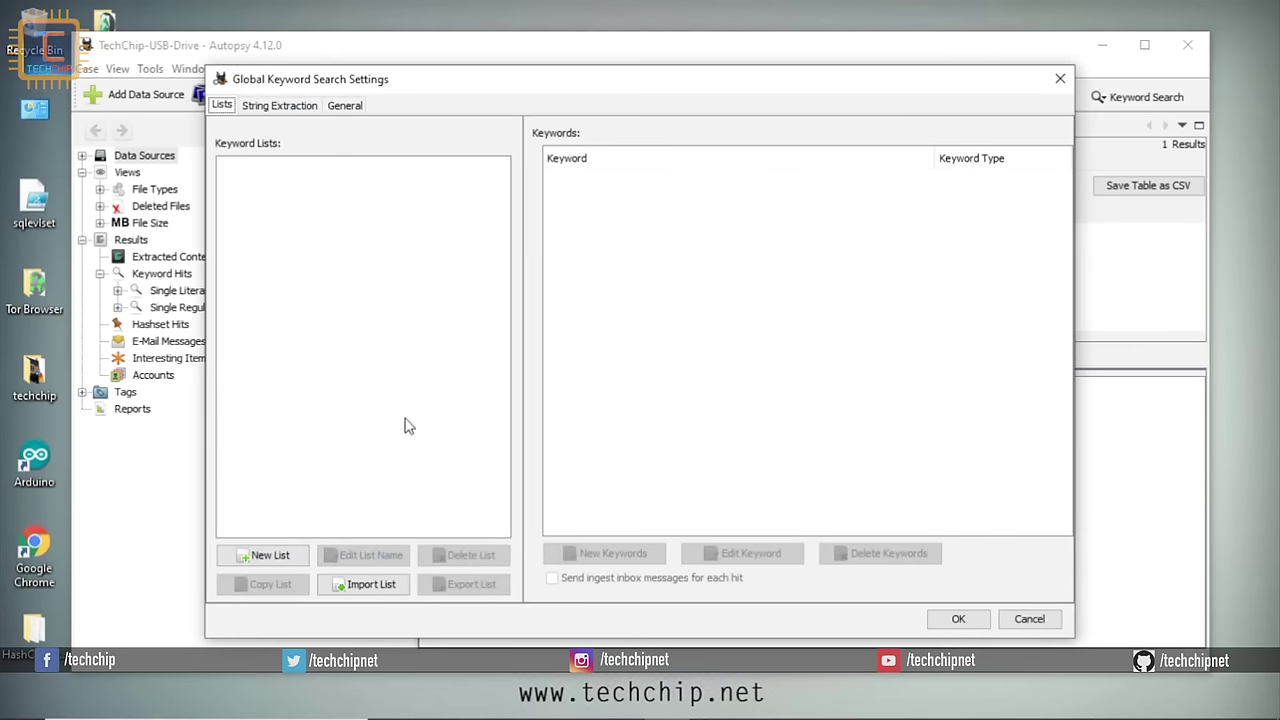
click(1029, 618)
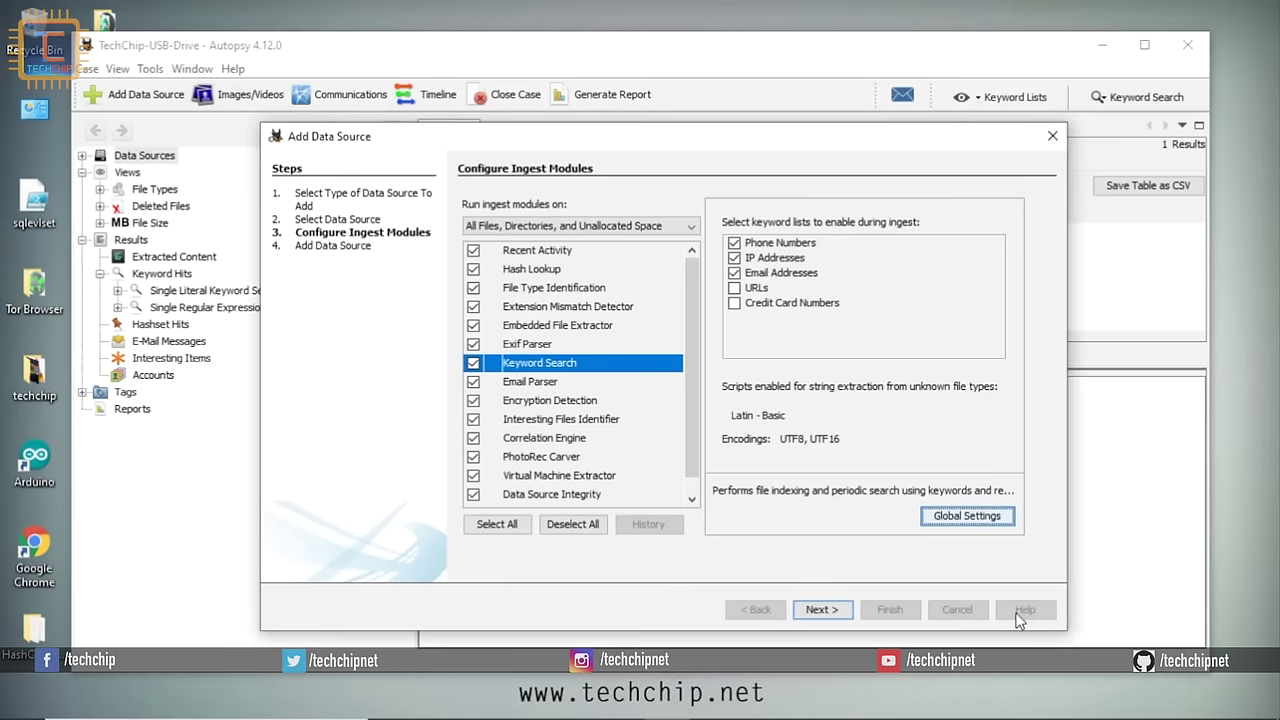
click(734, 288)
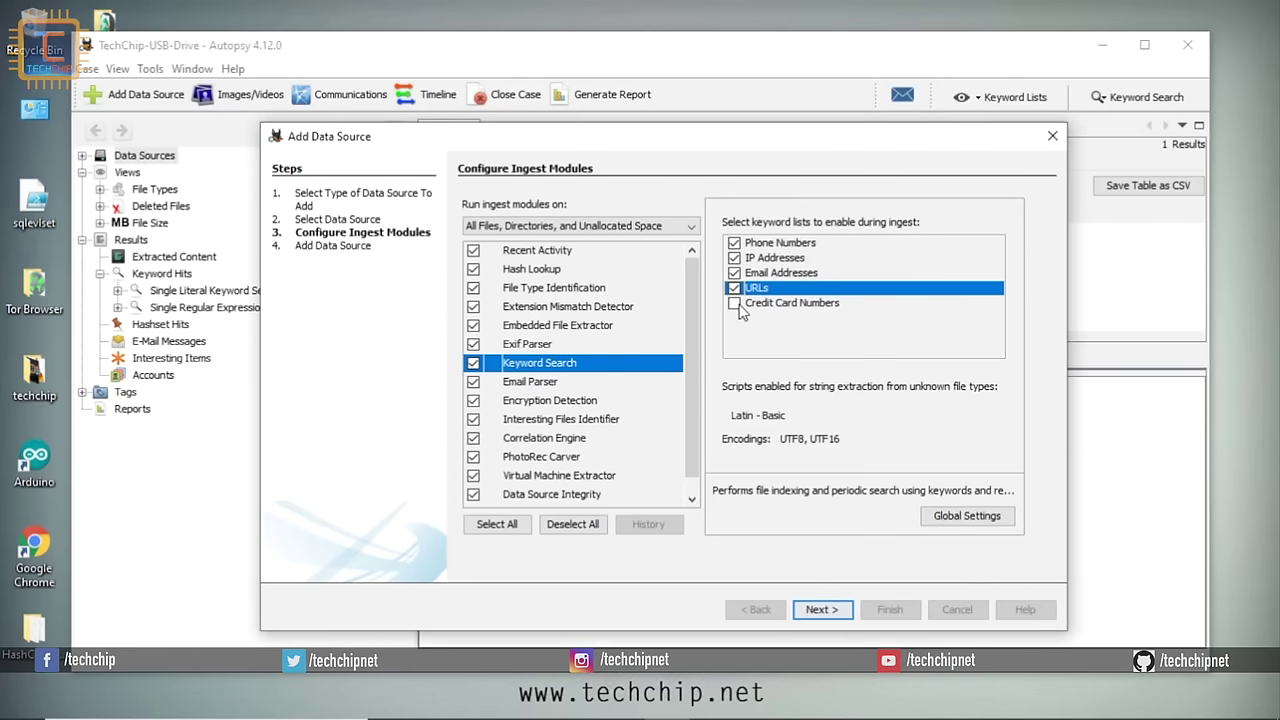
Examine the options of the Email Parser, Encryption Detection, Interesting Files Identifier and Correlation Engine modules
click(512, 384)
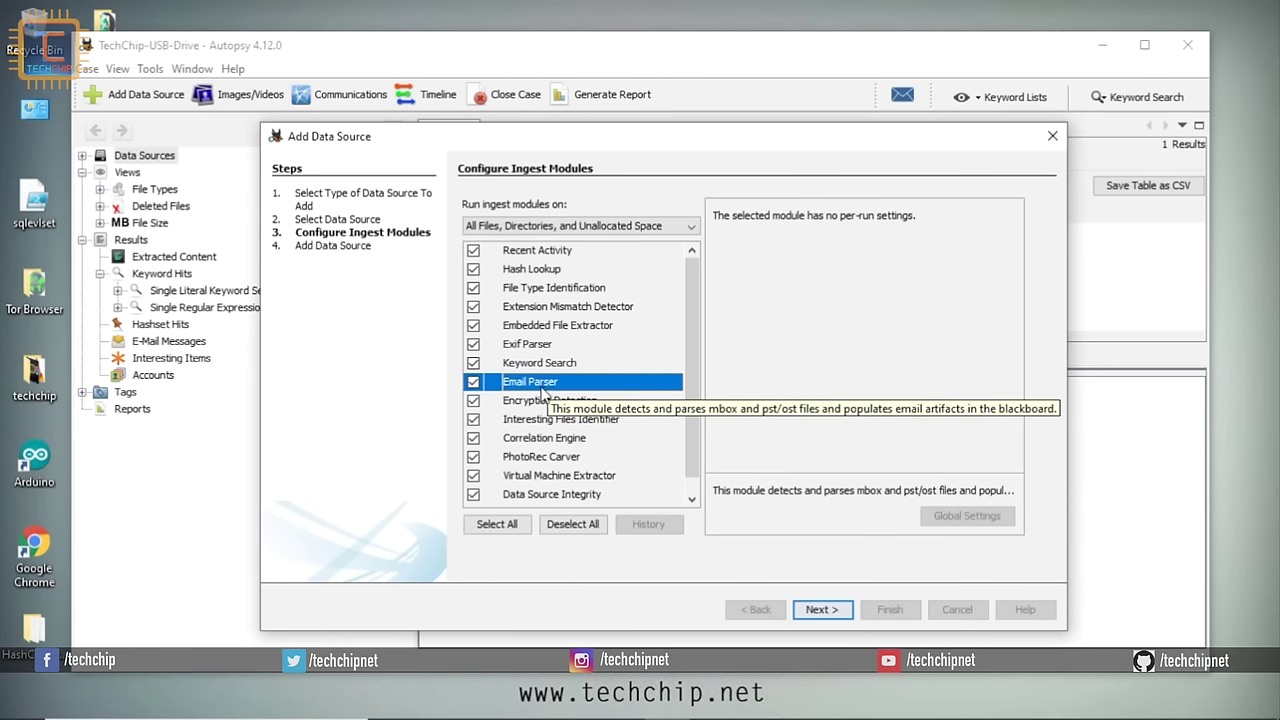
click(535, 402)
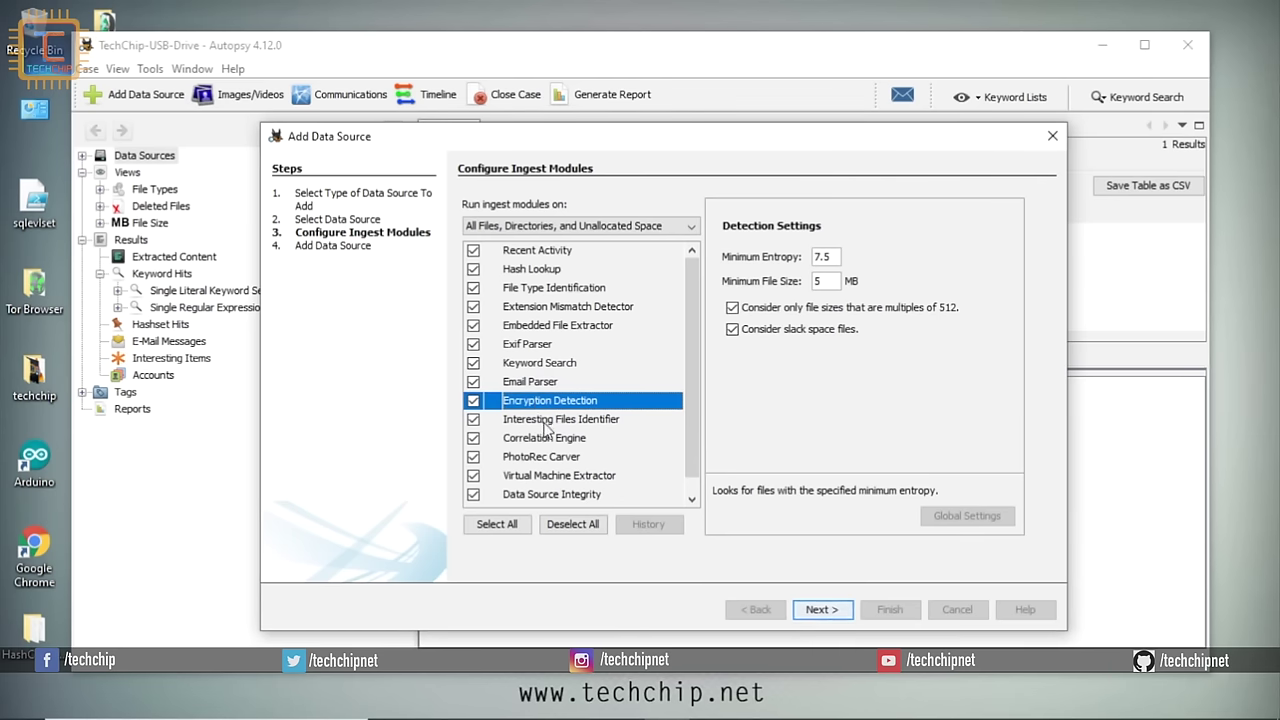
click(548, 424)
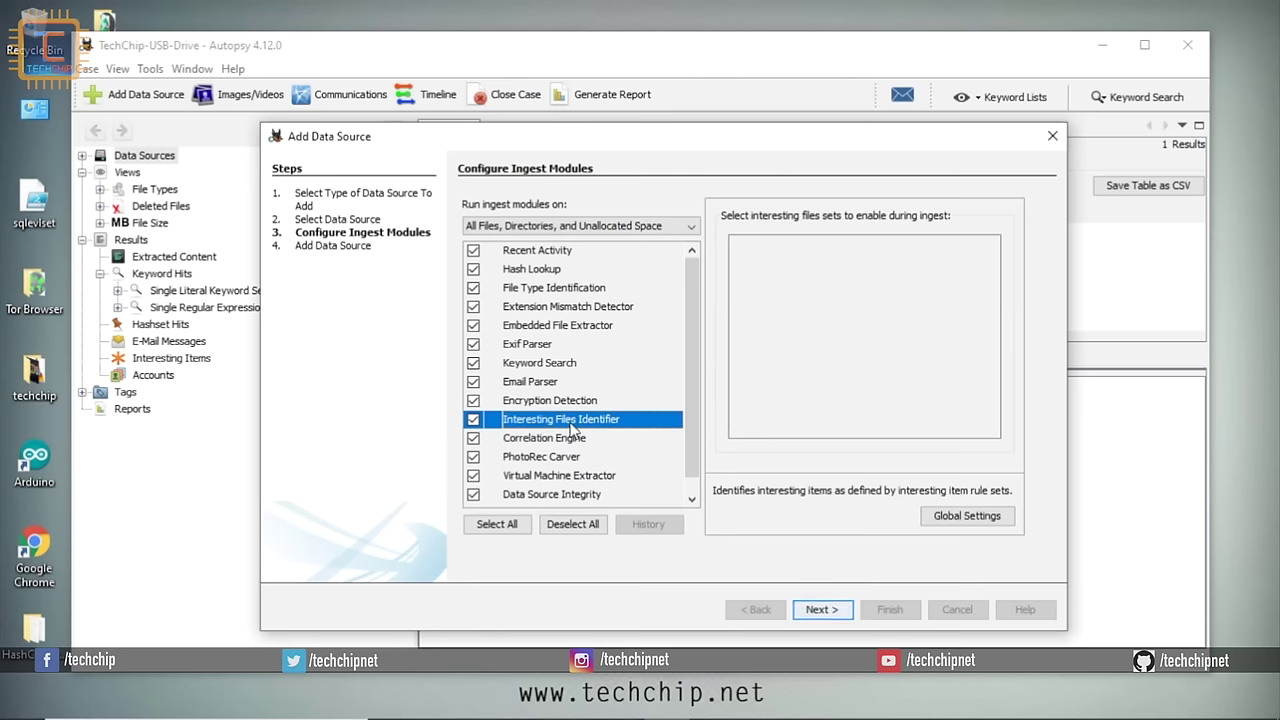
click(966, 516)
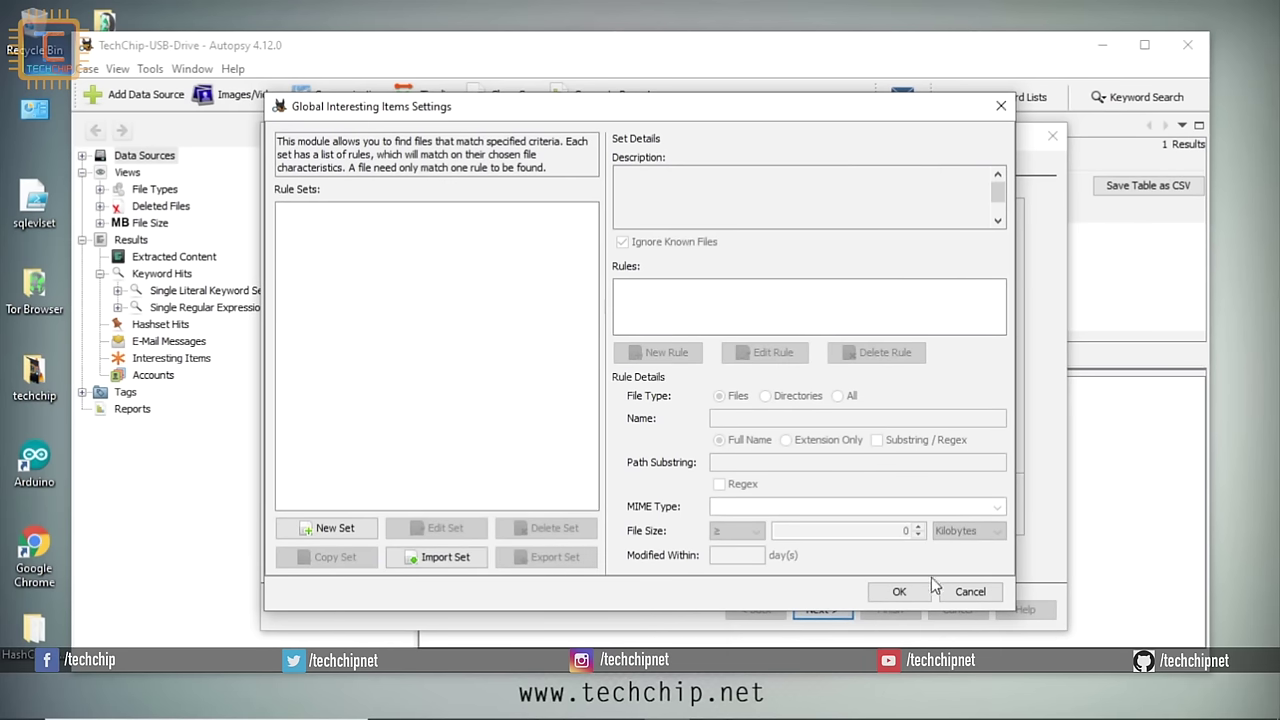
click(964, 591)
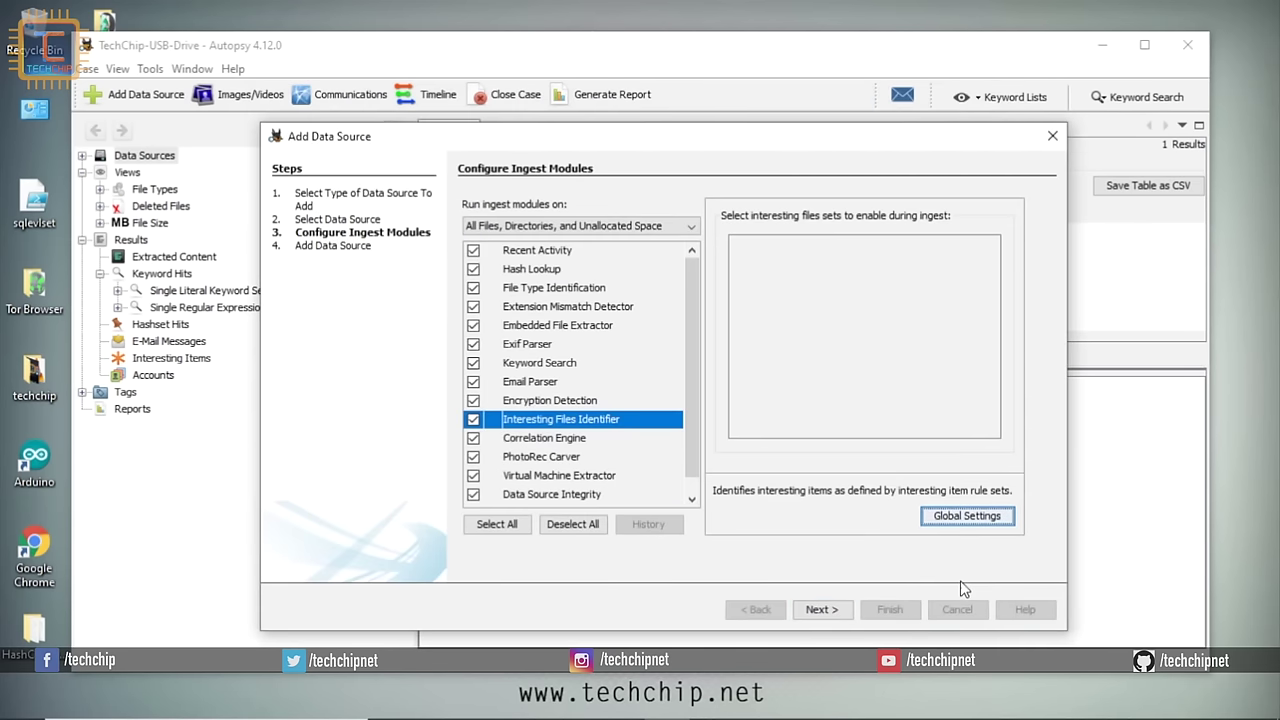
click(548, 441)
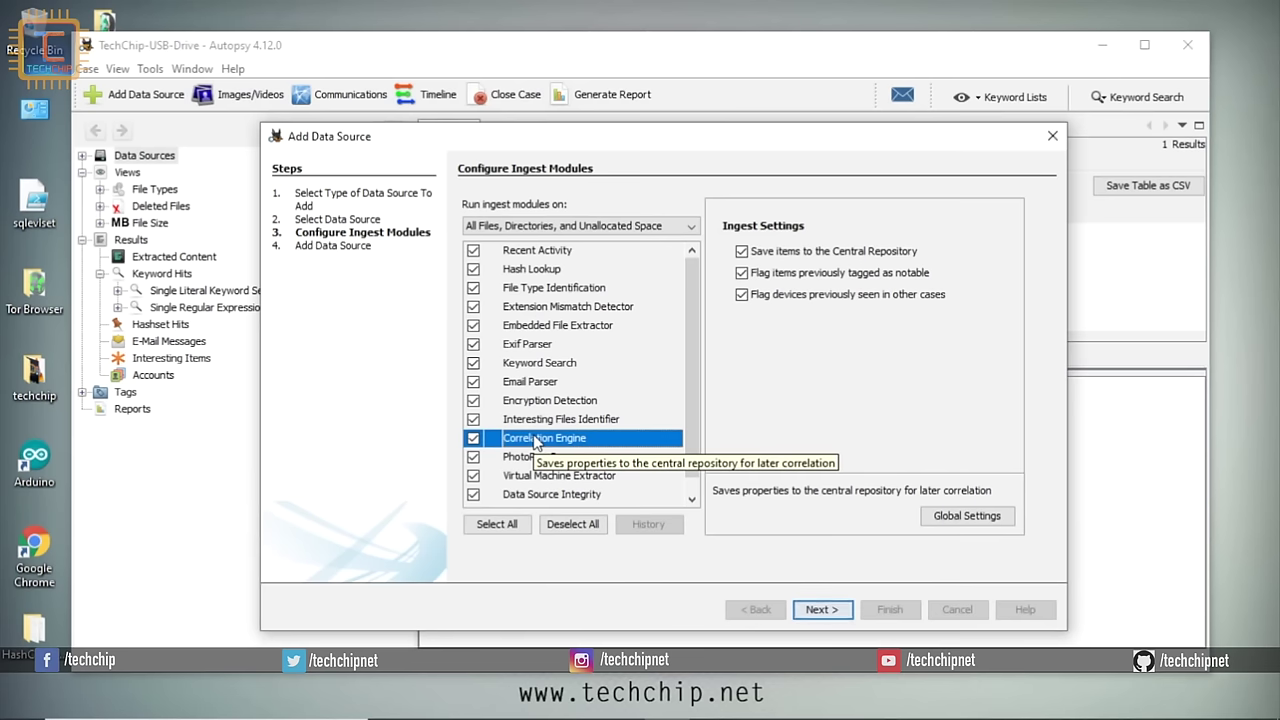
Examine the options of the PhotoRec Carver, Virtual Machine Extractor, Data Source Integrity and Android Analyzer modules
click(541, 458)
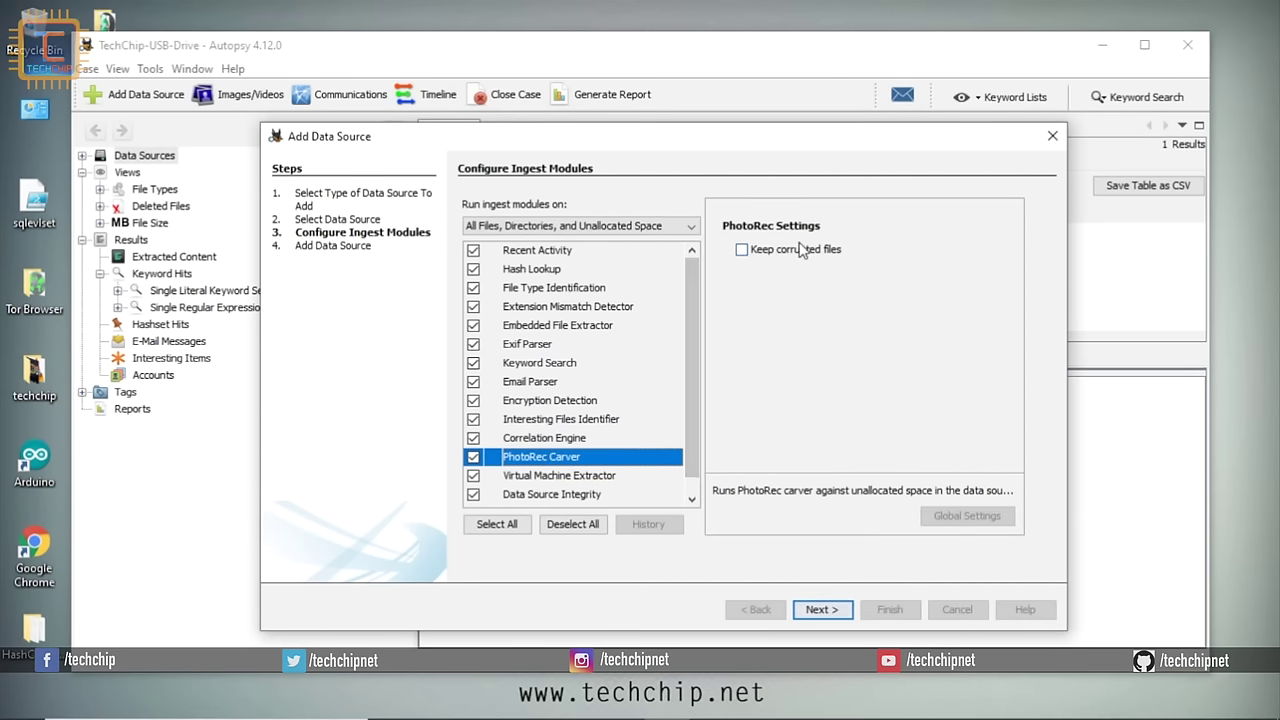
scroll(692, 470, down, 1)
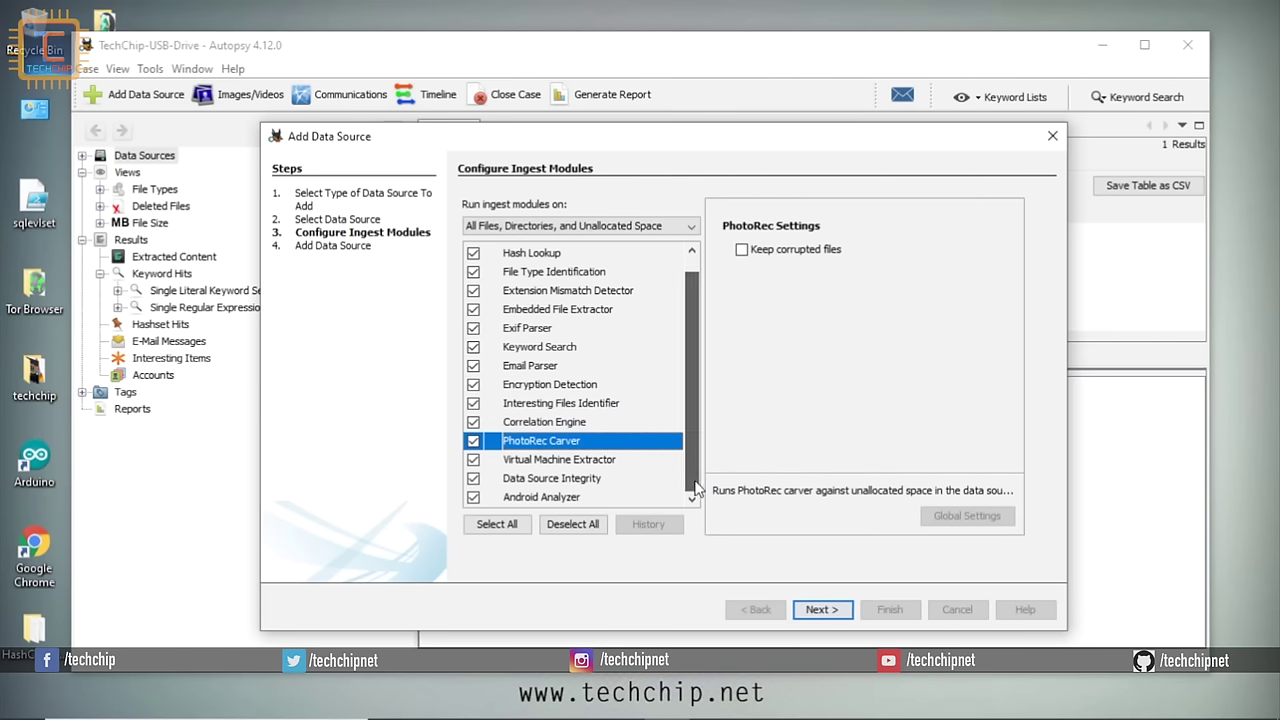
click(590, 462)
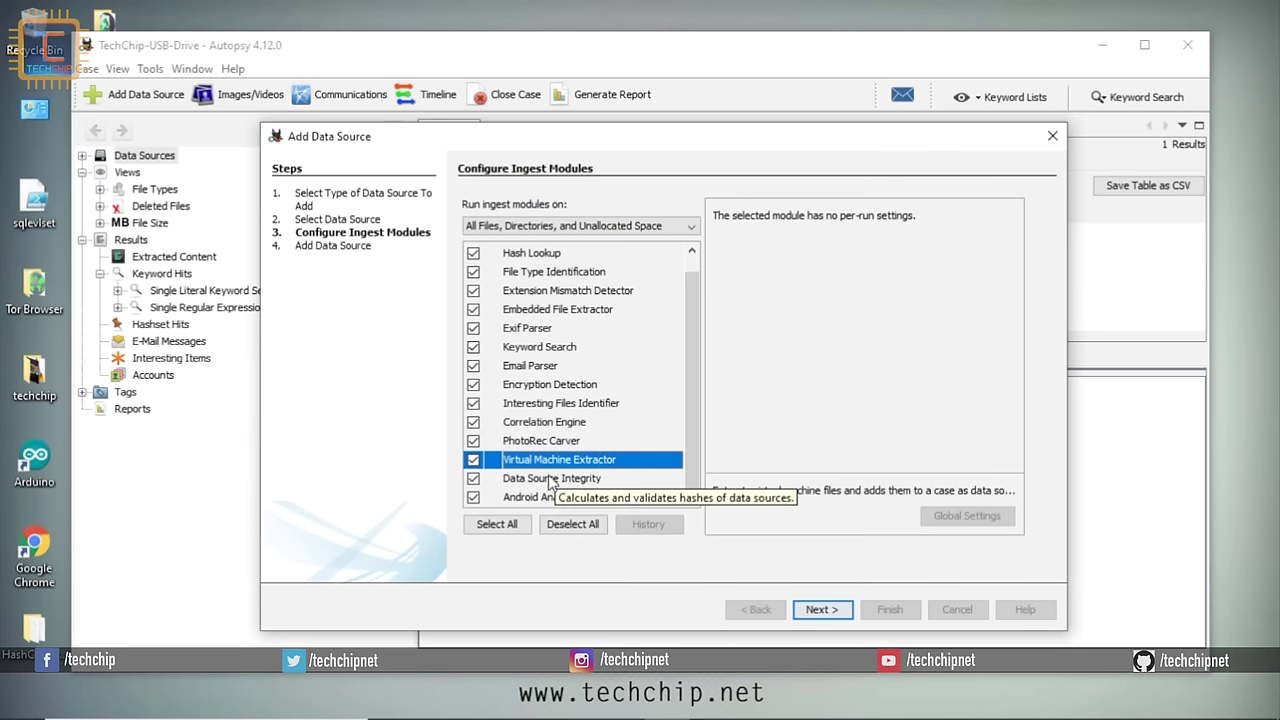
click(551, 479)
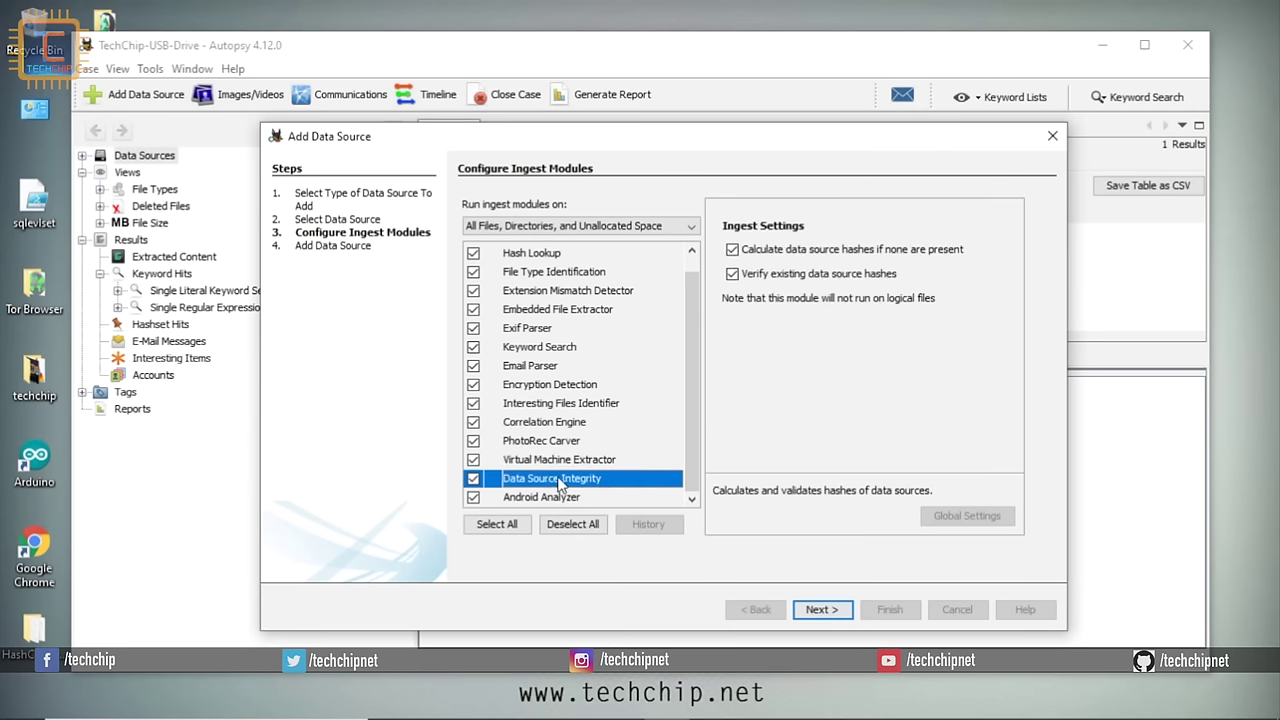
click(554, 499)
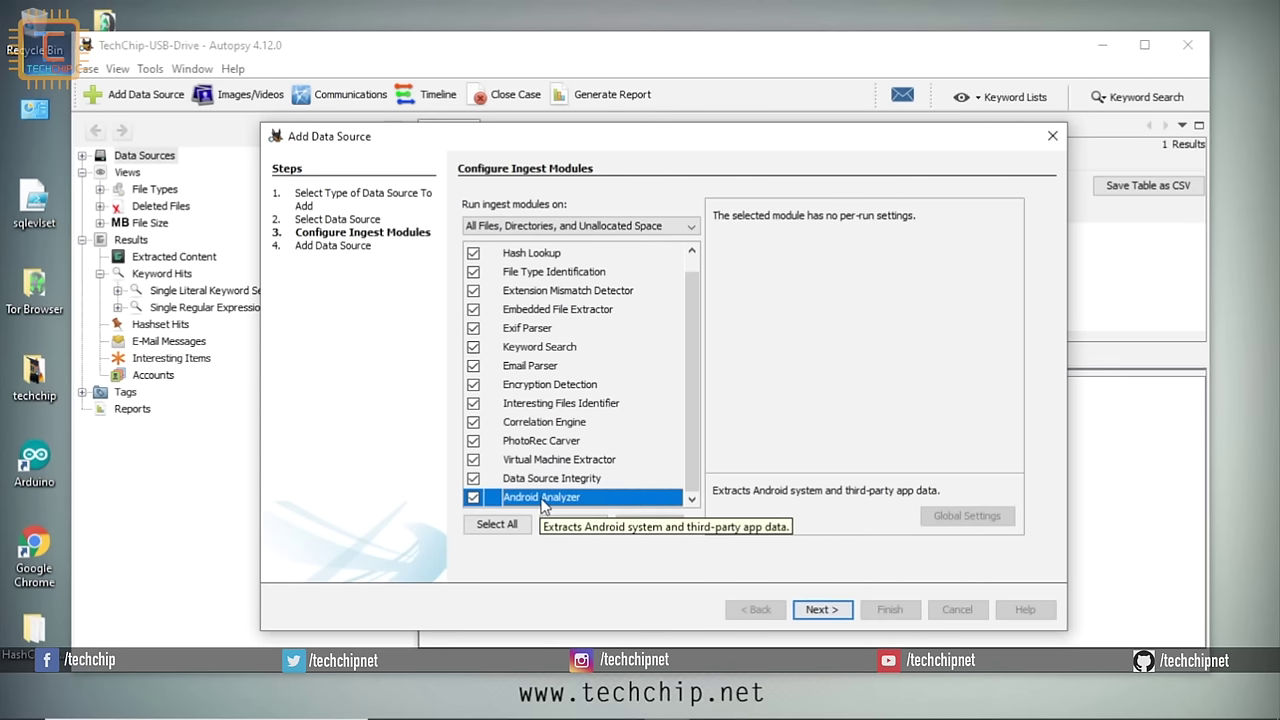
Exclude the Android Analyzer and Virtual Machine Extractor modules from ingest and finish adding the data source
click(474, 498)
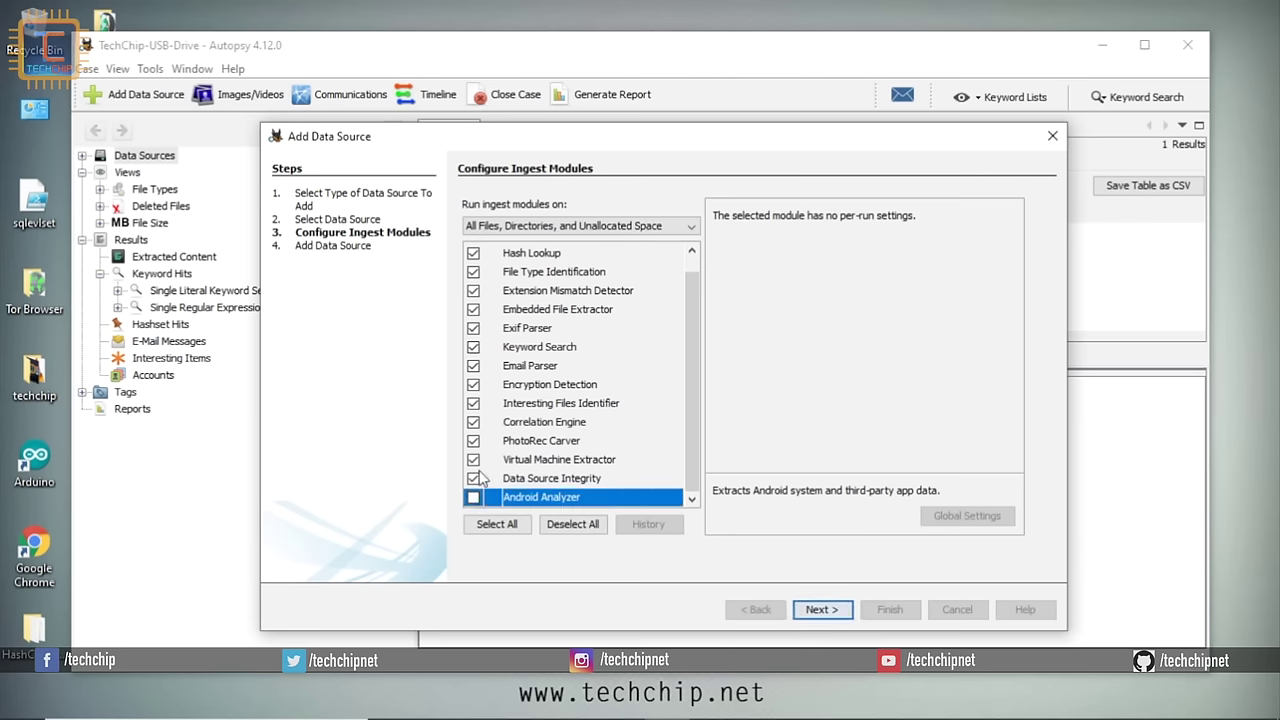
click(473, 460)
click(473, 460)
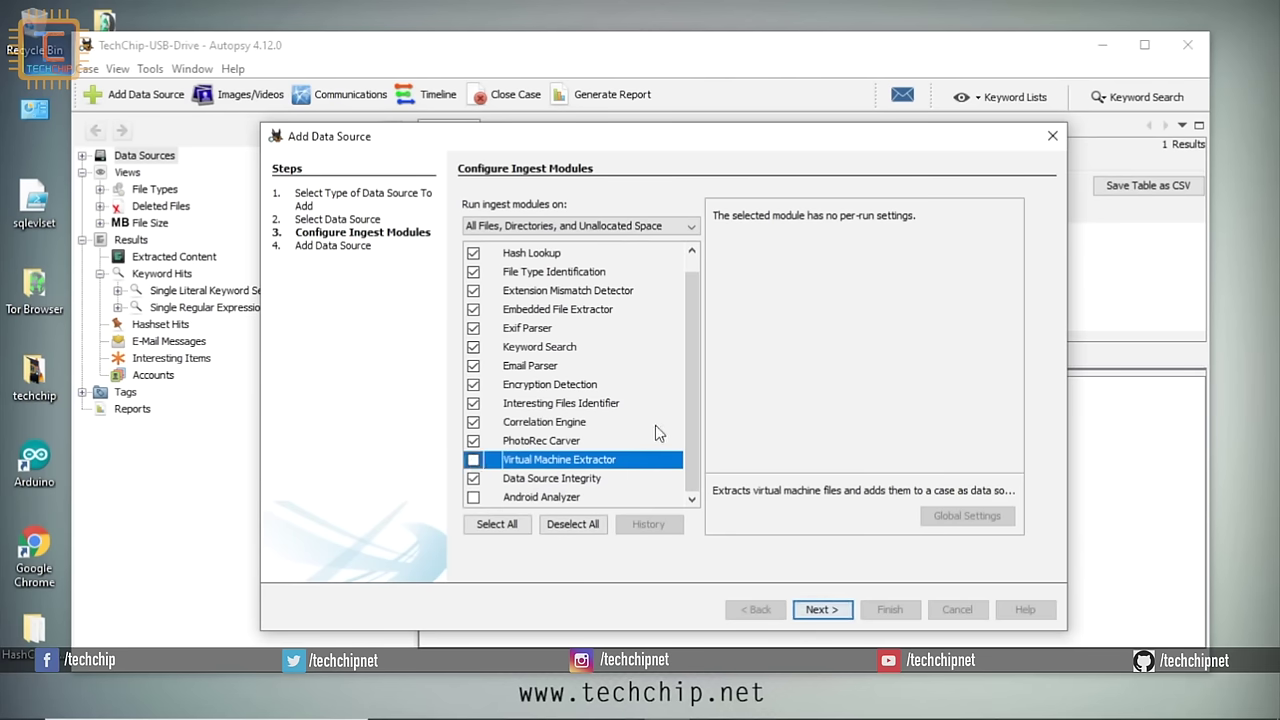
drag(688, 425, 688, 410)
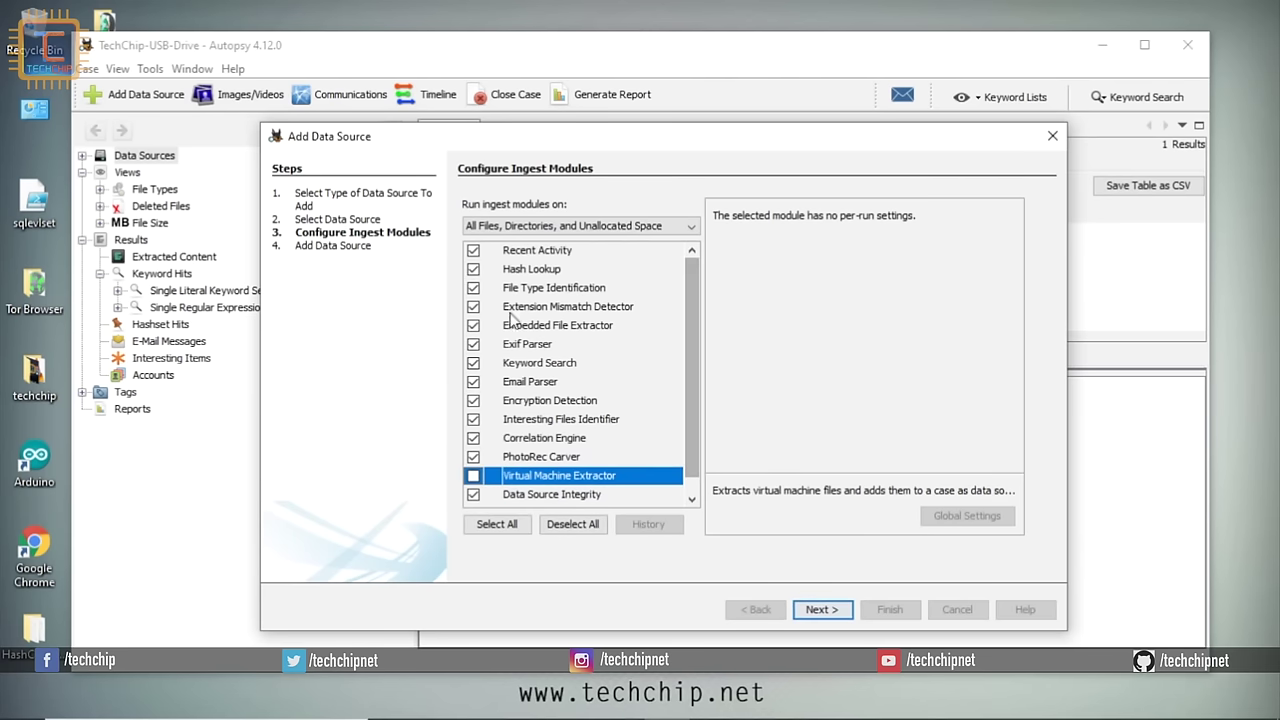
click(821, 606)
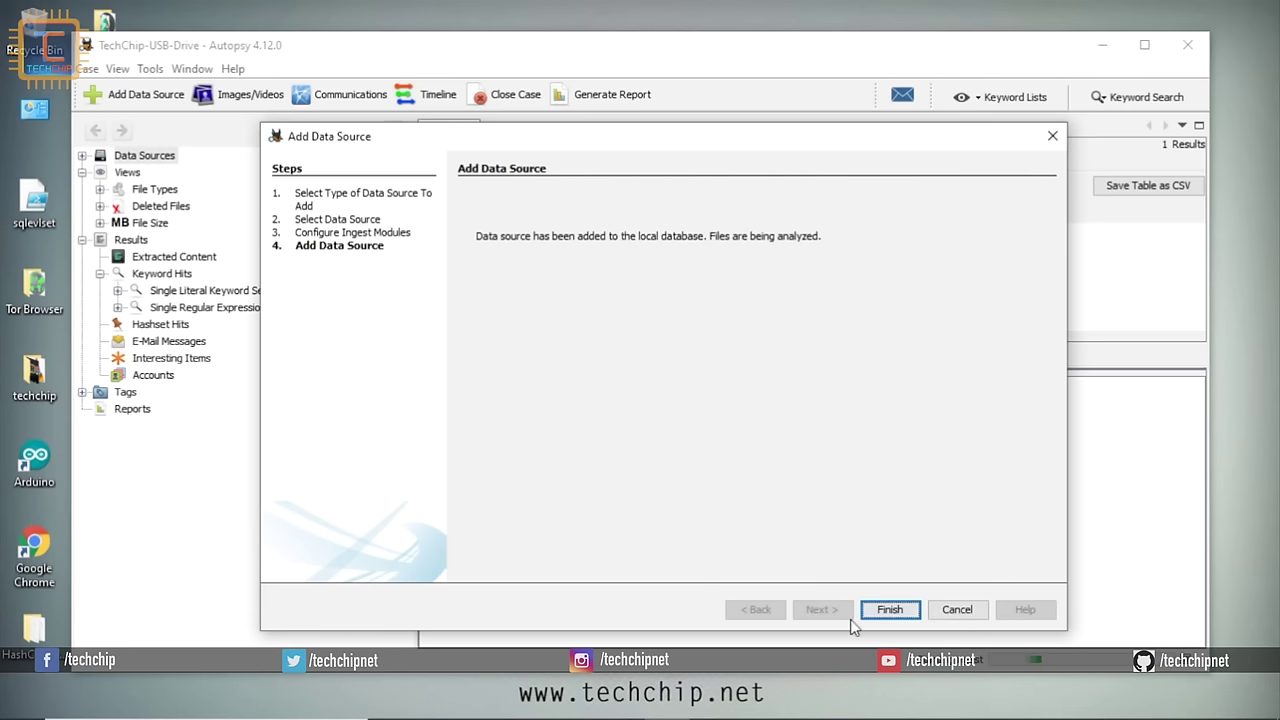
click(891, 610)
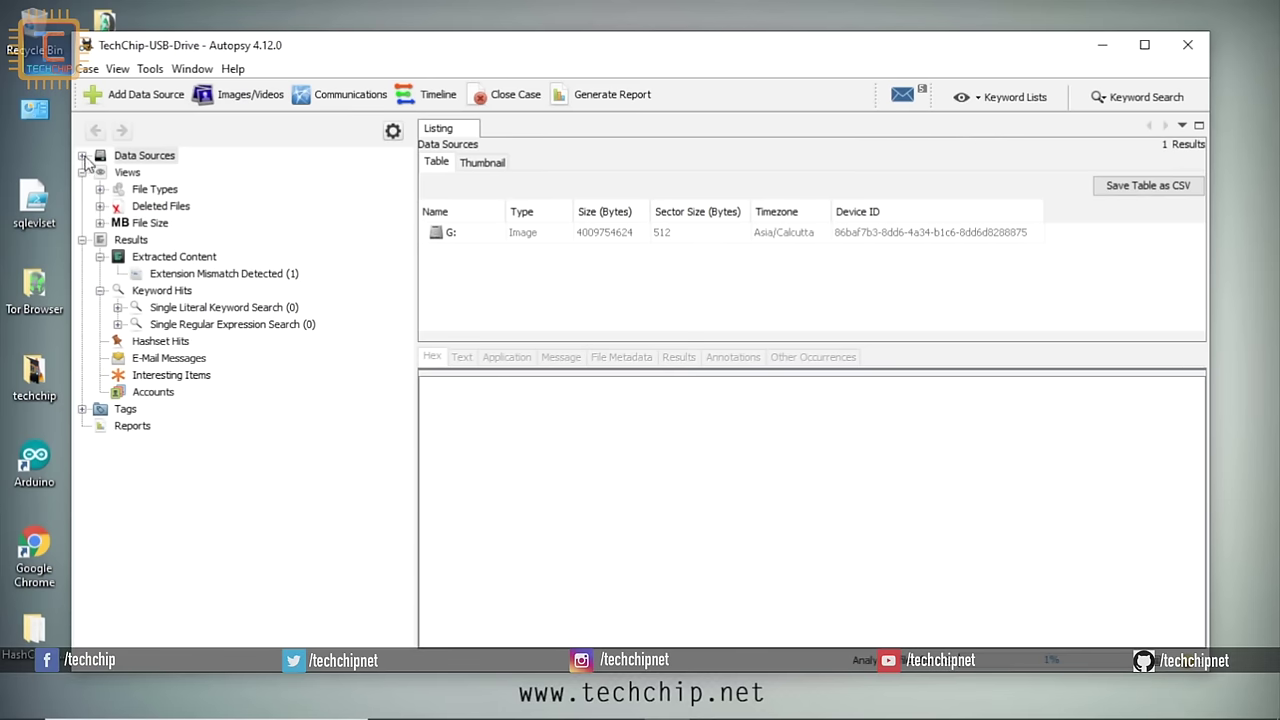
Browse the file types by extension and review the details of the drive's image files
click(82, 156)
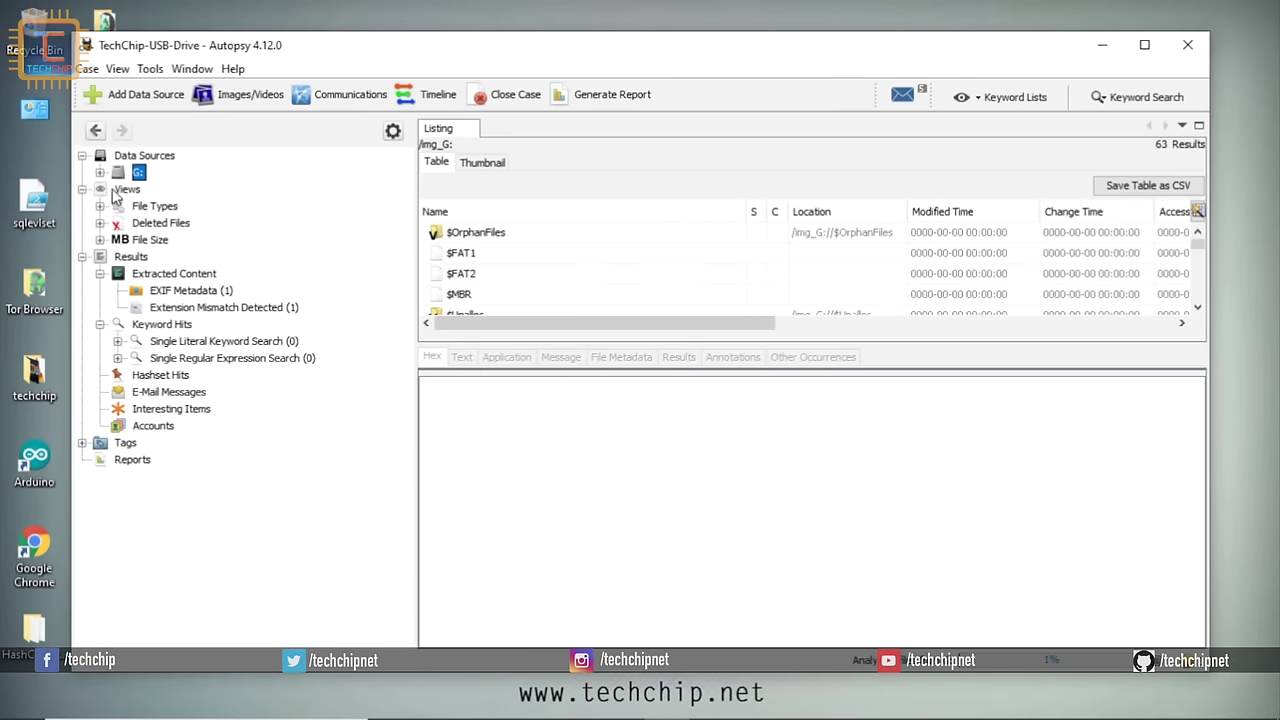
click(150, 206)
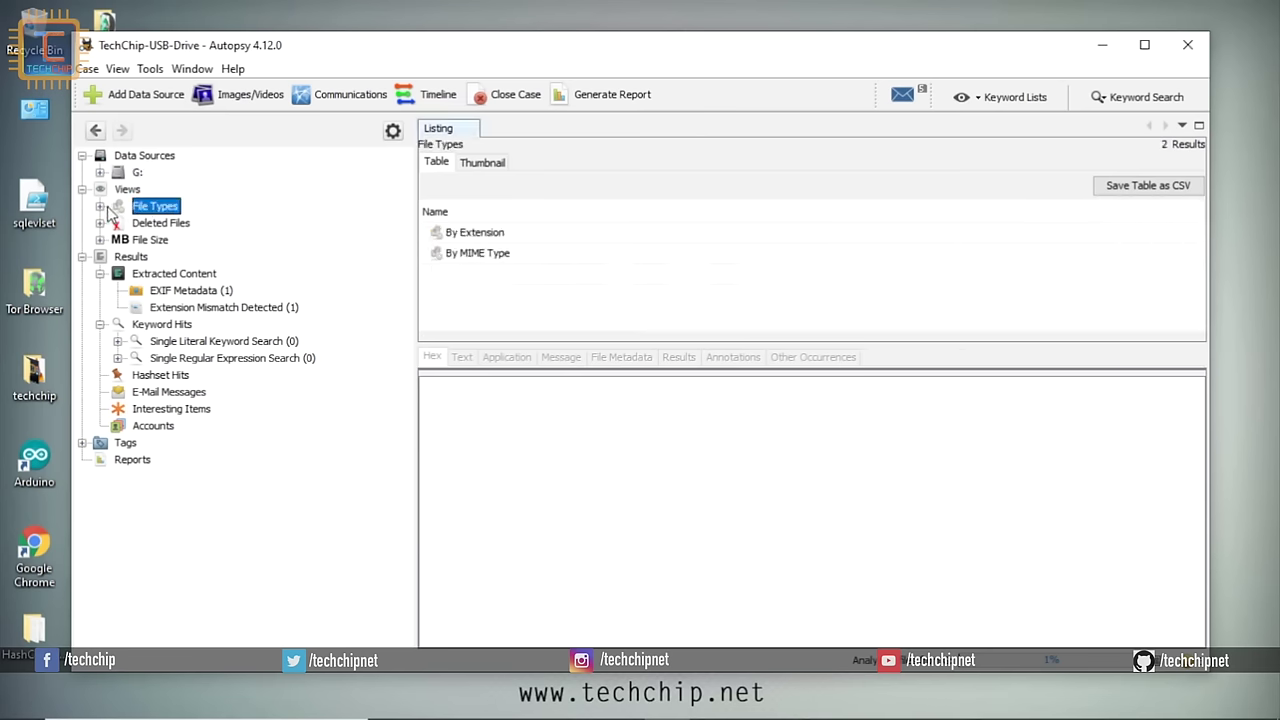
click(101, 206)
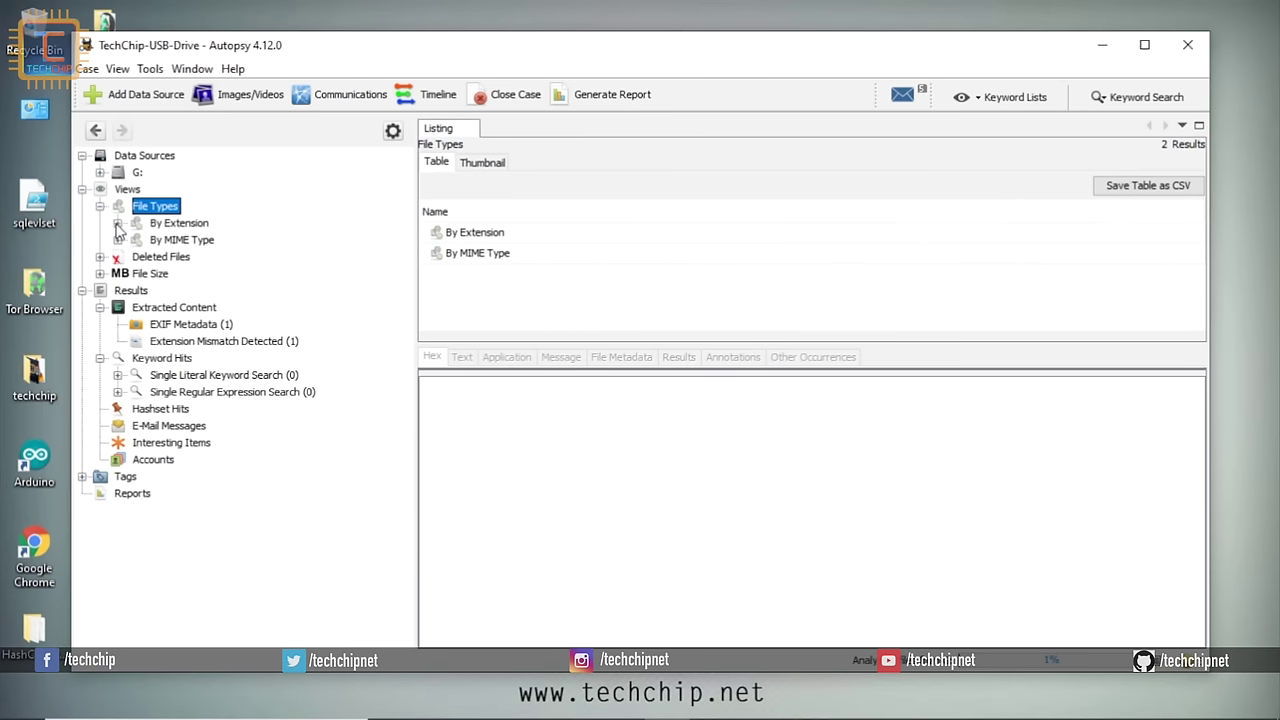
click(118, 224)
click(189, 241)
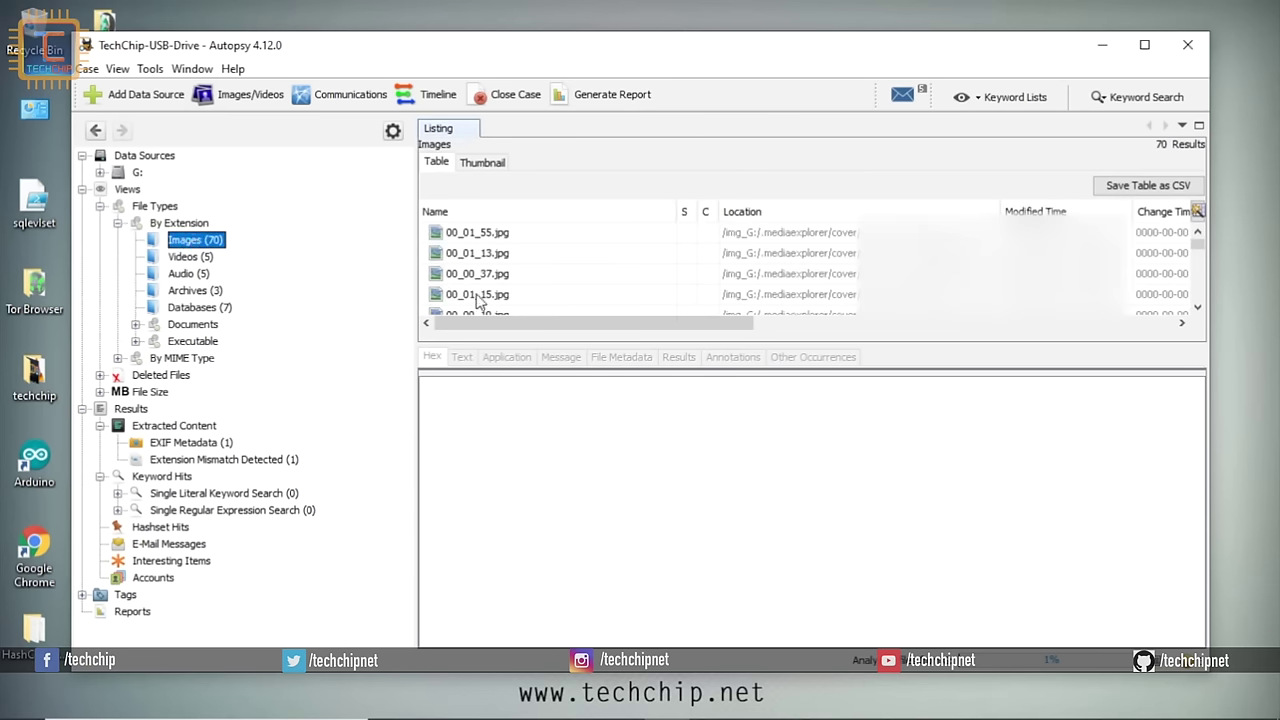
drag(688, 321, 1000, 321)
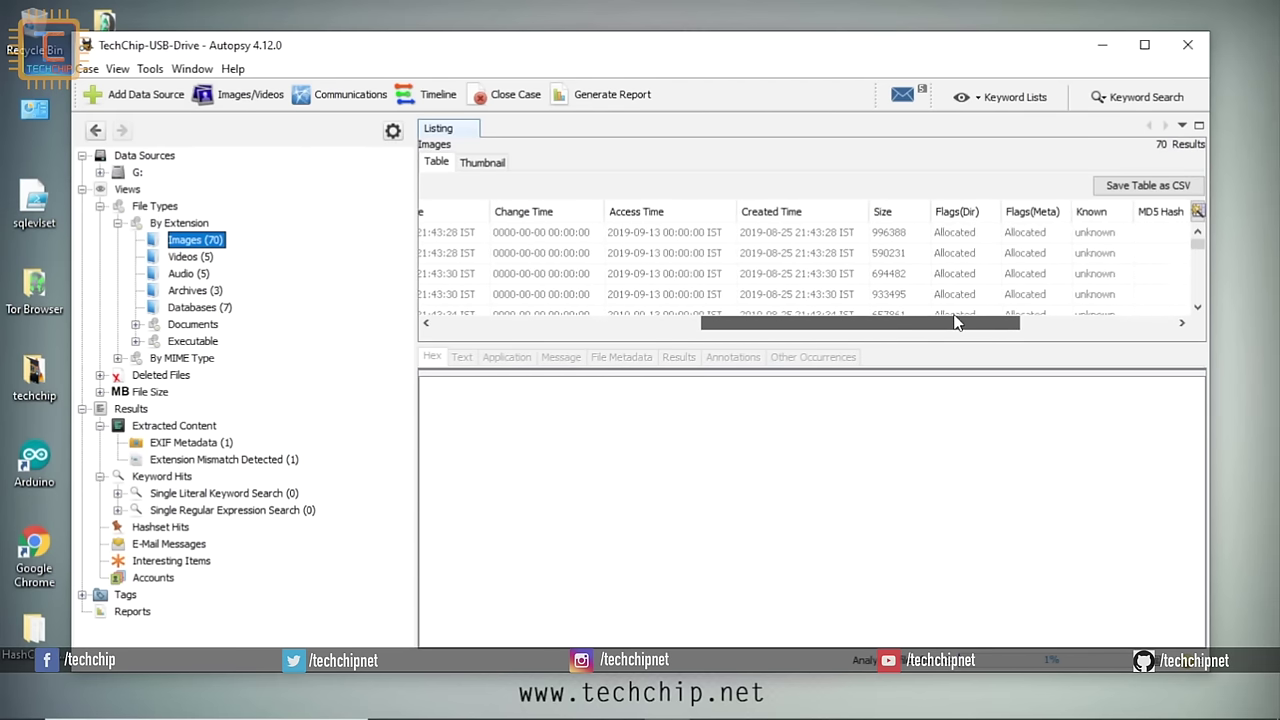
List the drive's video files and inspect the contents of the deleted UAC_bypass_final2.mp4
click(190, 257)
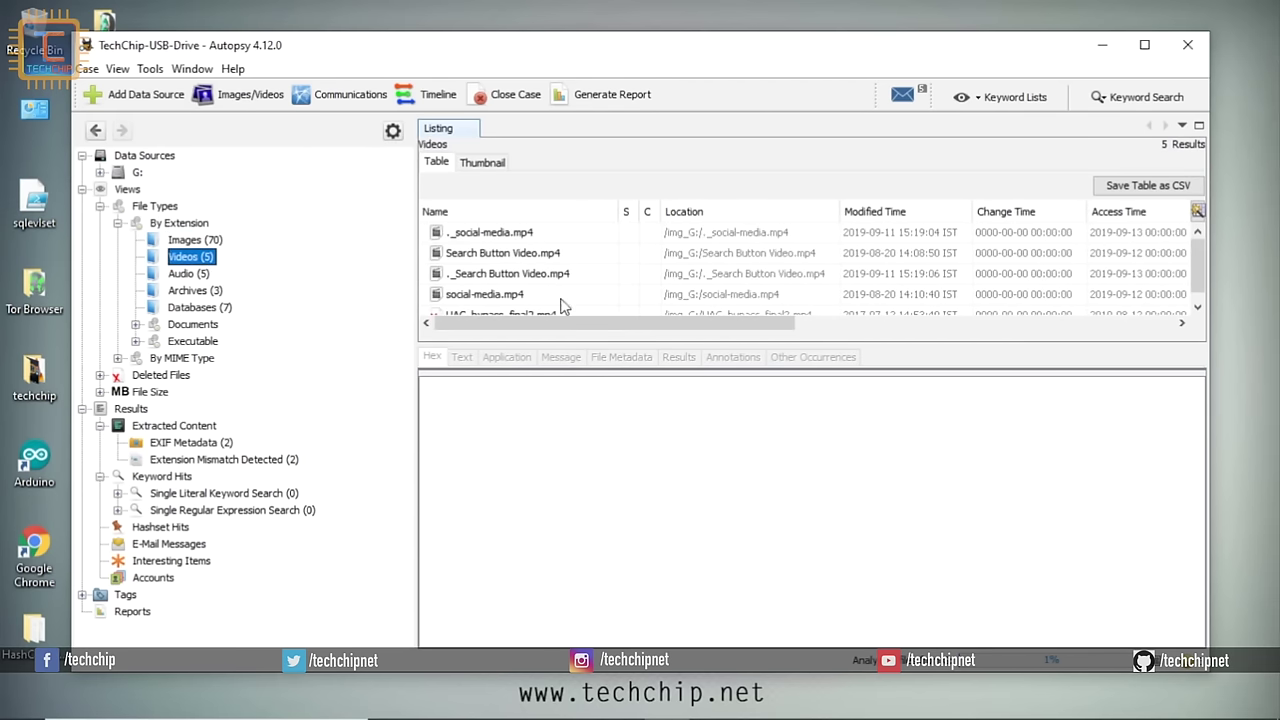
click(1197, 307)
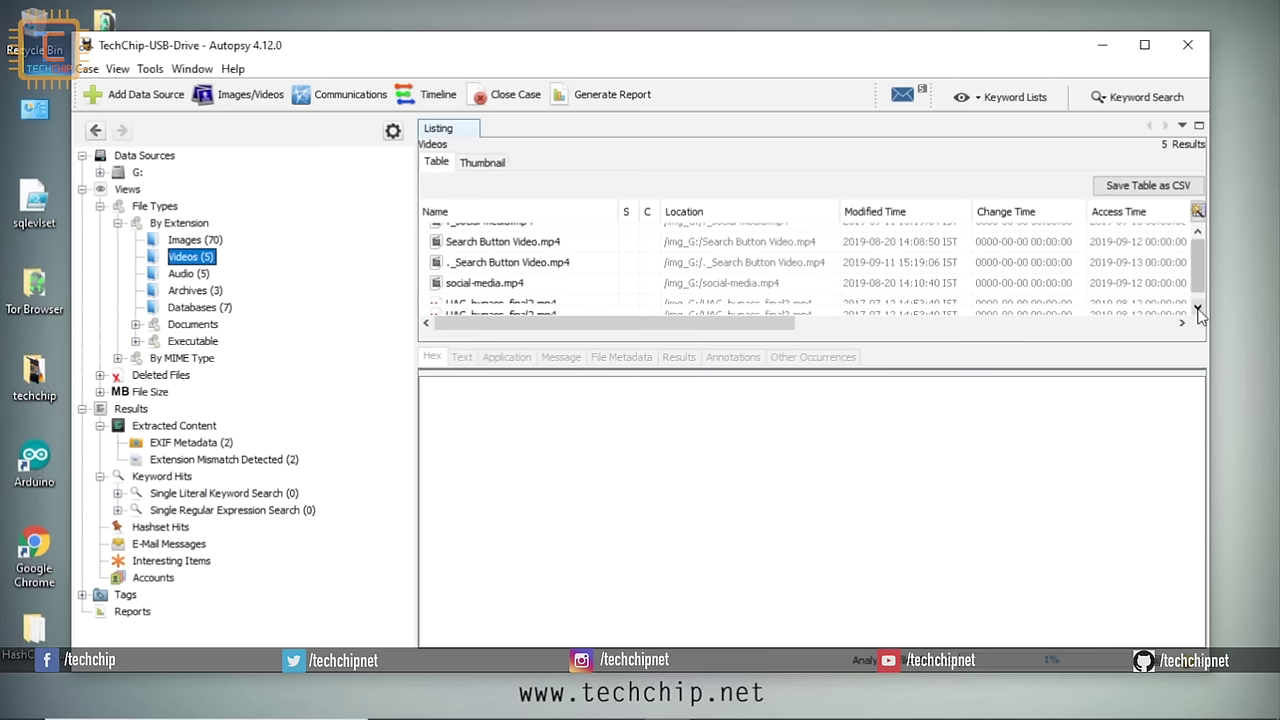
click(519, 306)
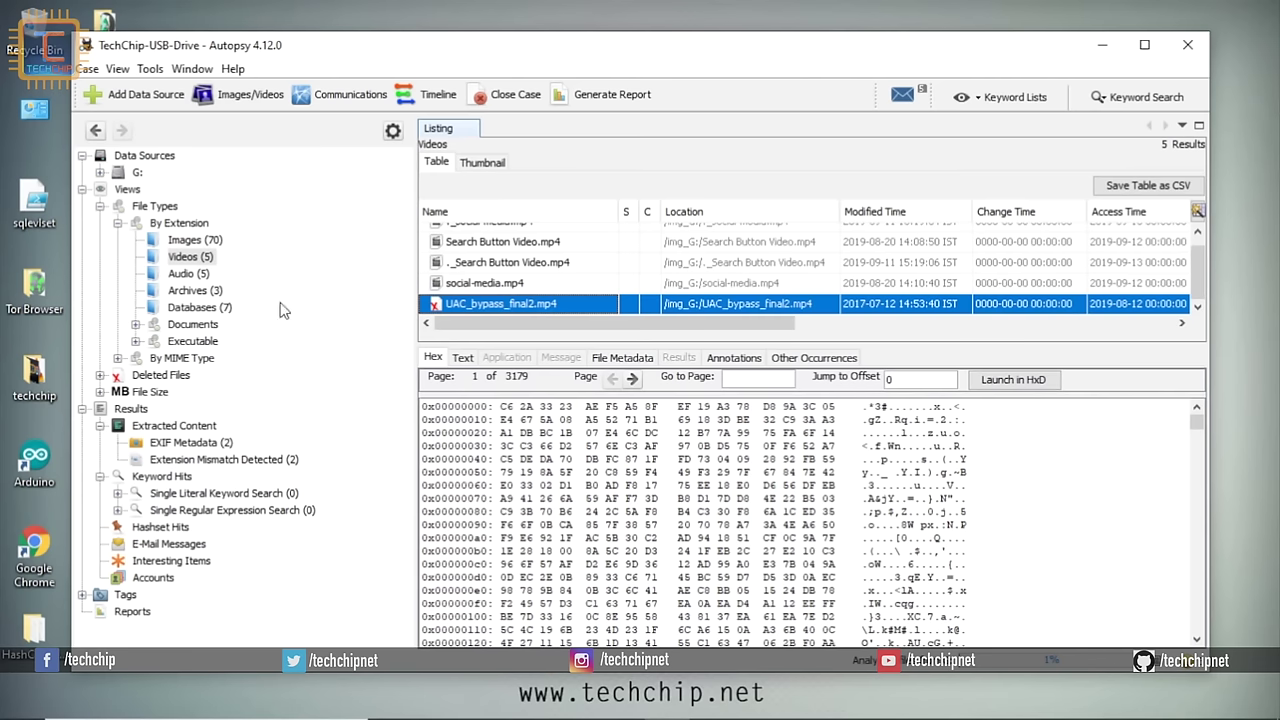
Review the audio, archive and database files found by extension
click(186, 275)
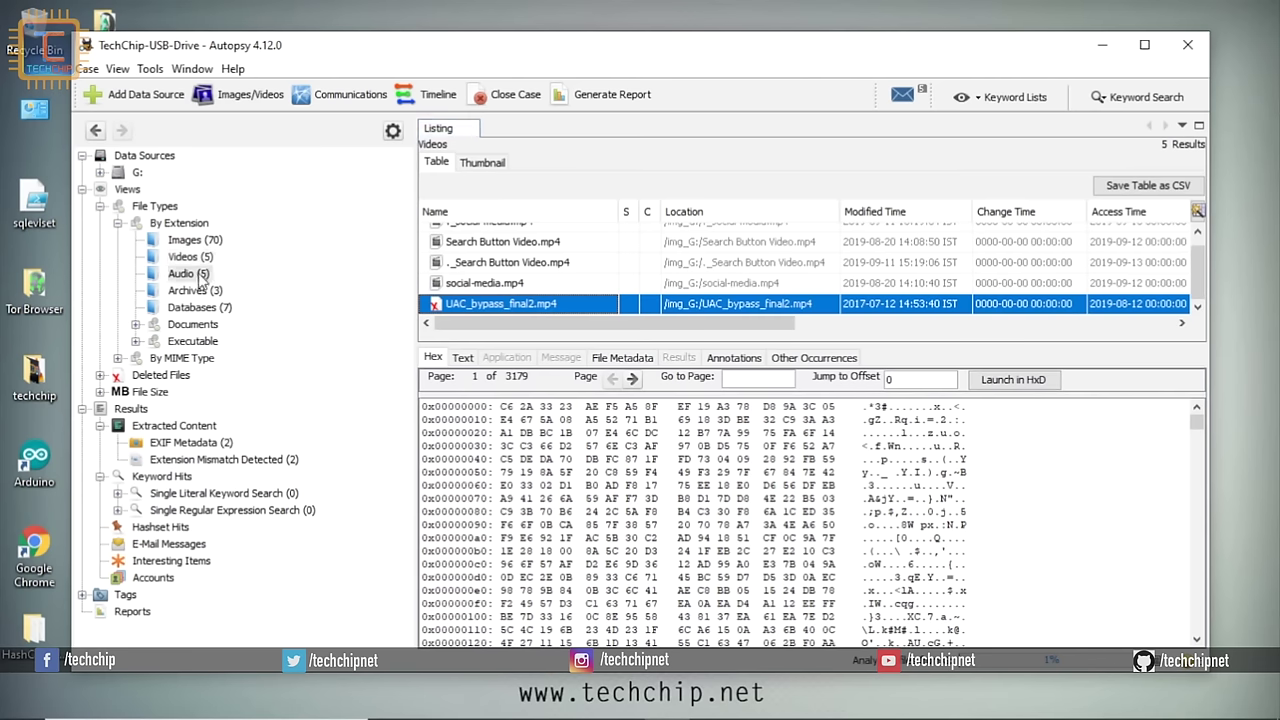
click(190, 291)
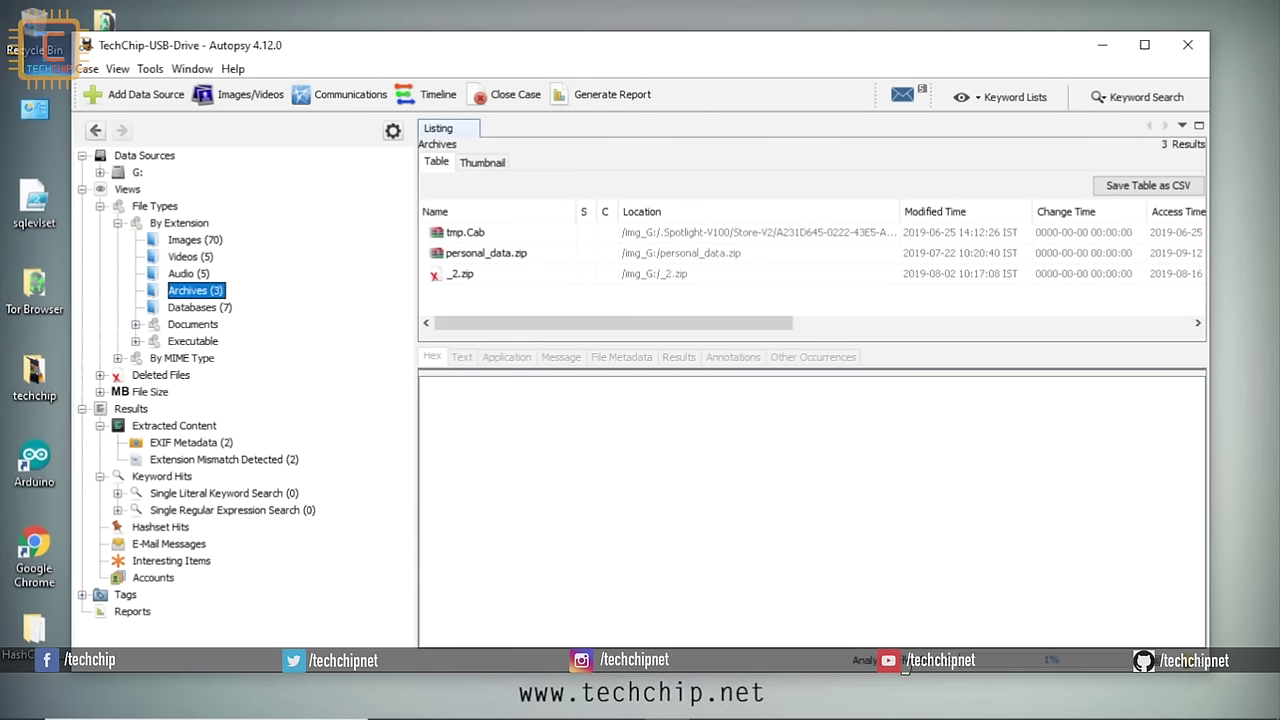
click(207, 310)
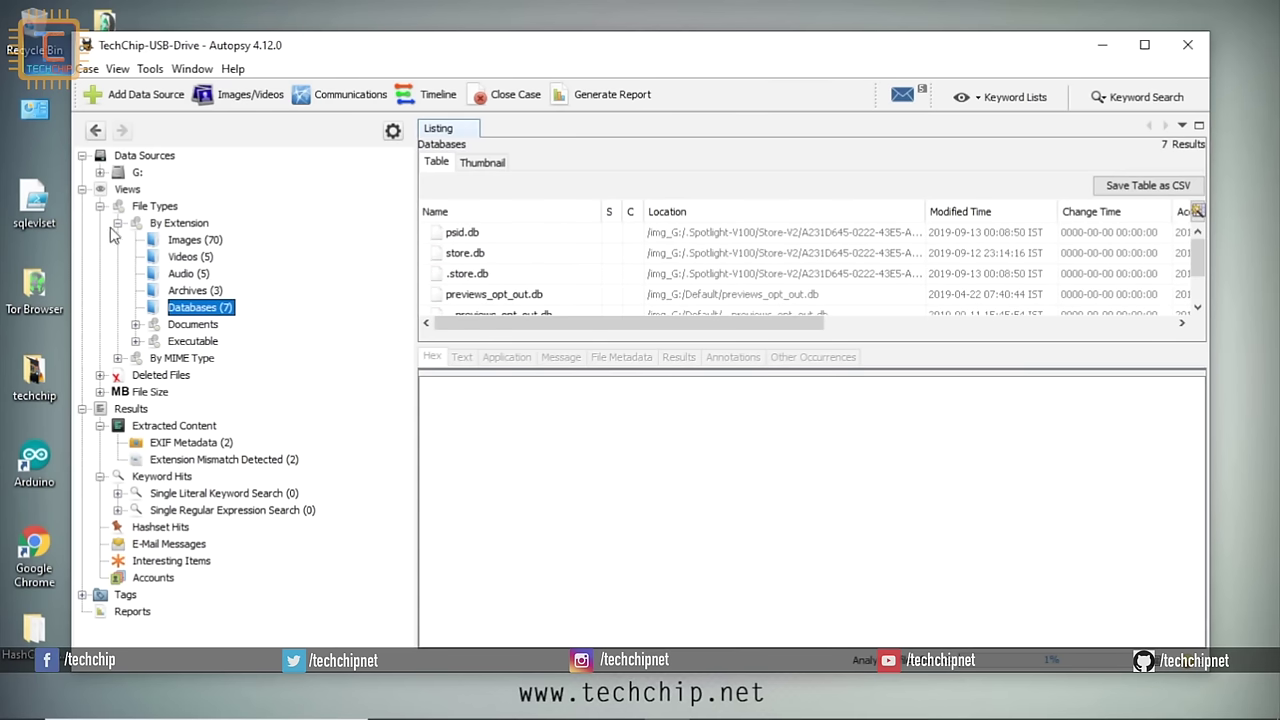
click(117, 224)
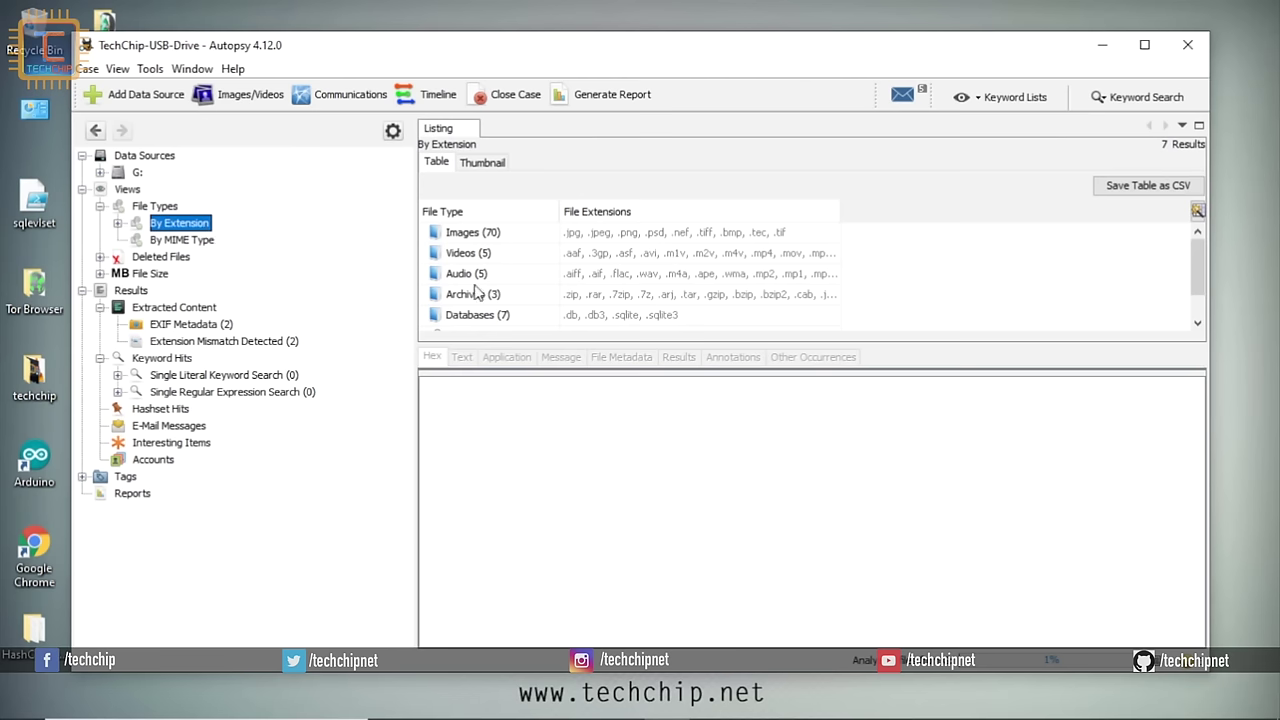
Review the HTML, Office and Plain Text files in the Documents category of the extension view
double_click(185, 223)
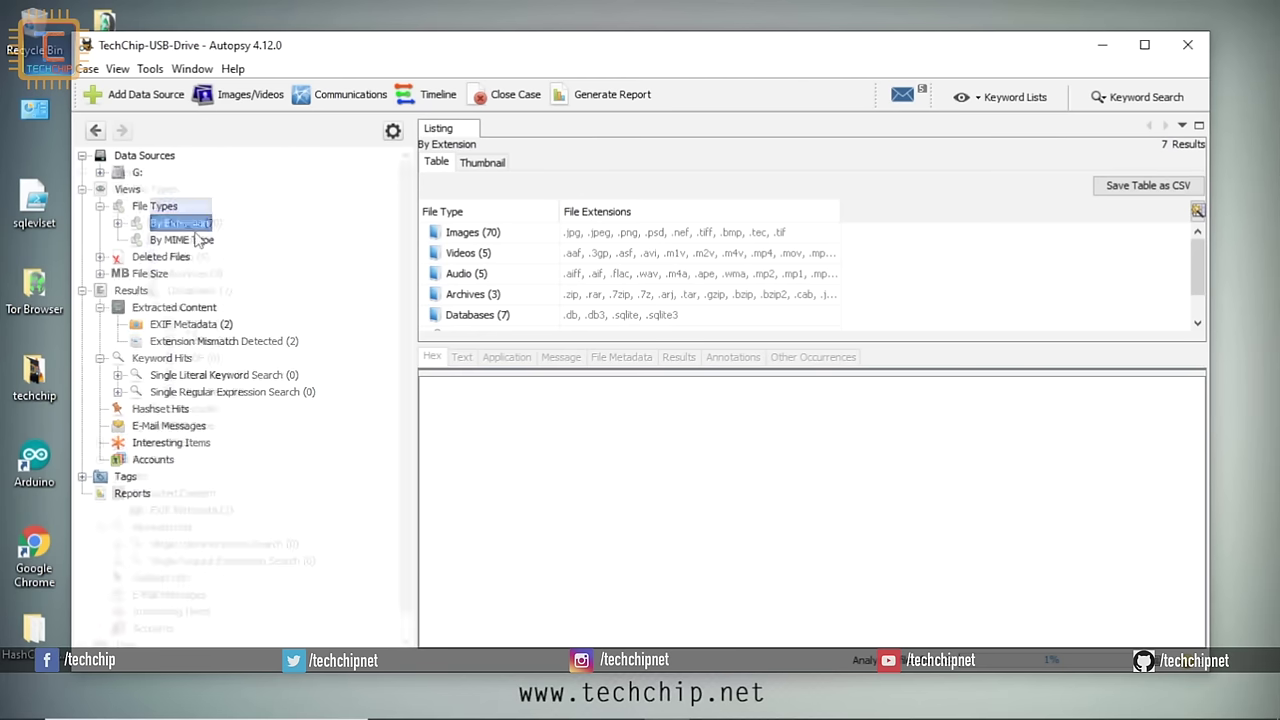
double_click(192, 307)
click(195, 324)
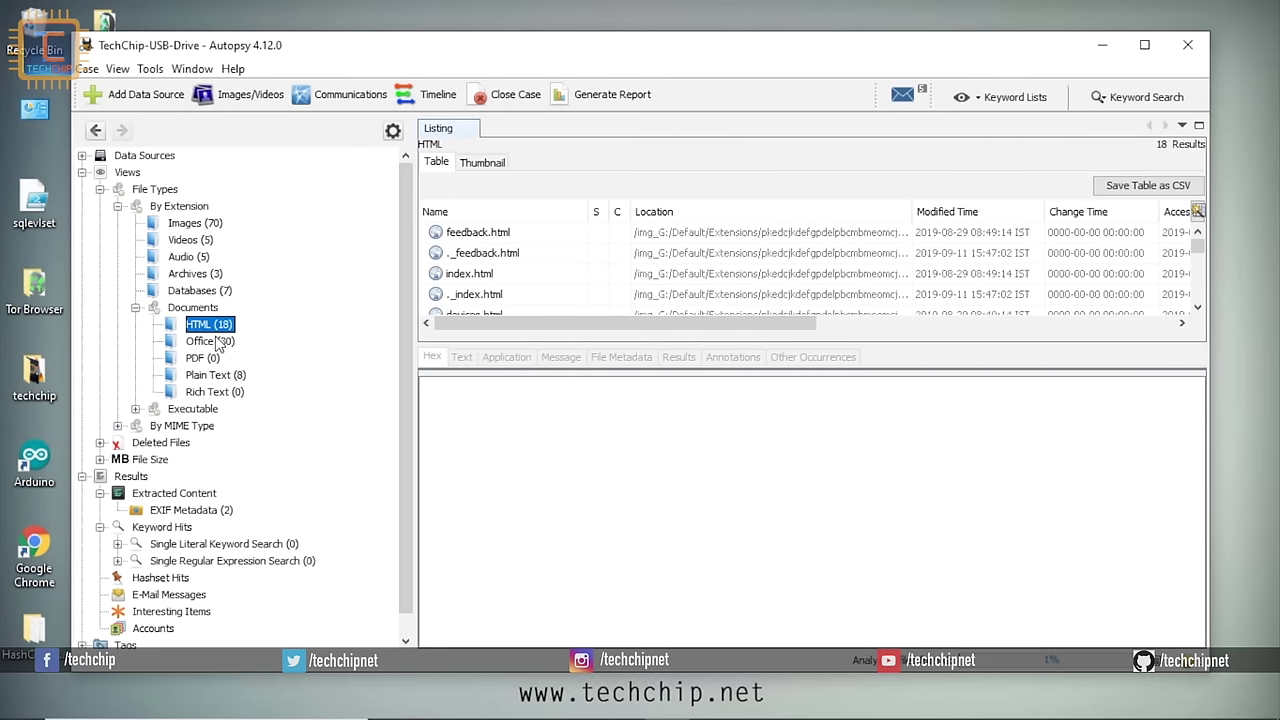
click(205, 341)
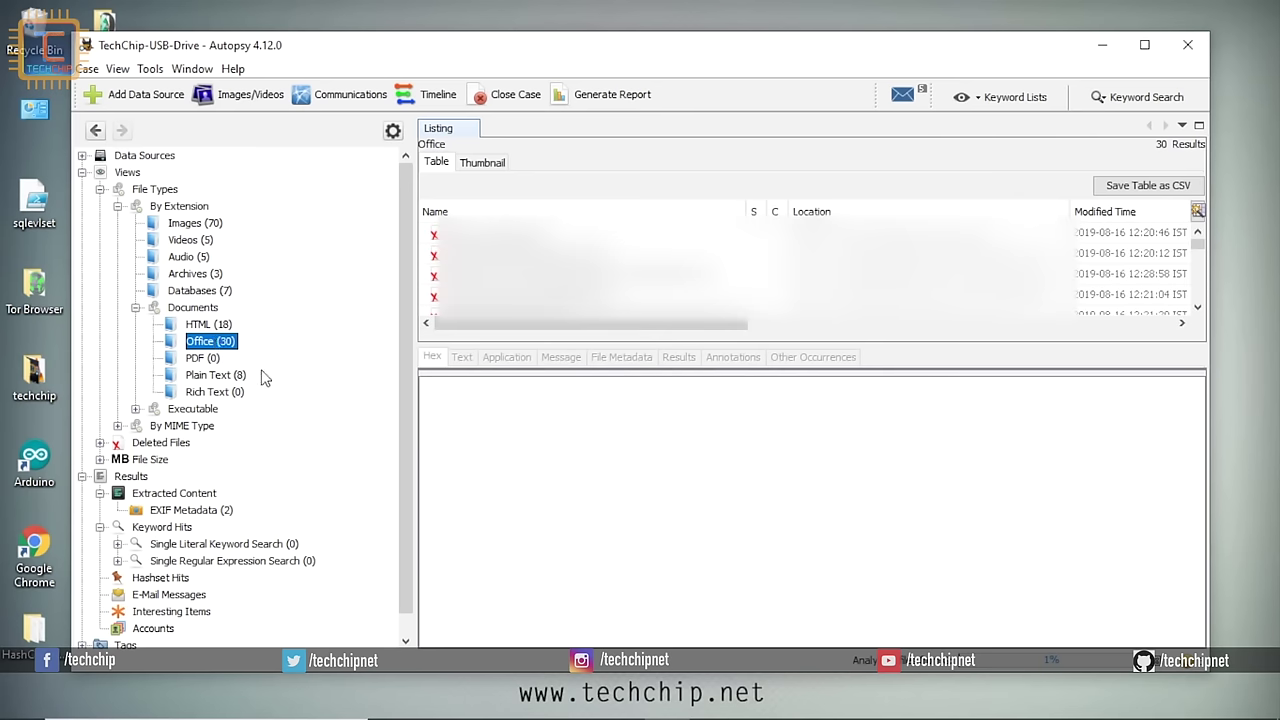
click(231, 377)
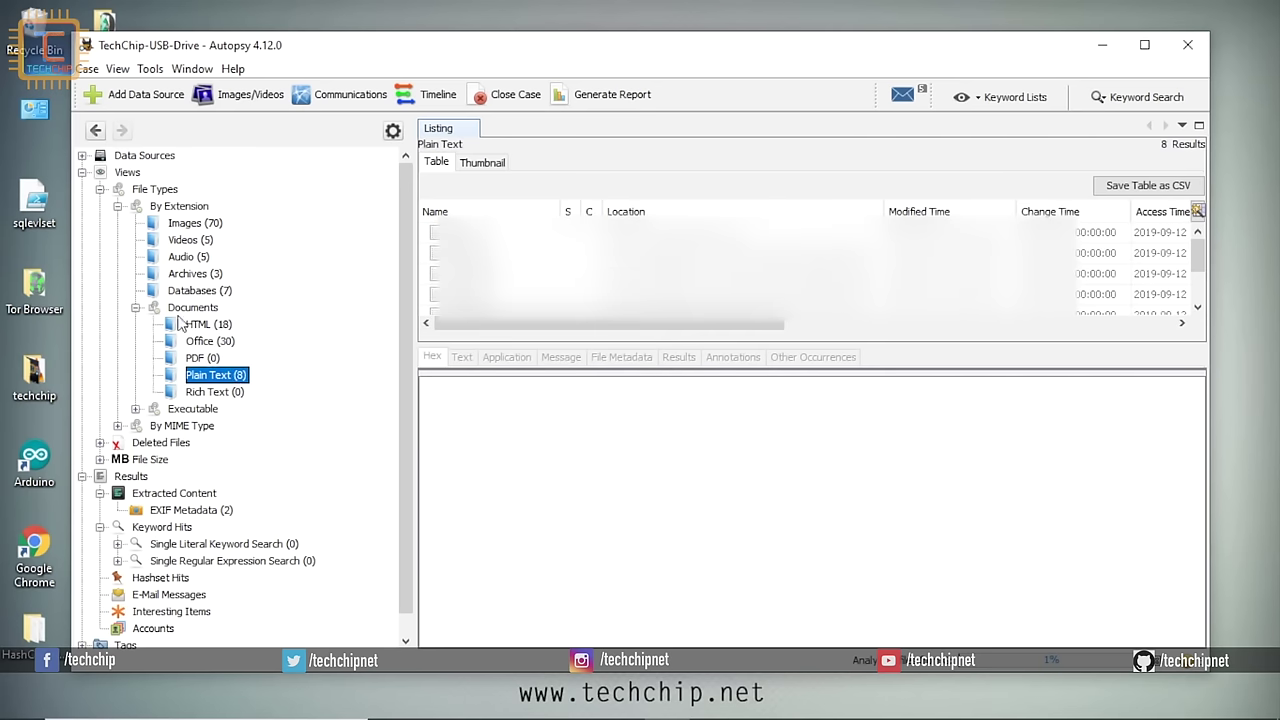
click(135, 307)
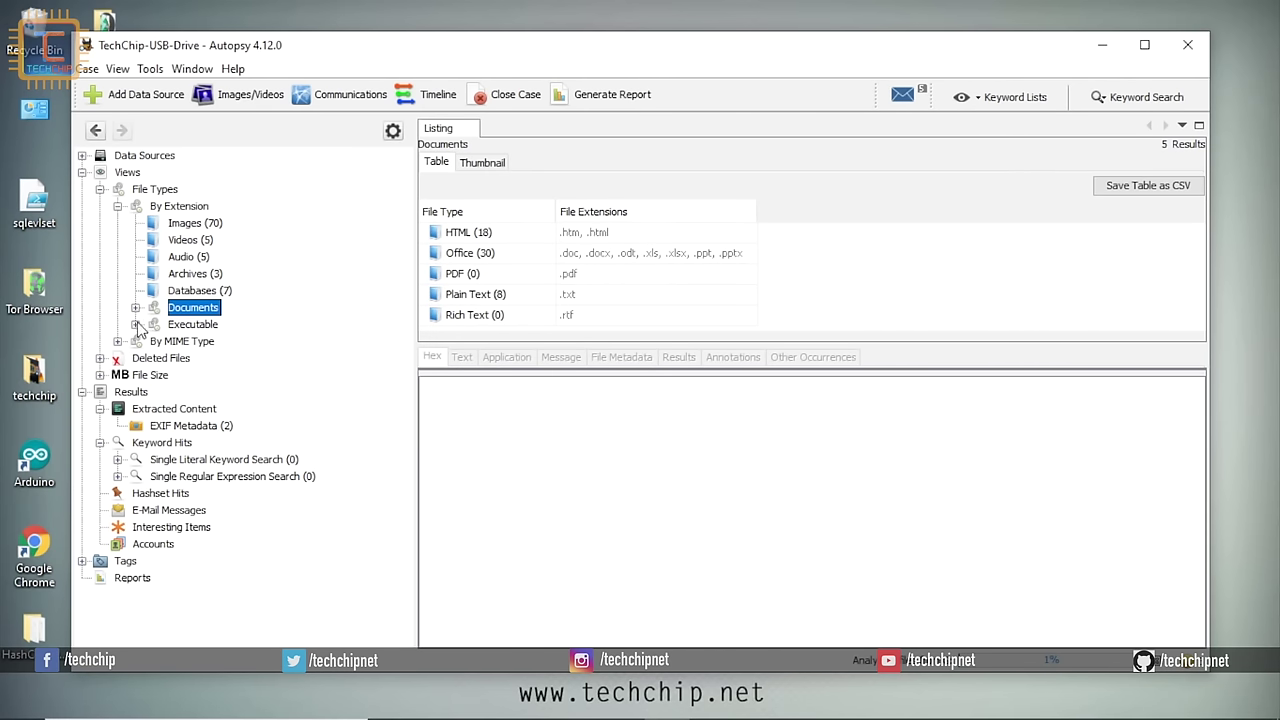
Review the .exe files in the Executable category of the extension view
click(135, 324)
click(199, 343)
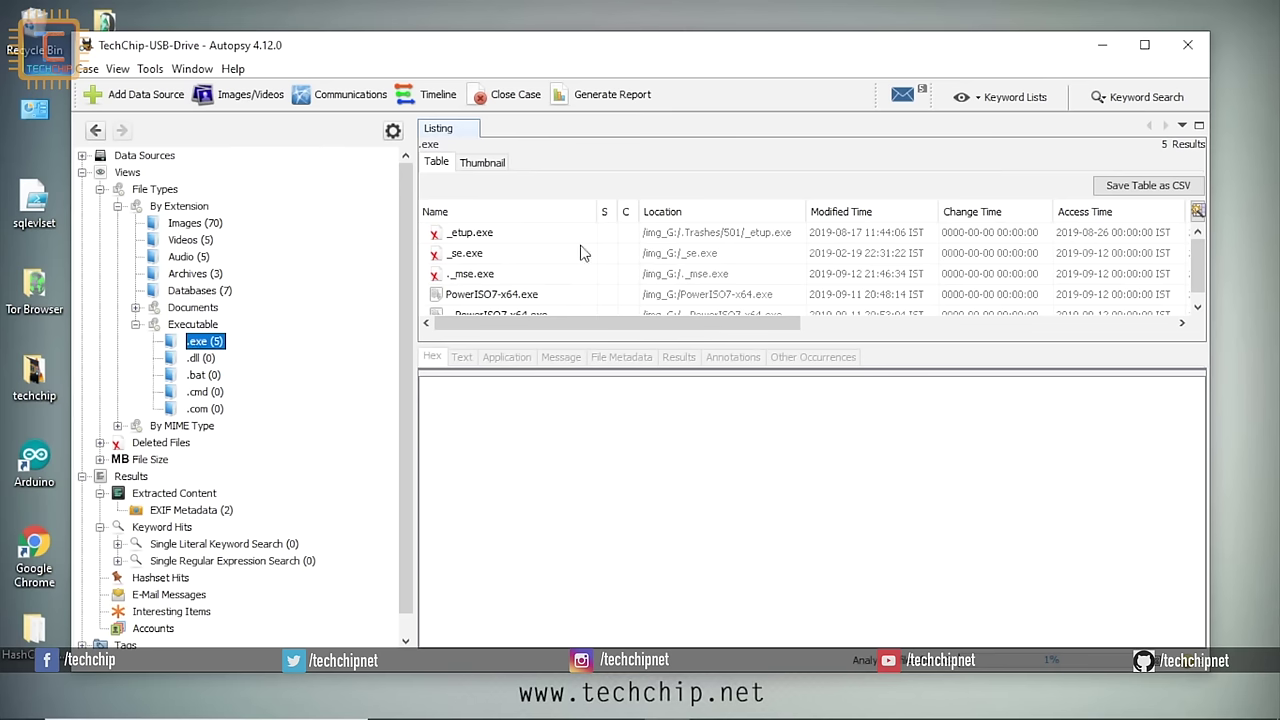
scroll(1192, 262, down, 1)
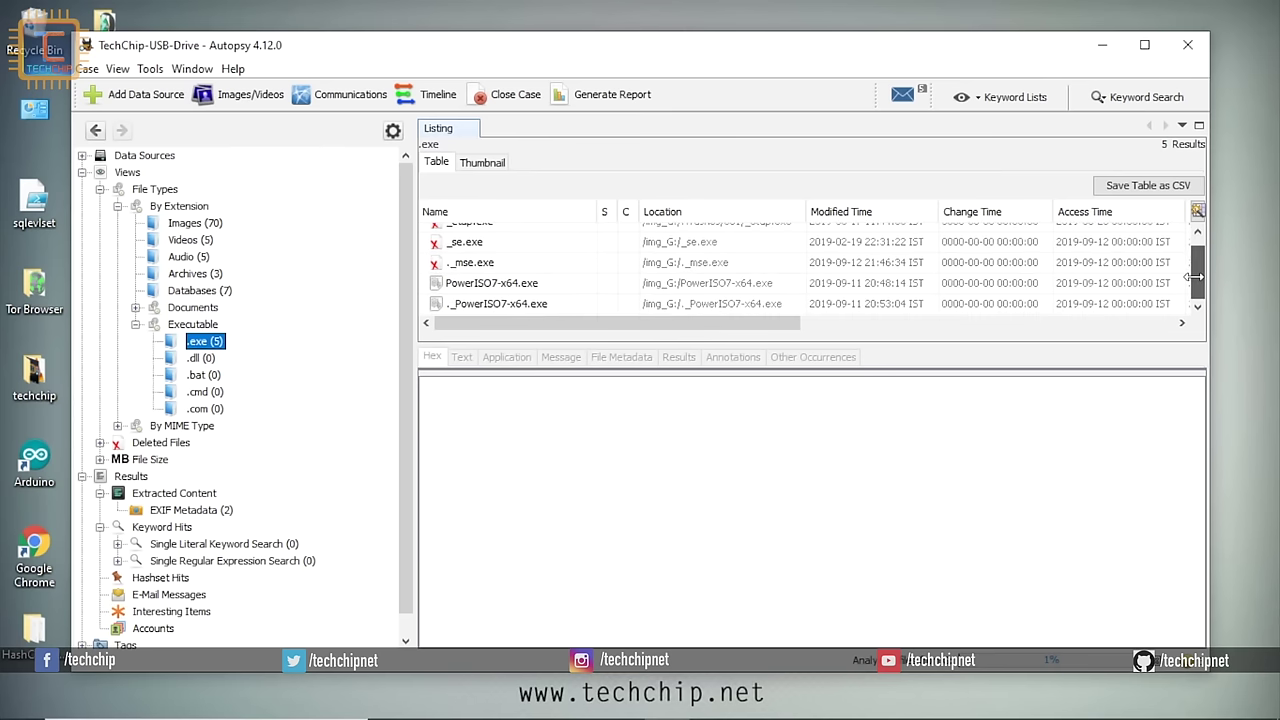
scroll(1188, 251, up, 1)
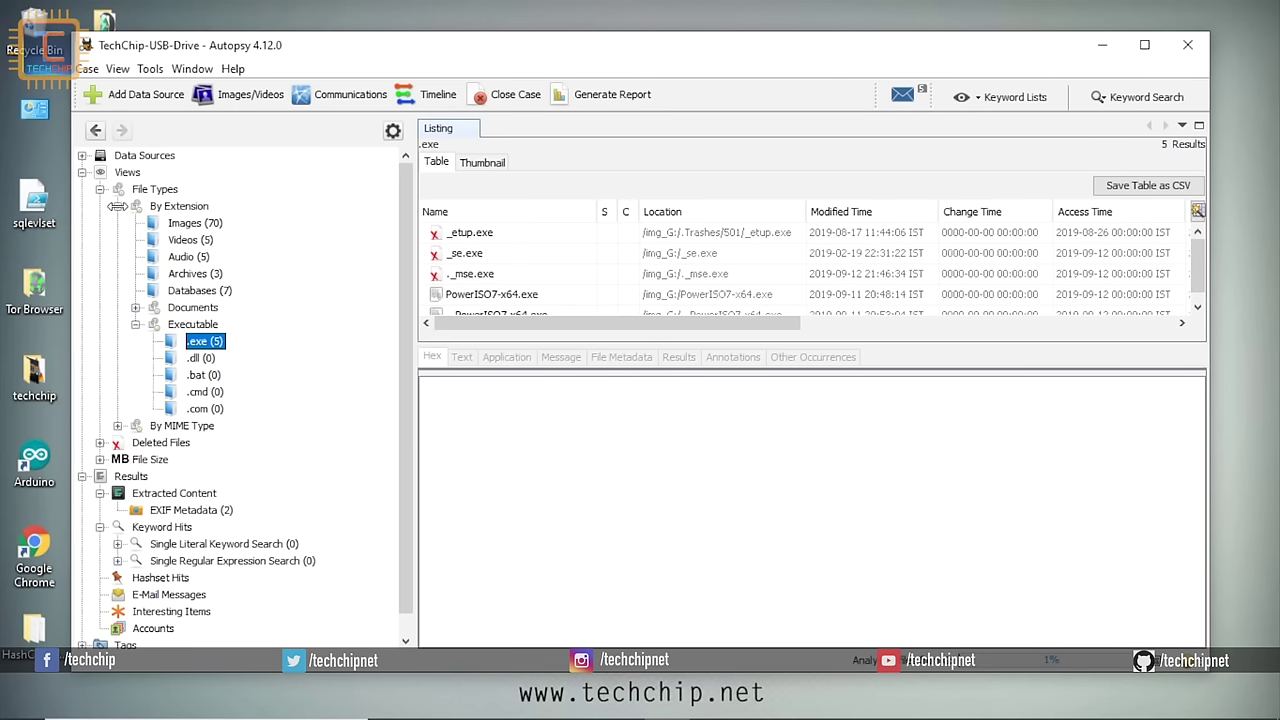
click(117, 206)
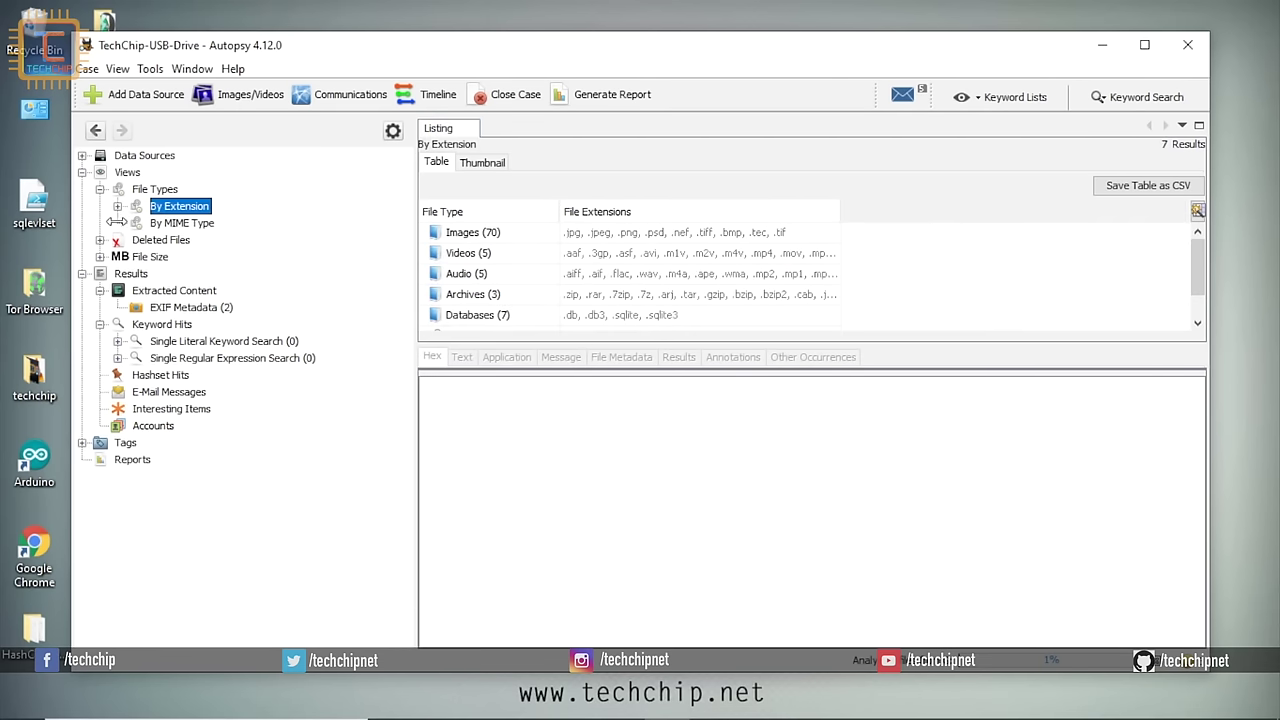
Browse the file types by MIME type and list the application subtypes
click(172, 227)
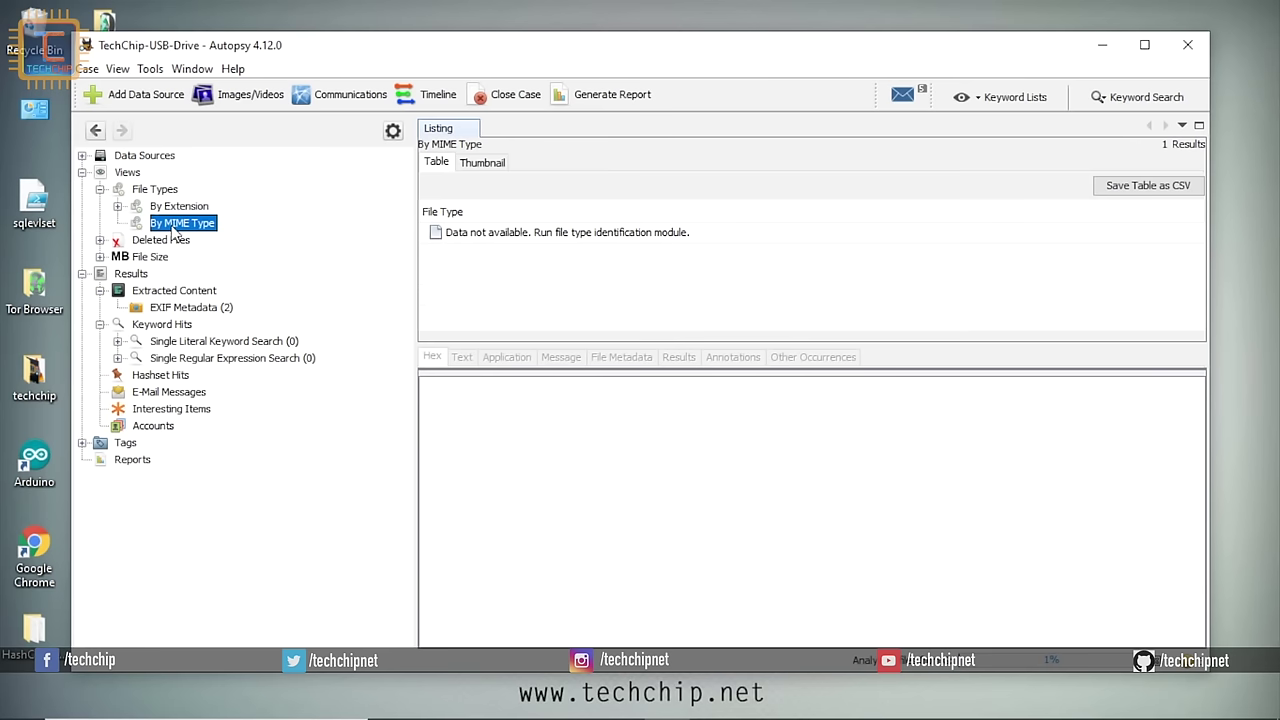
click(100, 240)
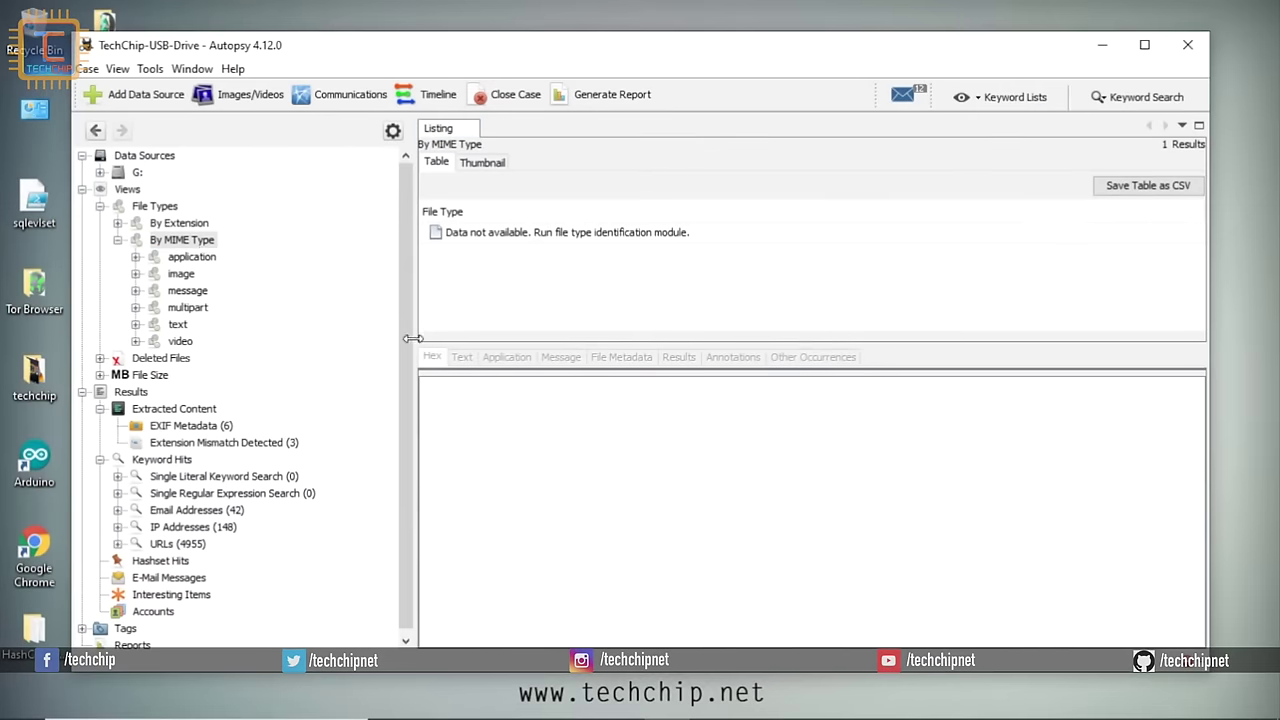
click(182, 240)
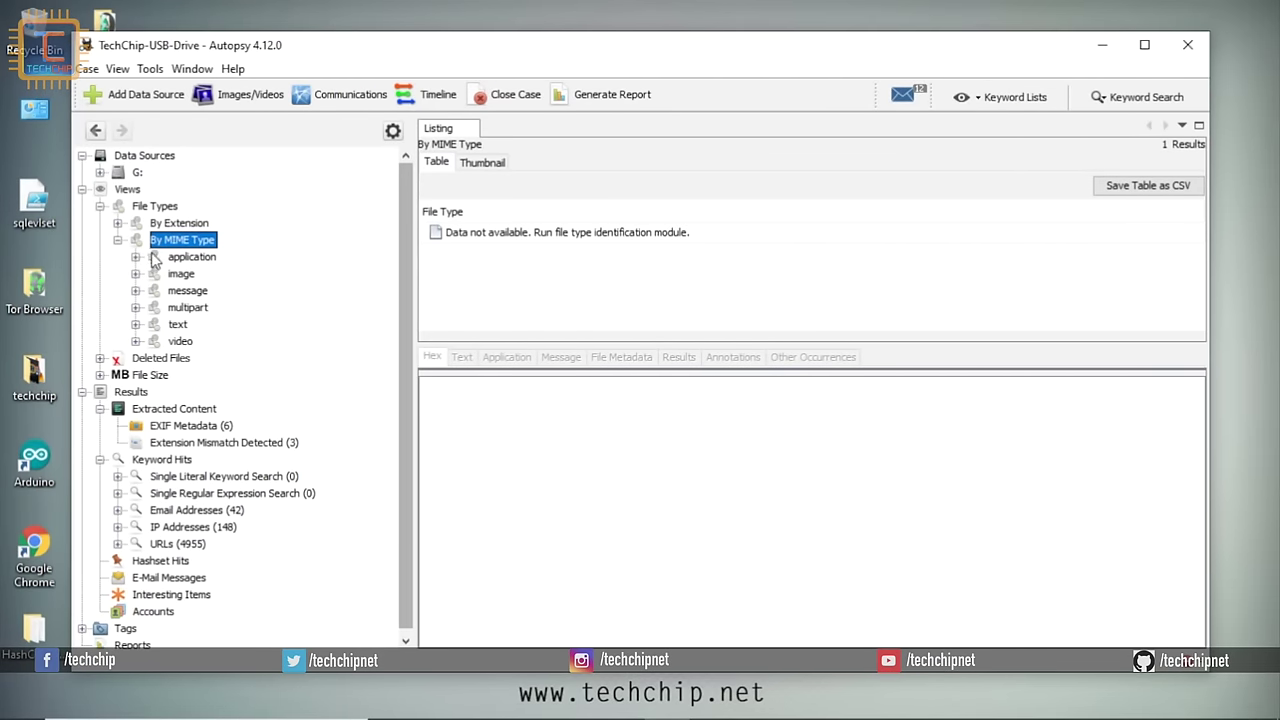
click(192, 257)
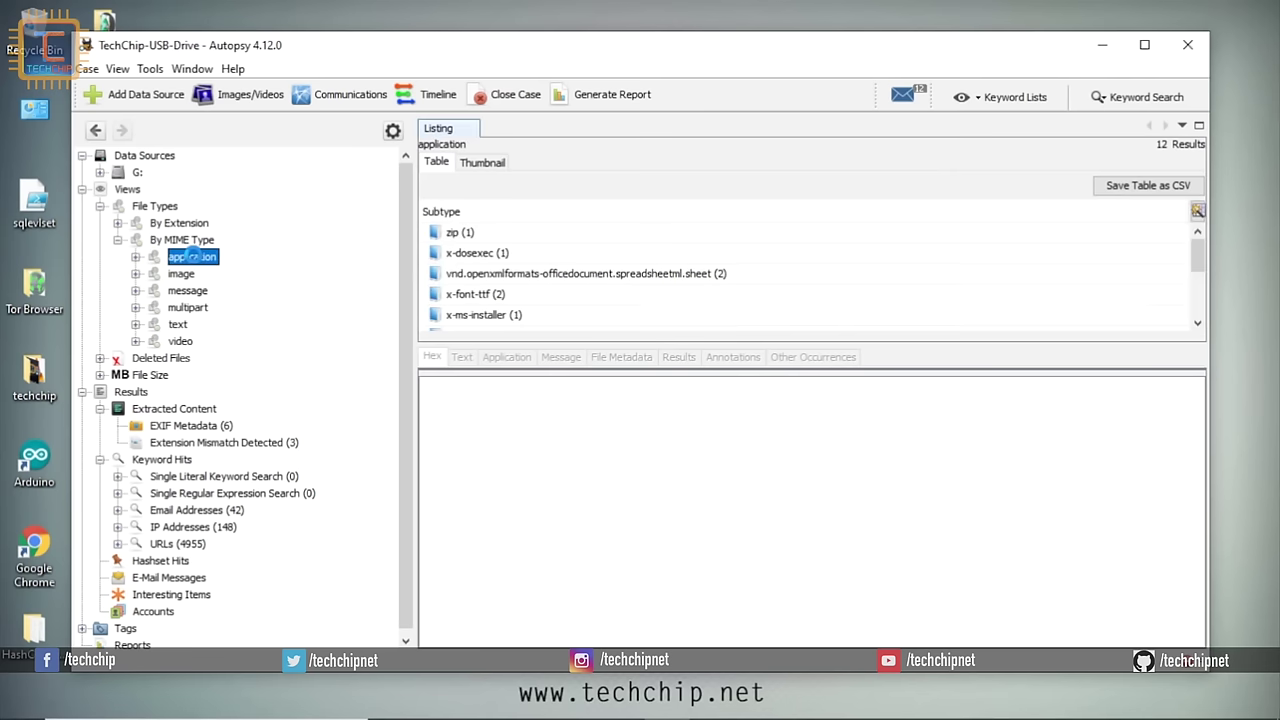
Browse the application and image subtypes in the MIME type view
click(135, 257)
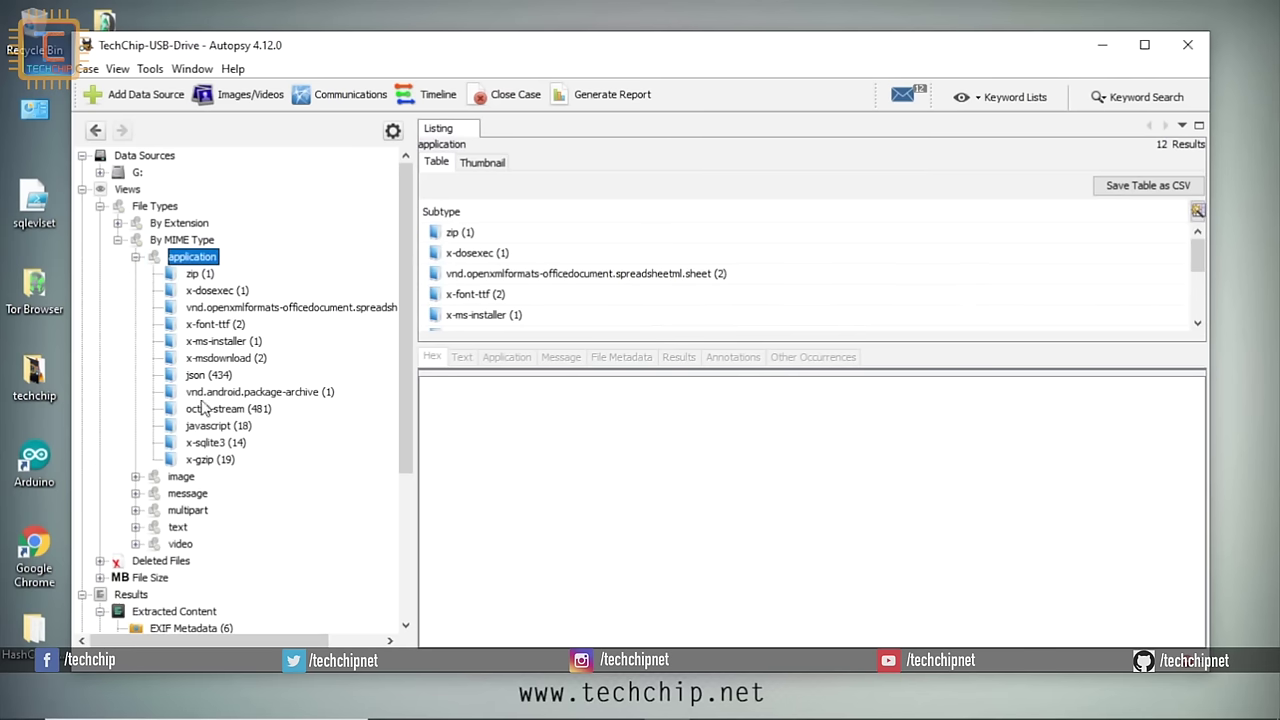
click(135, 257)
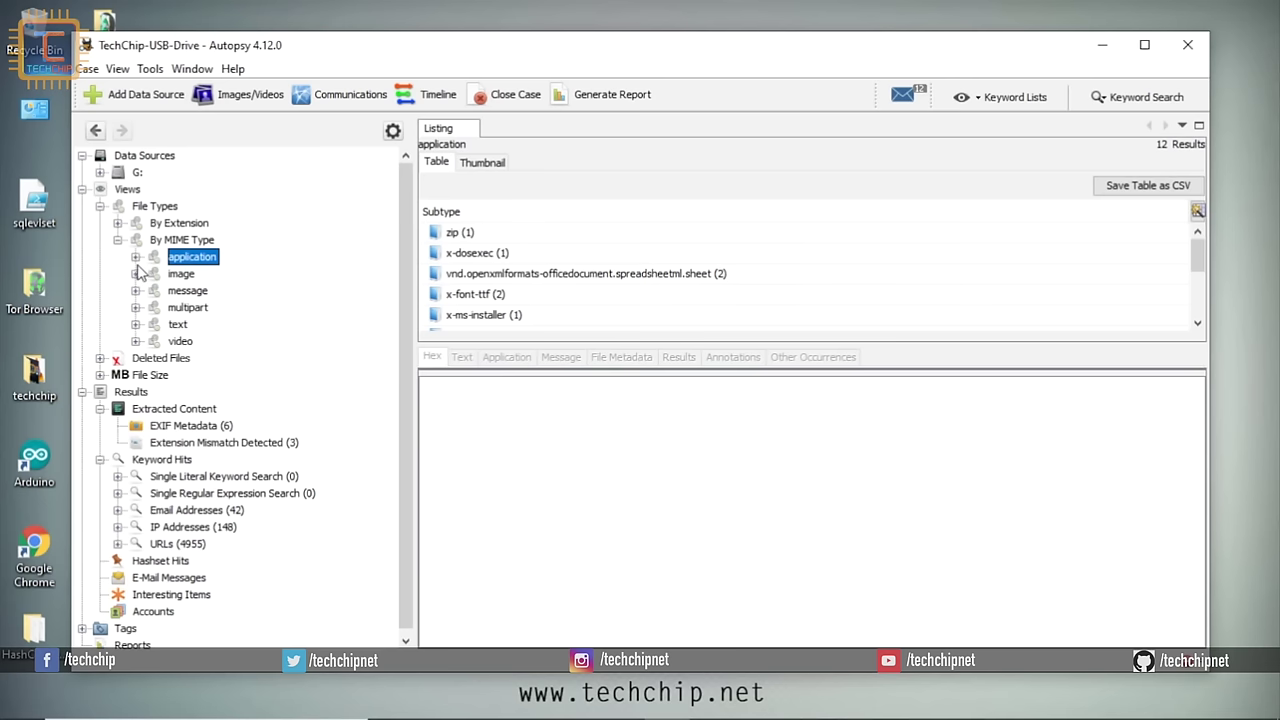
click(136, 274)
click(136, 274)
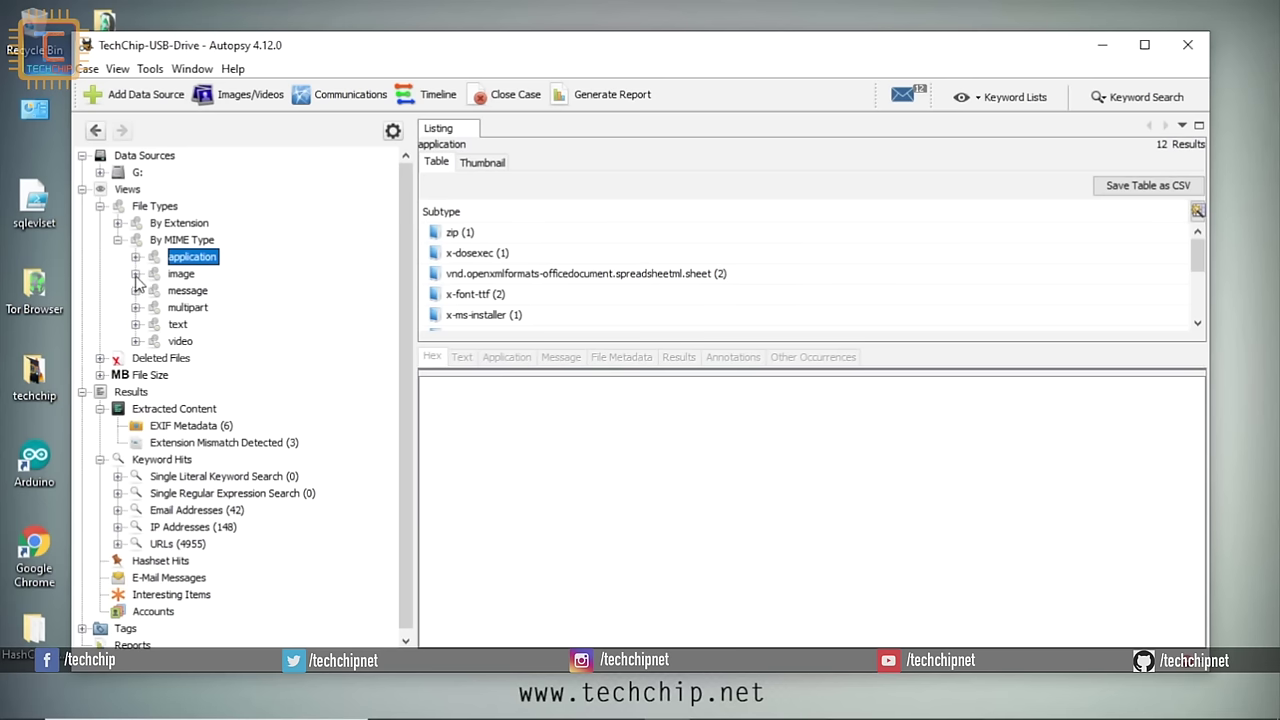
Examine the email file under the message/rfc822 MIME type as indexed text and in hex, and collapse the MIME type view
click(135, 290)
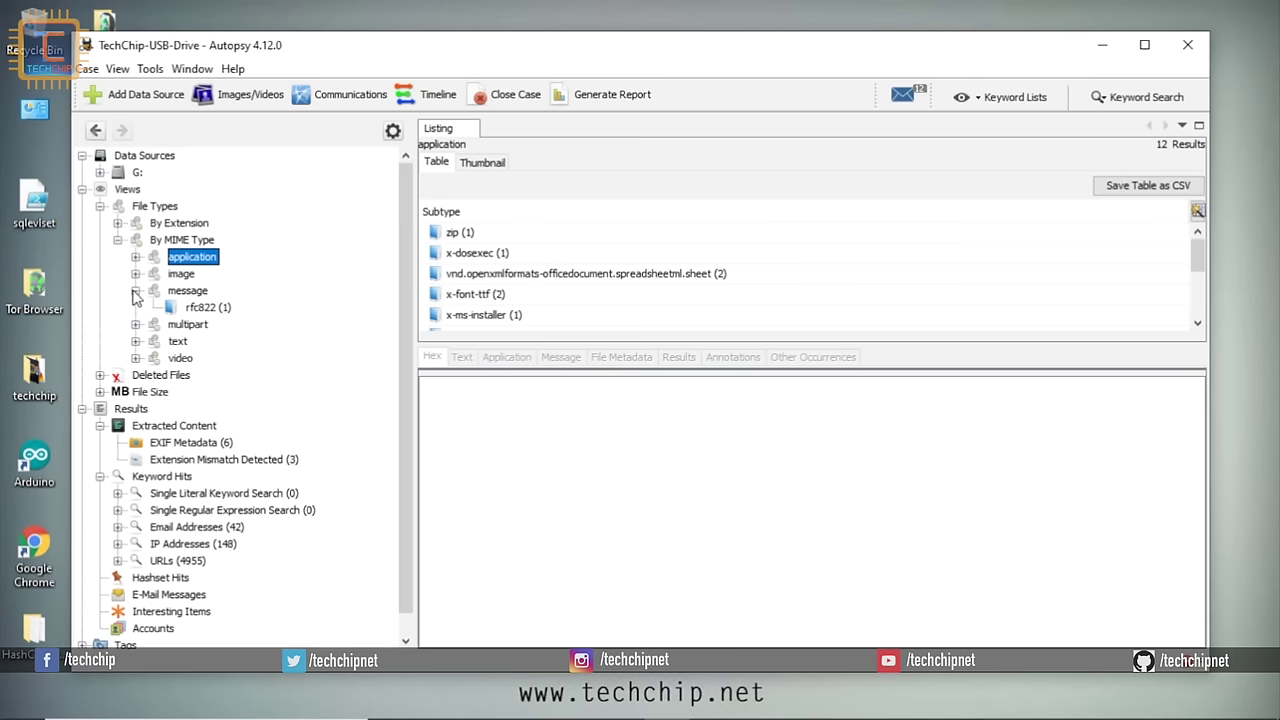
click(193, 307)
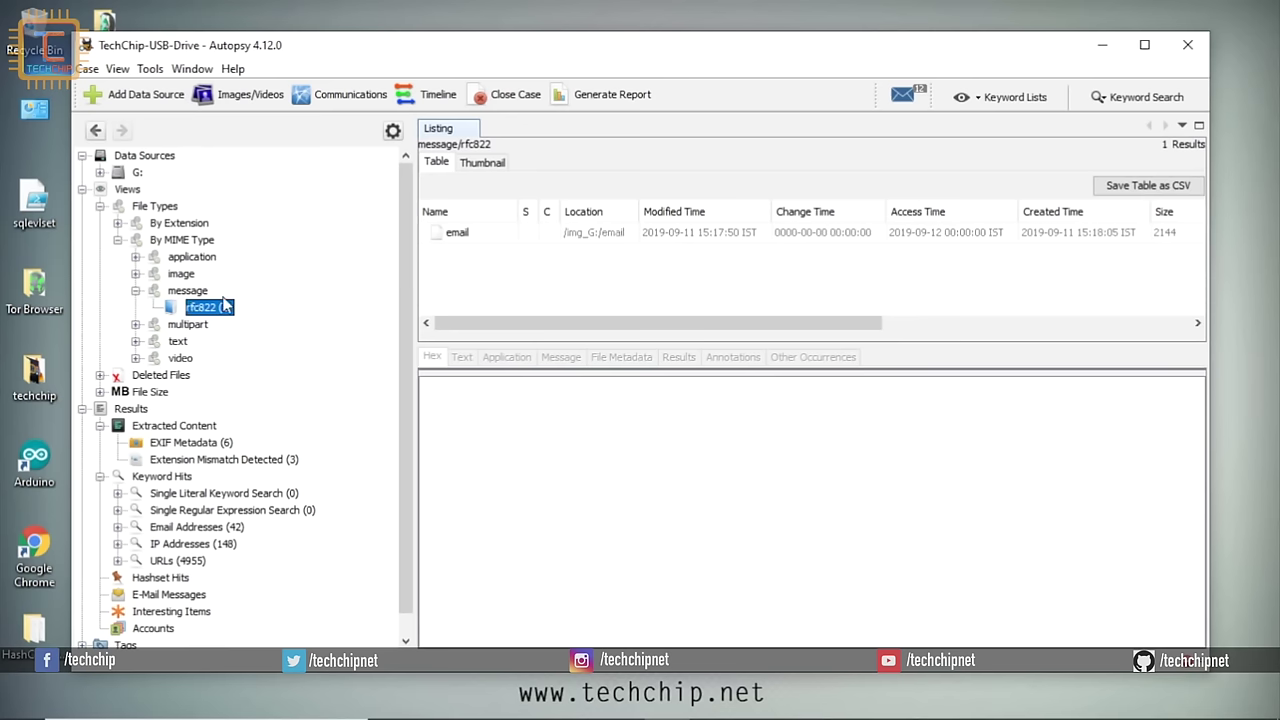
click(458, 233)
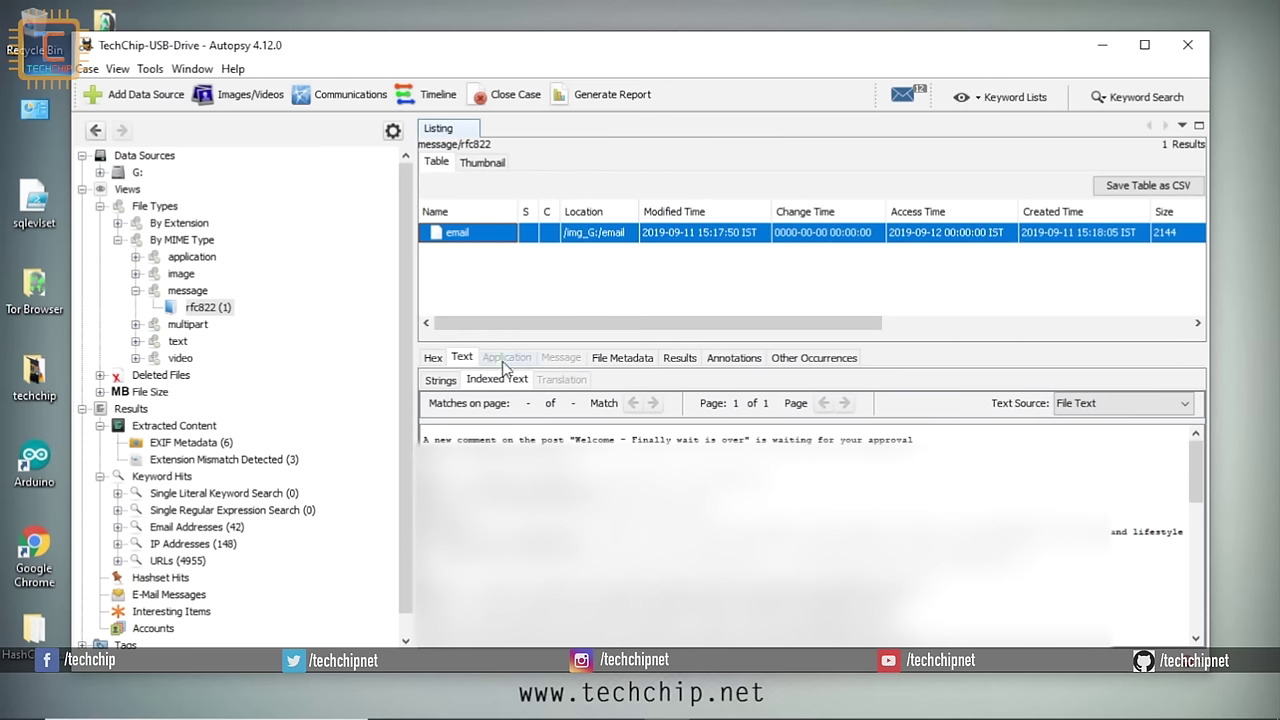
click(433, 358)
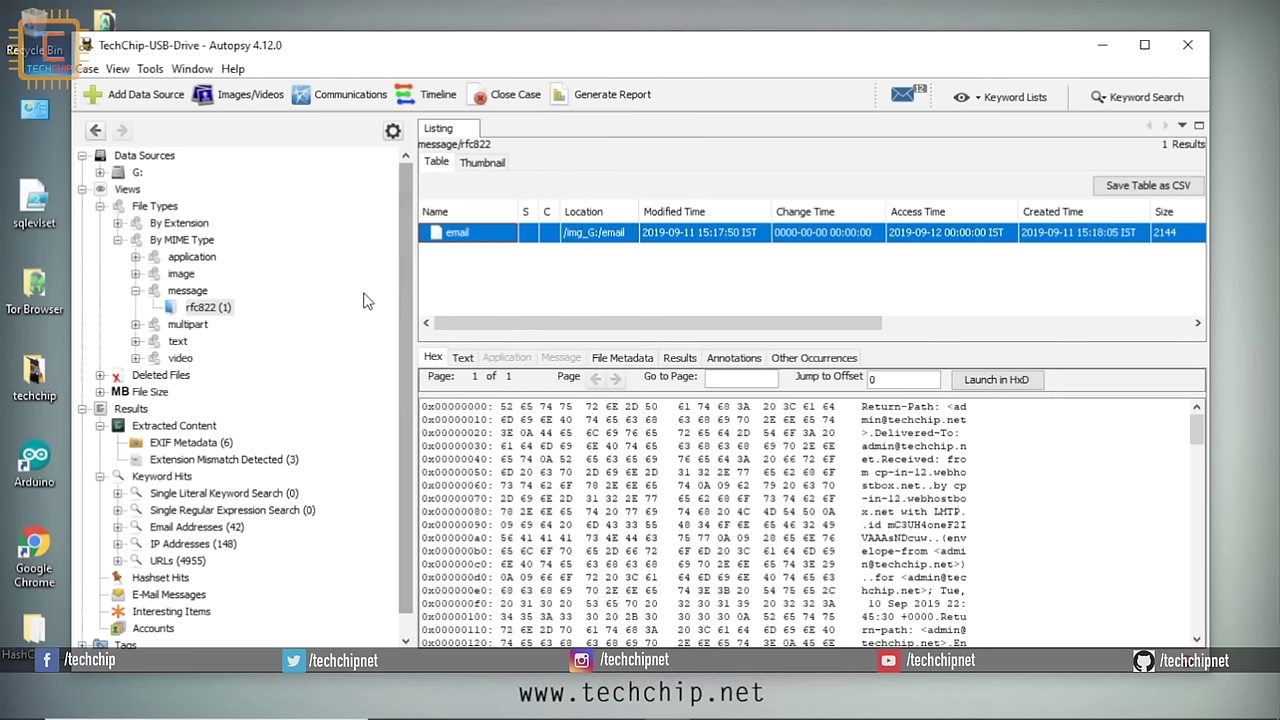
click(118, 240)
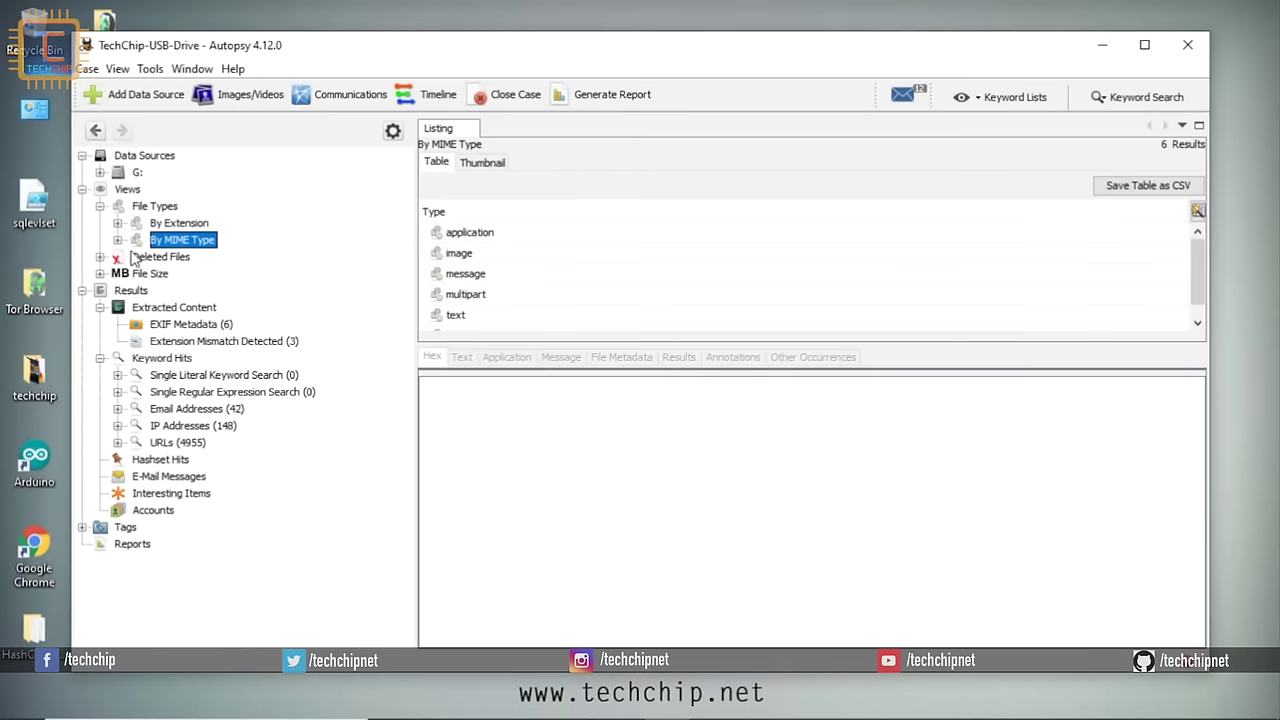
Review the complete list of deleted files in the All category of Deleted Files
click(100, 257)
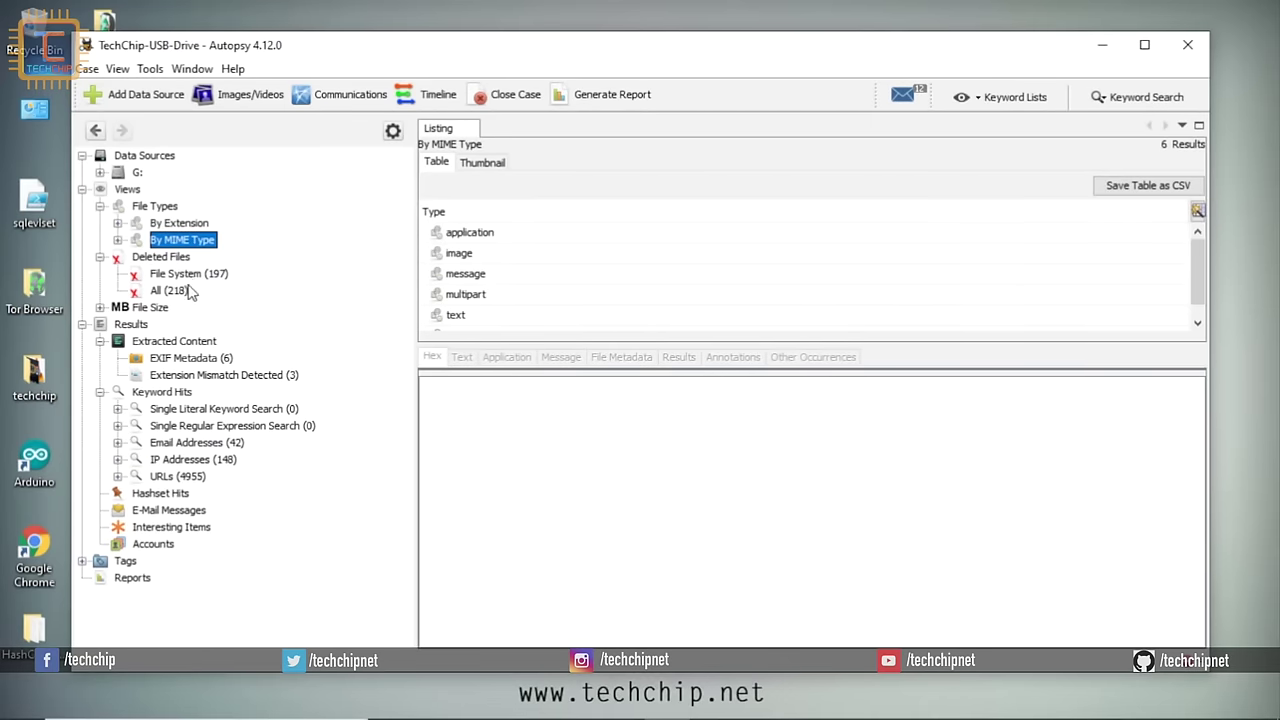
click(176, 292)
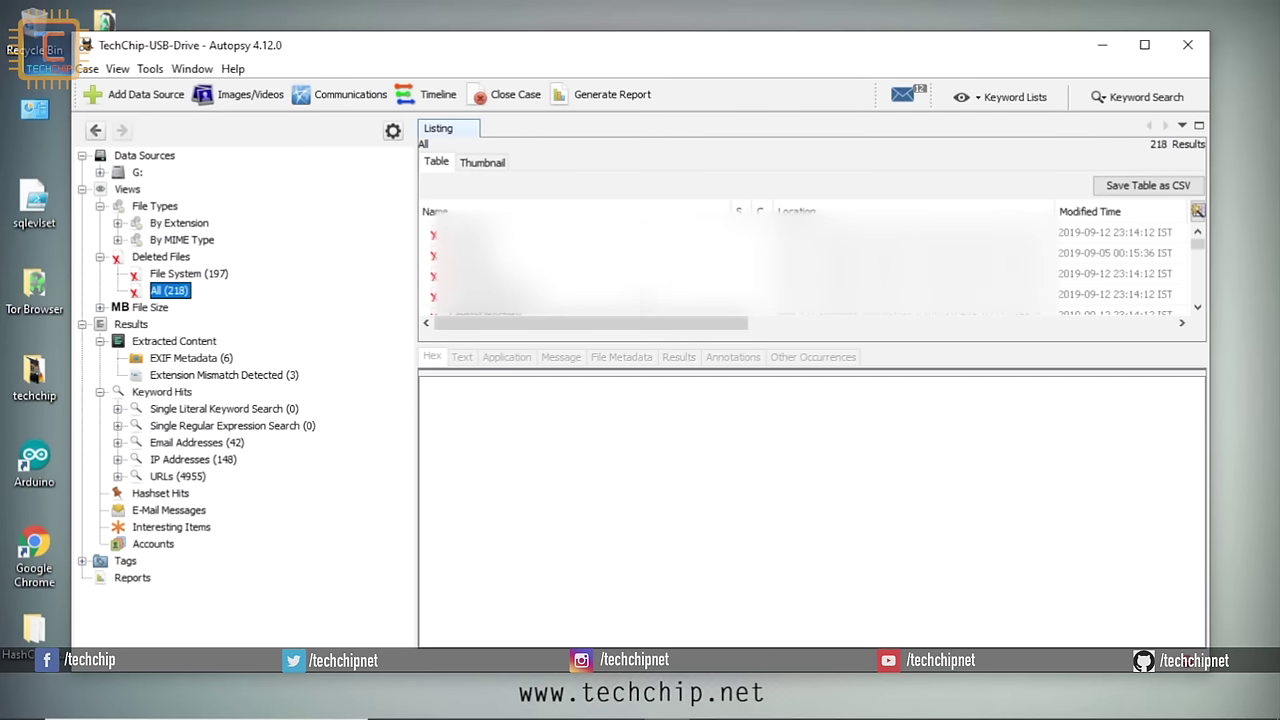
drag(1197, 250, 1203, 305)
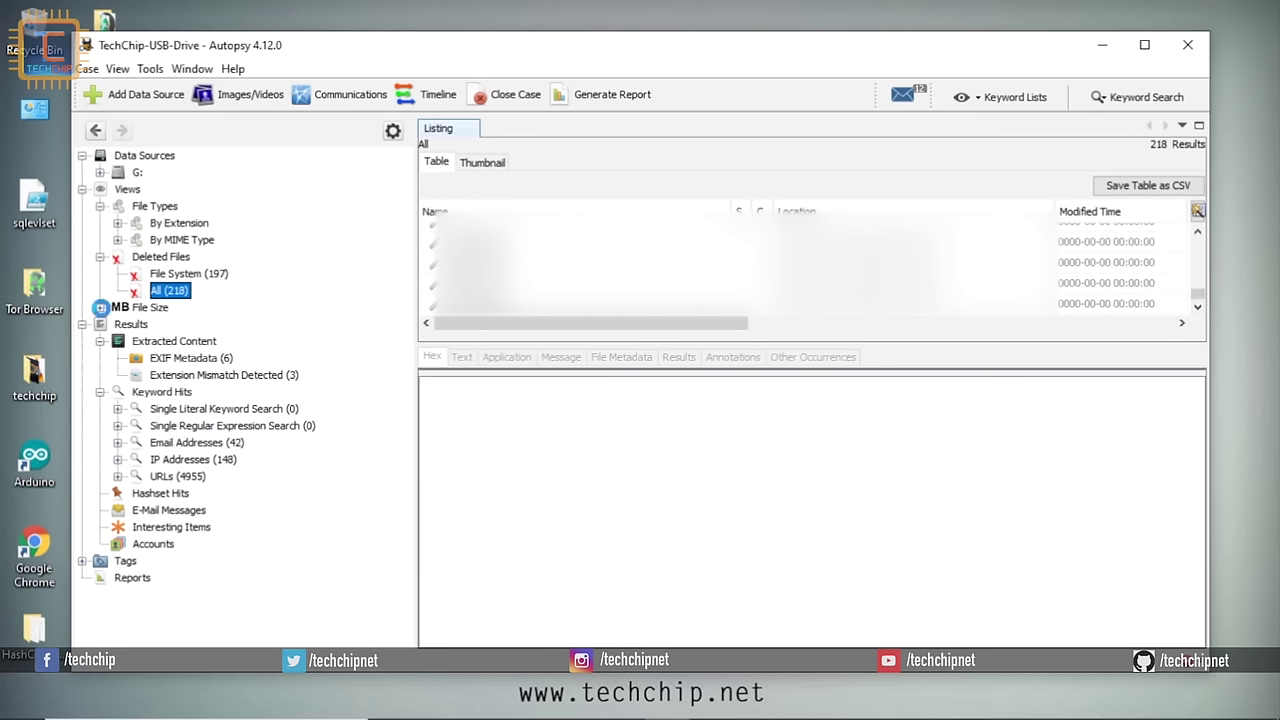
Review the Extension Mismatch Detected and EXIF Metadata results under Extracted Content
click(101, 308)
click(172, 358)
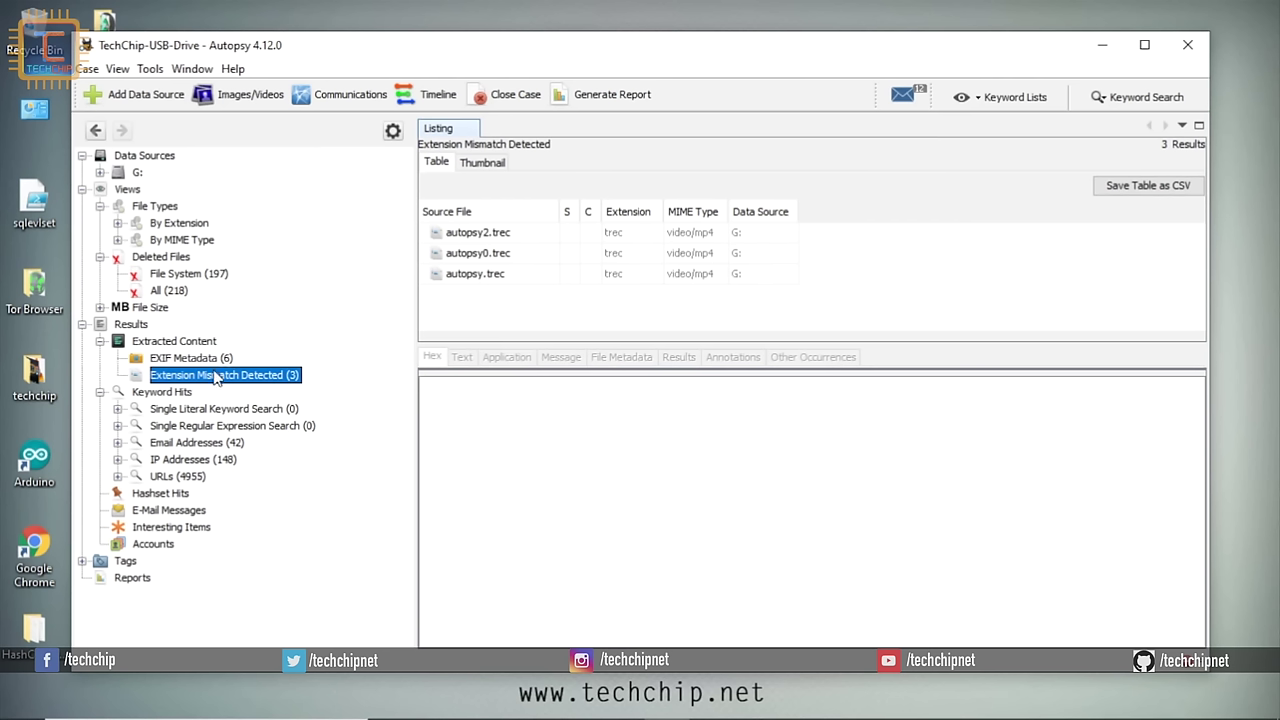
click(190, 358)
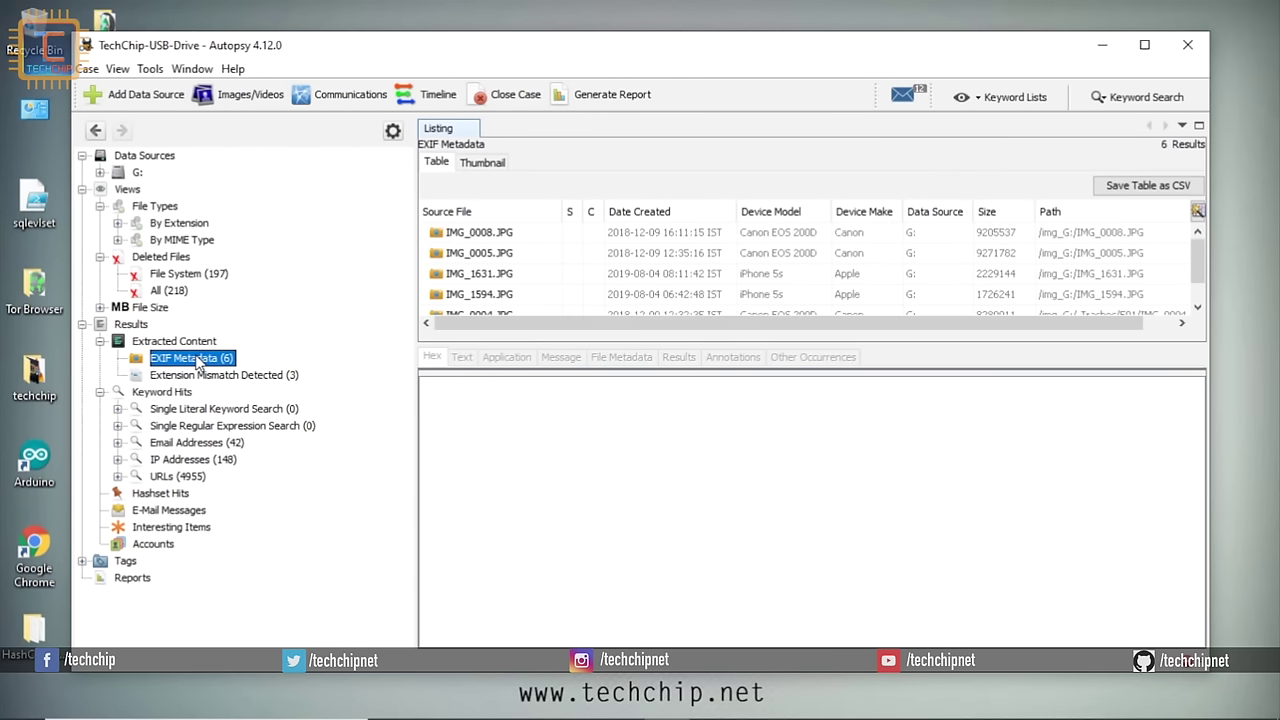
Examine IMG_0008.JPG from the EXIF Metadata results as a picture preview, as indexed text and in hex
click(484, 231)
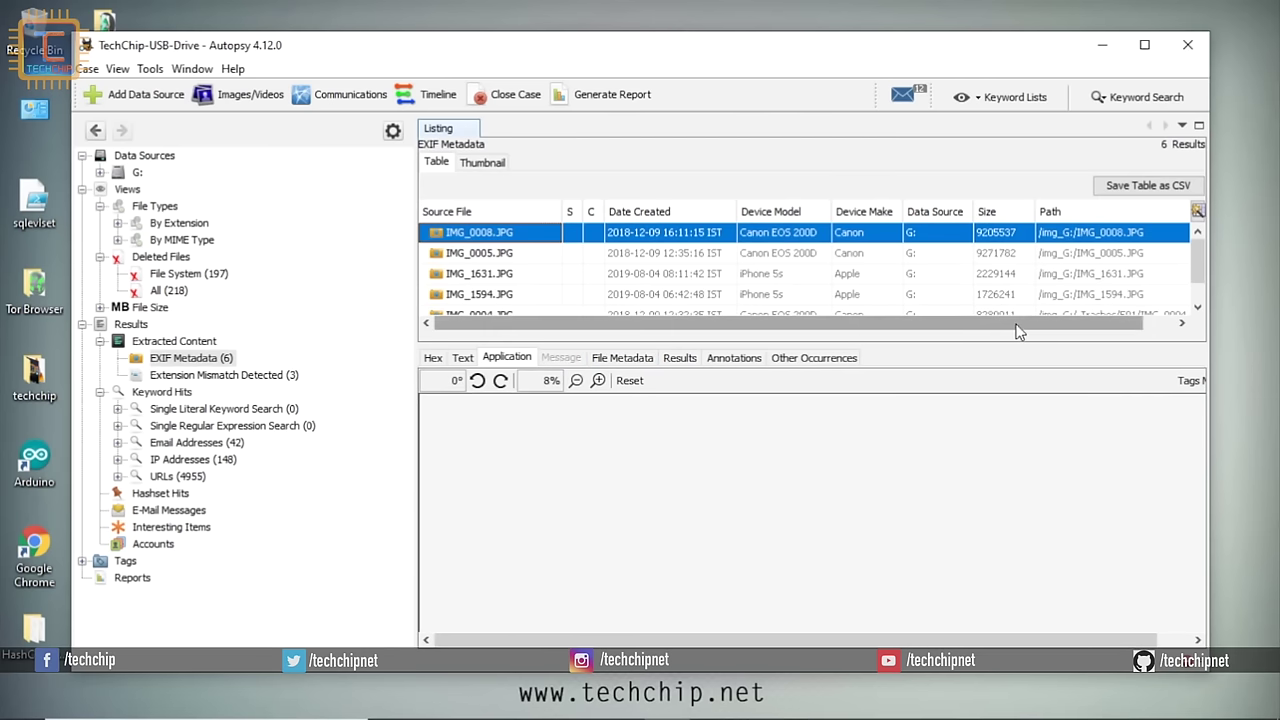
drag(1066, 330, 932, 330)
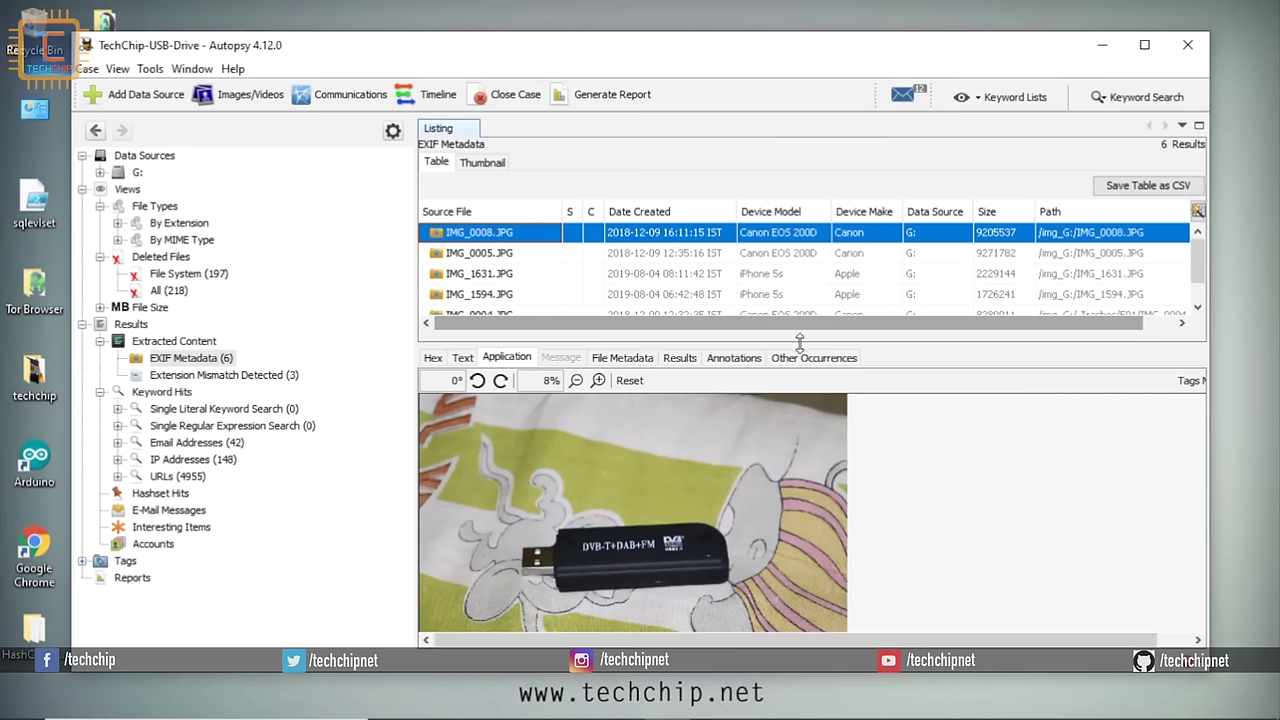
click(462, 358)
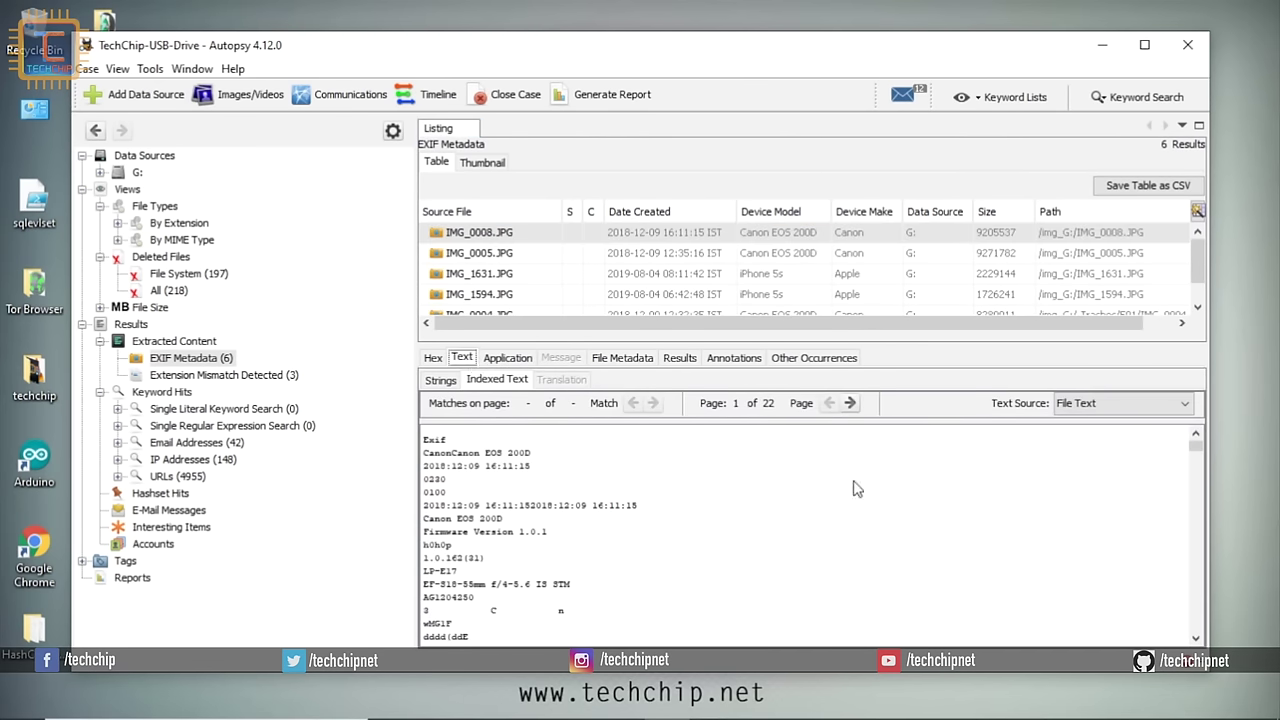
click(433, 358)
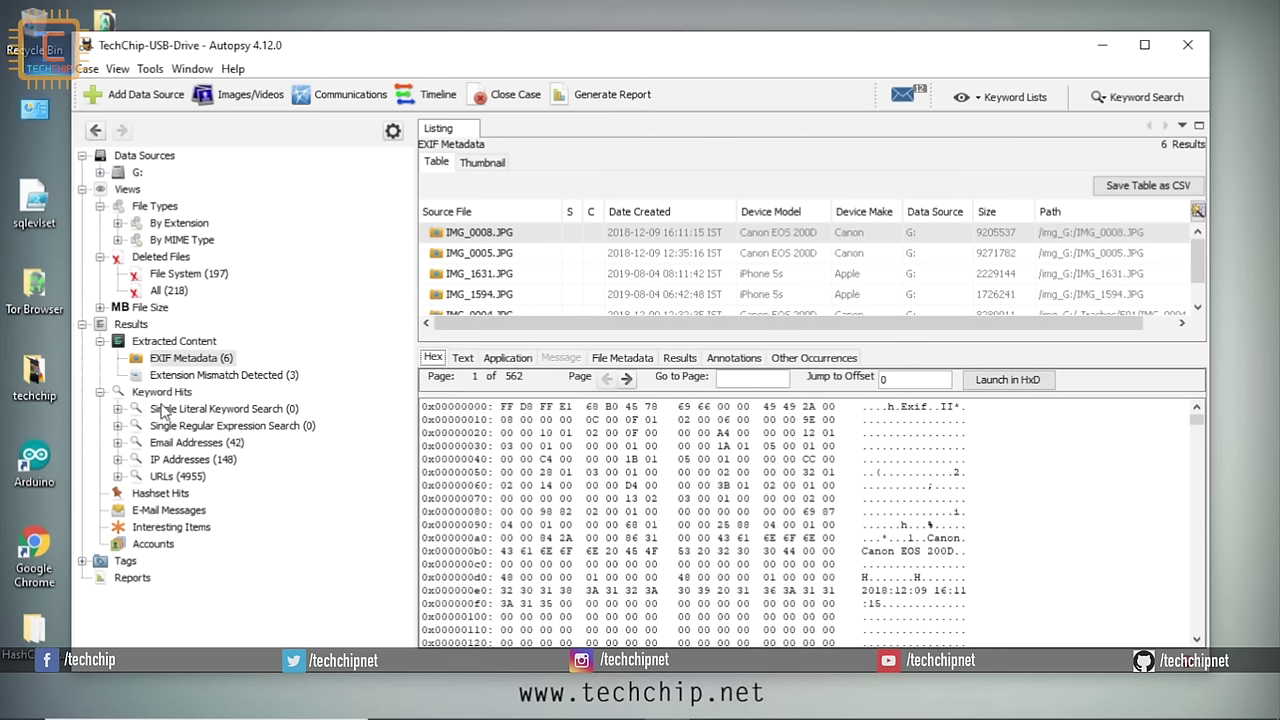
Review the email addresses found by the Email Addresses pattern in Keyword Hits
double_click(190, 442)
click(260, 459)
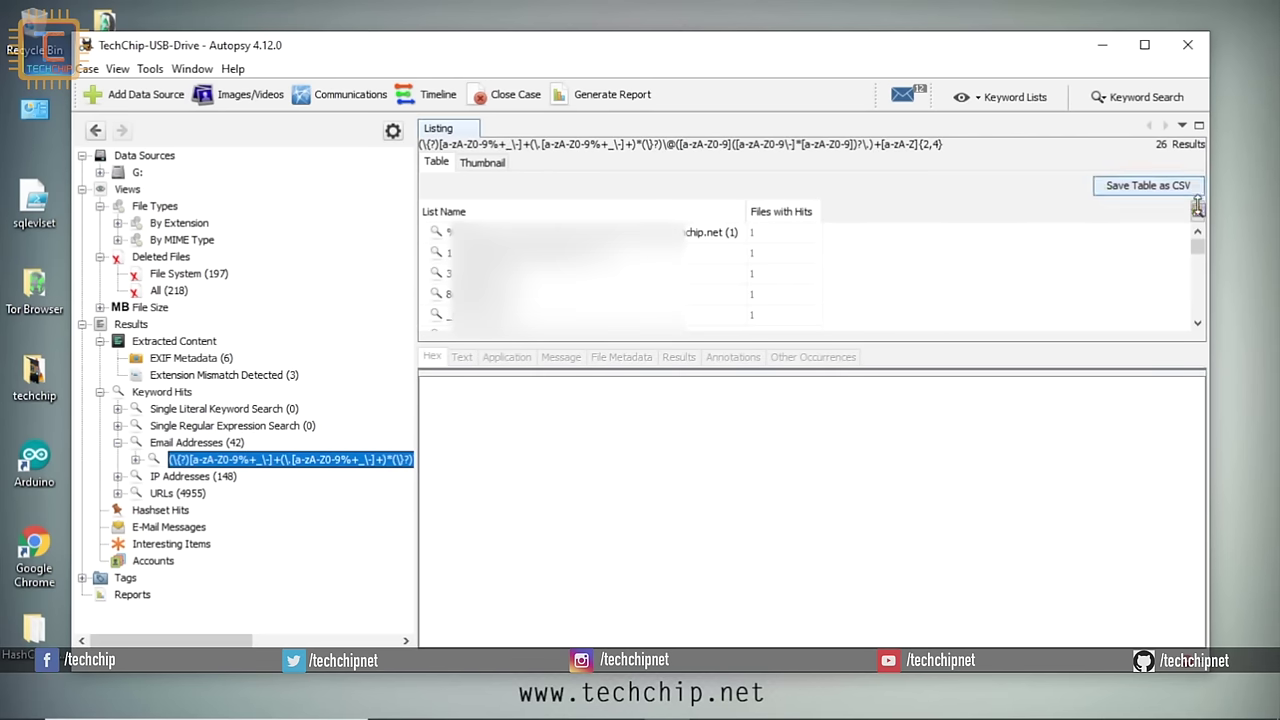
drag(1197, 250, 1197, 301)
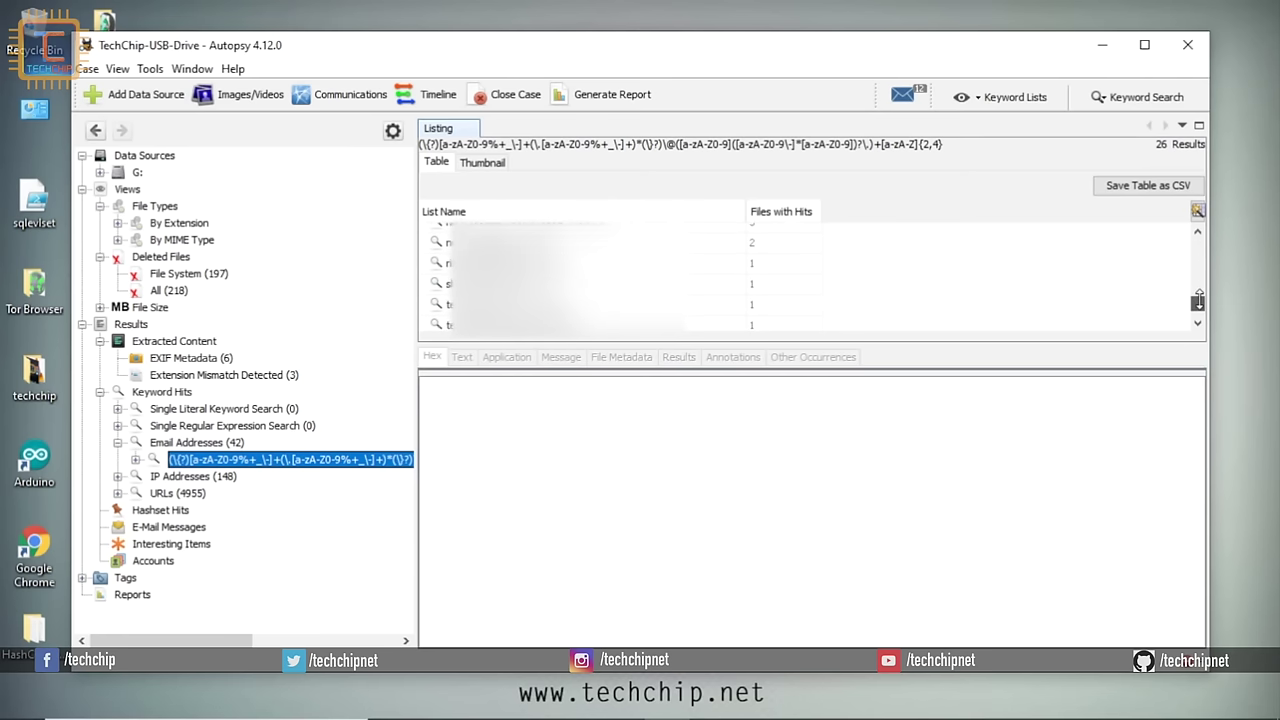
Review the IP addresses found by the IP Addresses pattern in Keyword Hits
click(177, 473)
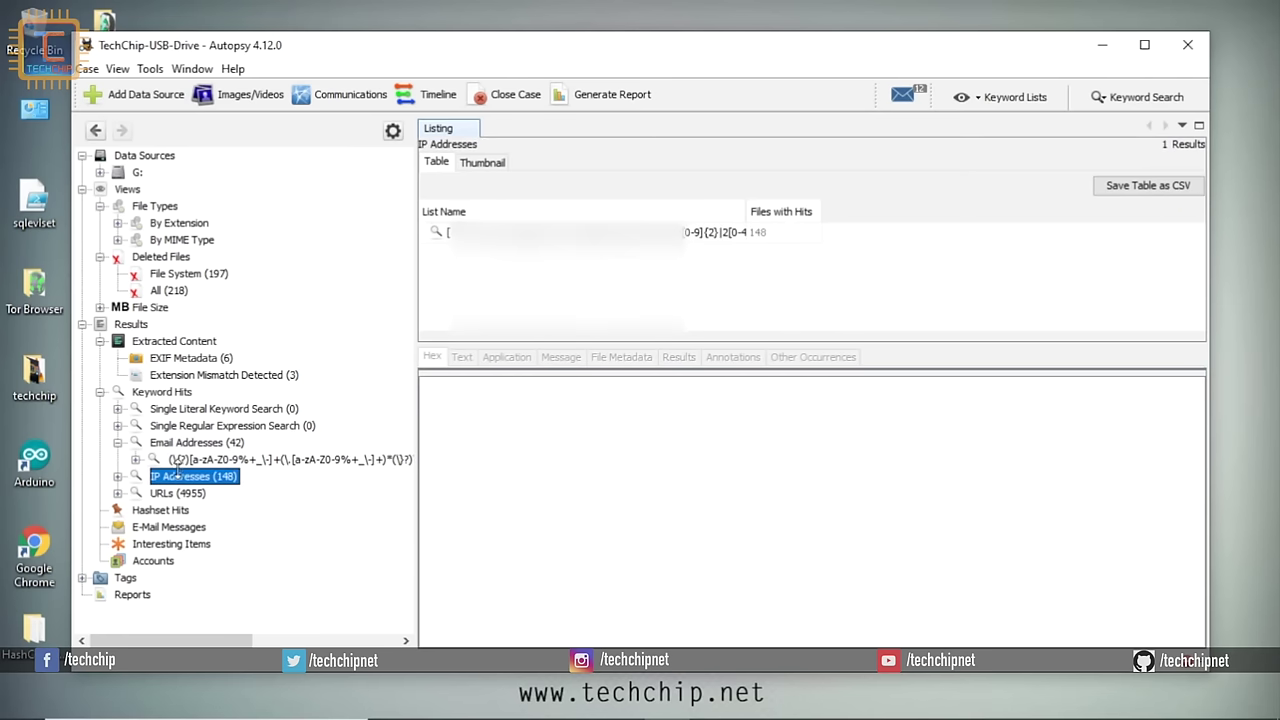
click(118, 476)
click(280, 493)
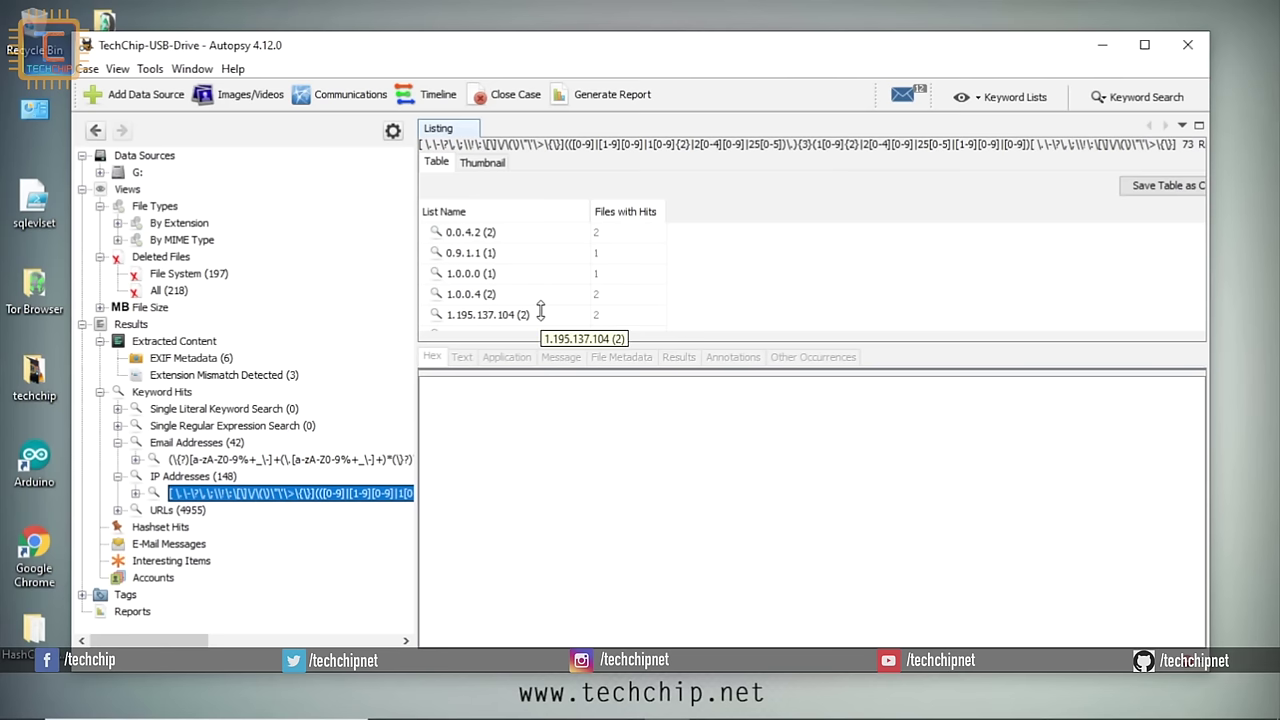
scroll(541, 312, down, 3)
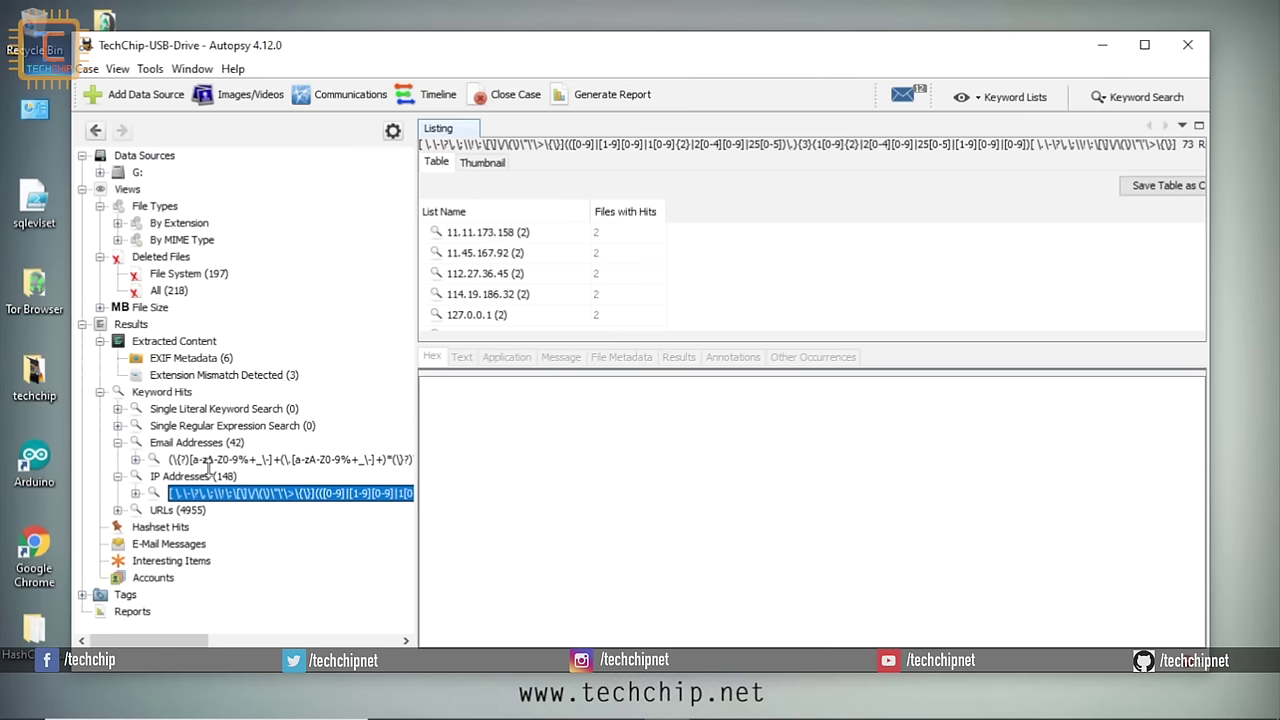
Review the web addresses found by the URLs pattern in Keyword Hits and collapse the Keyword Hits branch
click(176, 510)
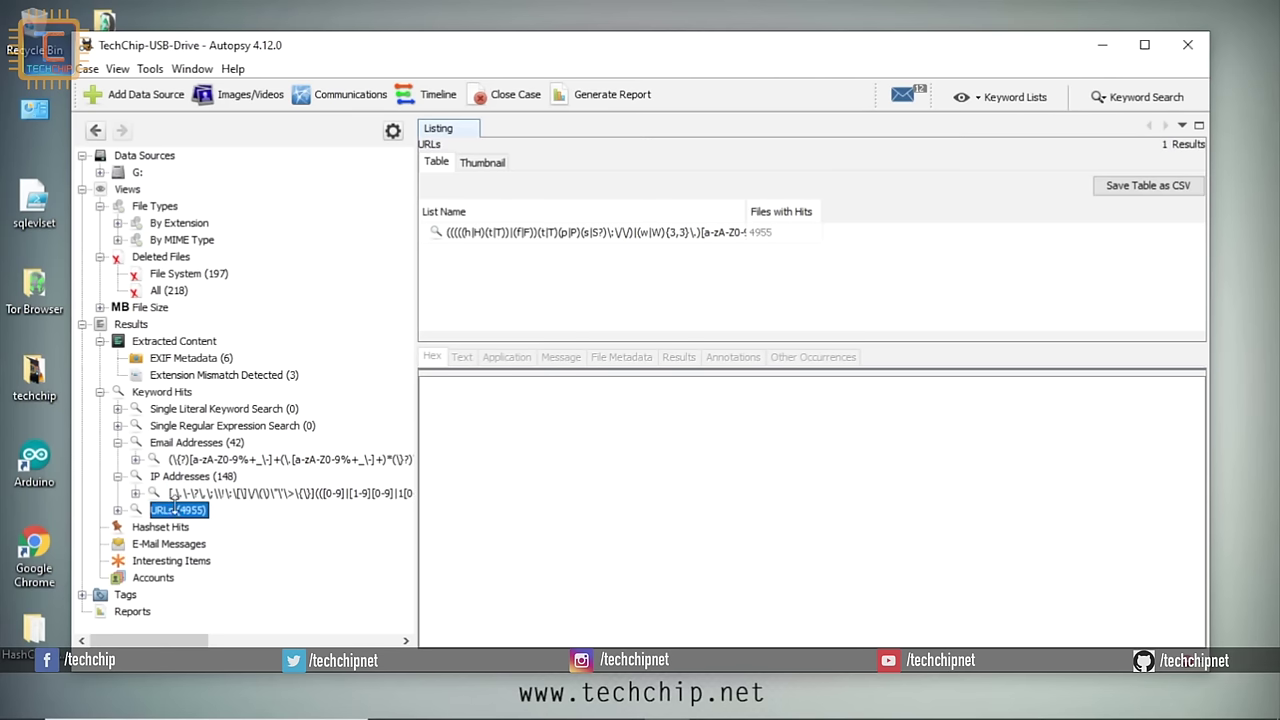
click(117, 510)
click(200, 527)
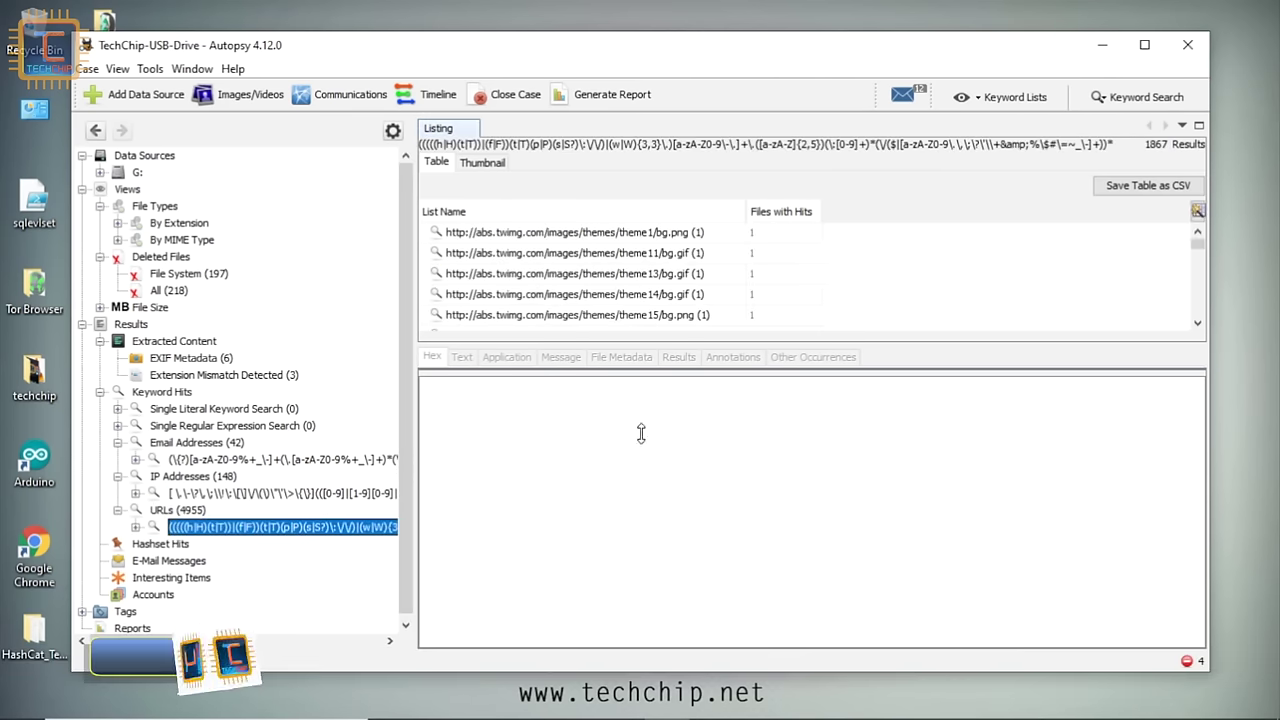
drag(1199, 250, 1203, 324)
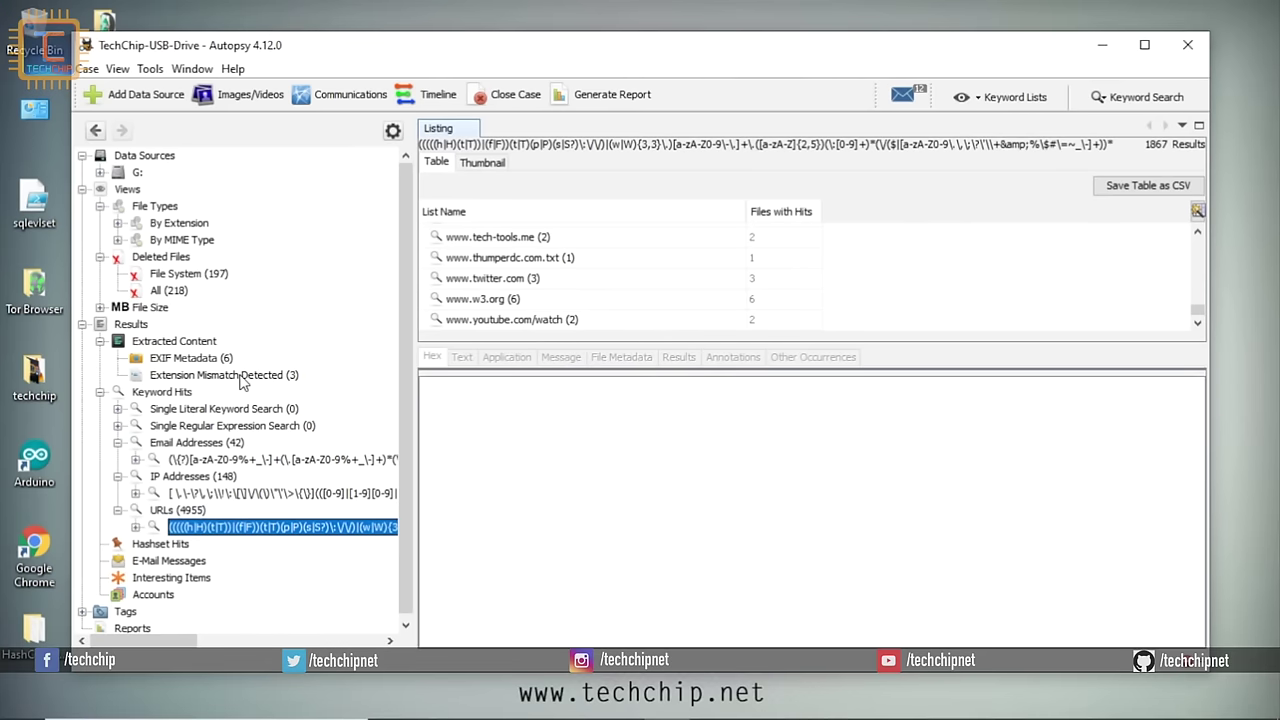
click(100, 392)
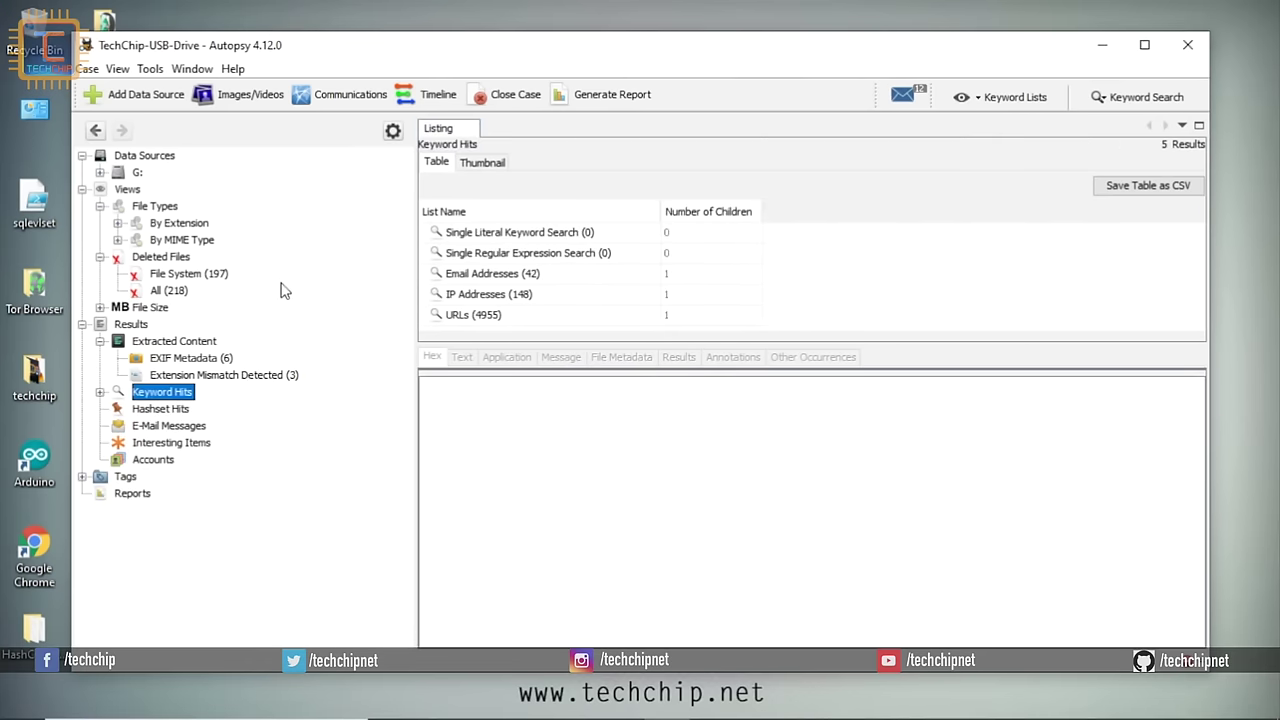
Open the Image/Video Gallery and browse the folder groups of img_G:, including the Default folder
click(240, 96)
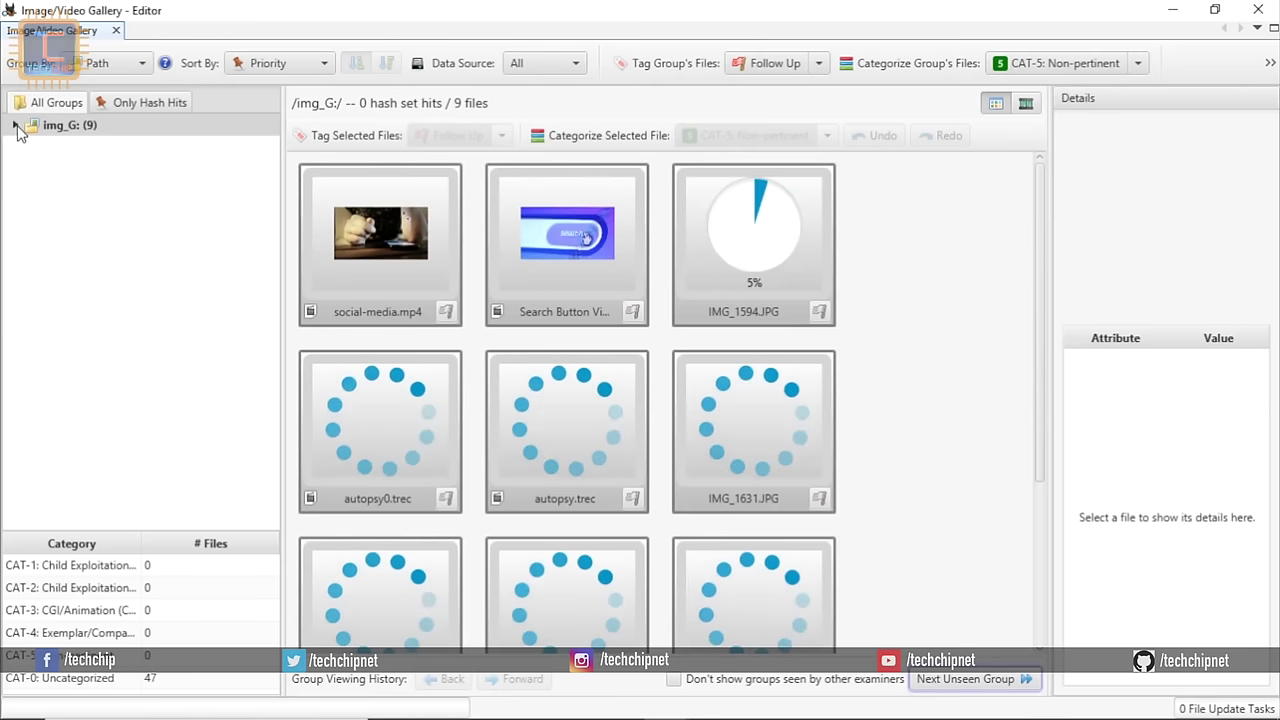
click(18, 129)
click(16, 127)
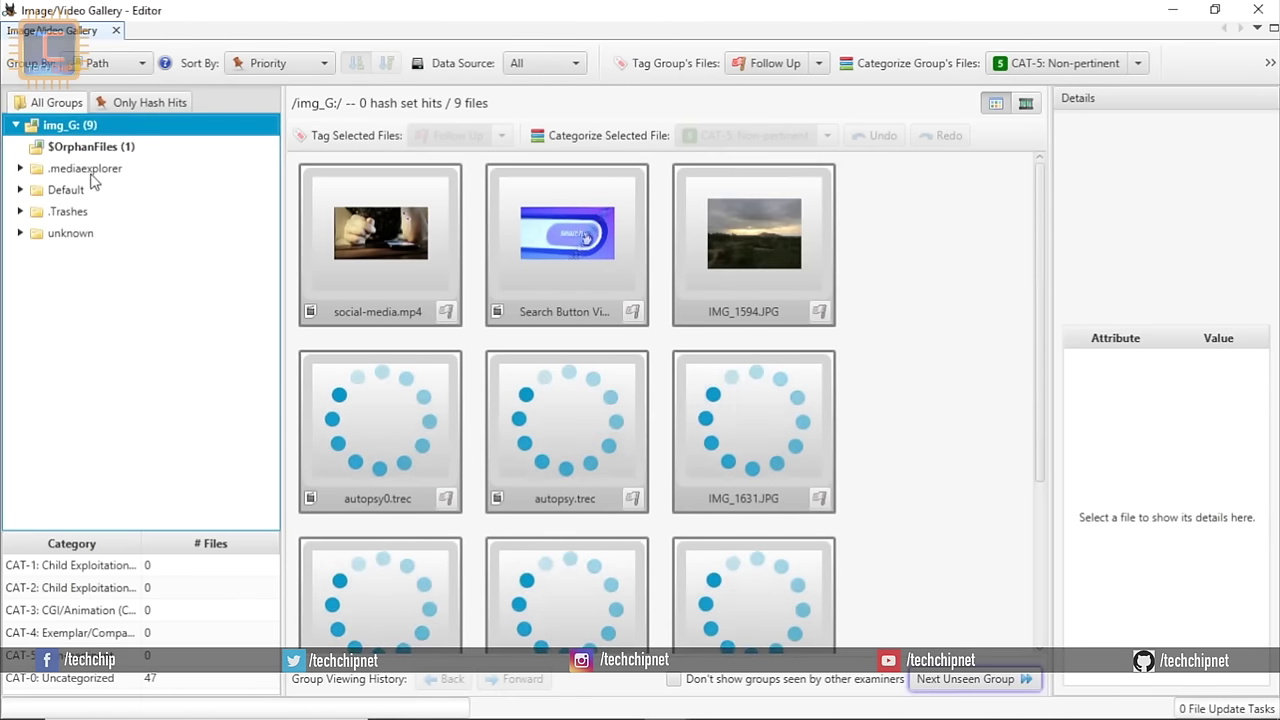
click(20, 190)
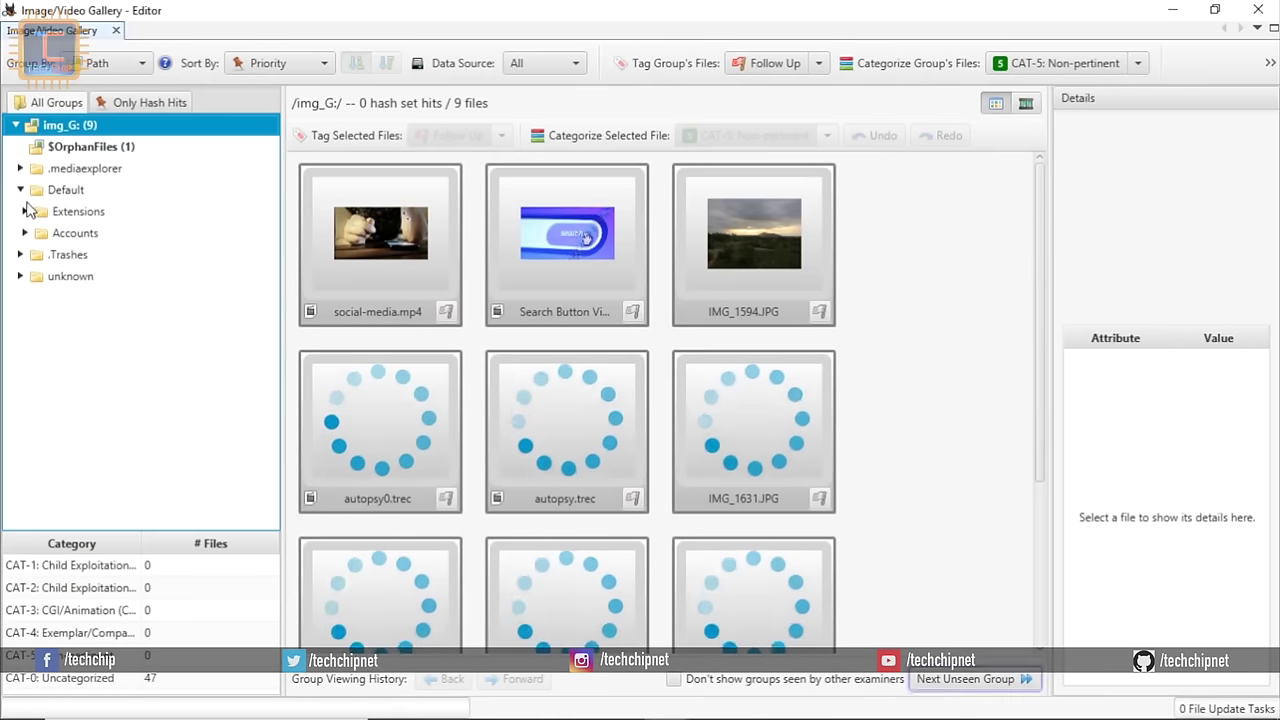
Examine the attribute details of IMG_1594.JPG and IMG_0008.JPG in the Image/Video Gallery
click(731, 220)
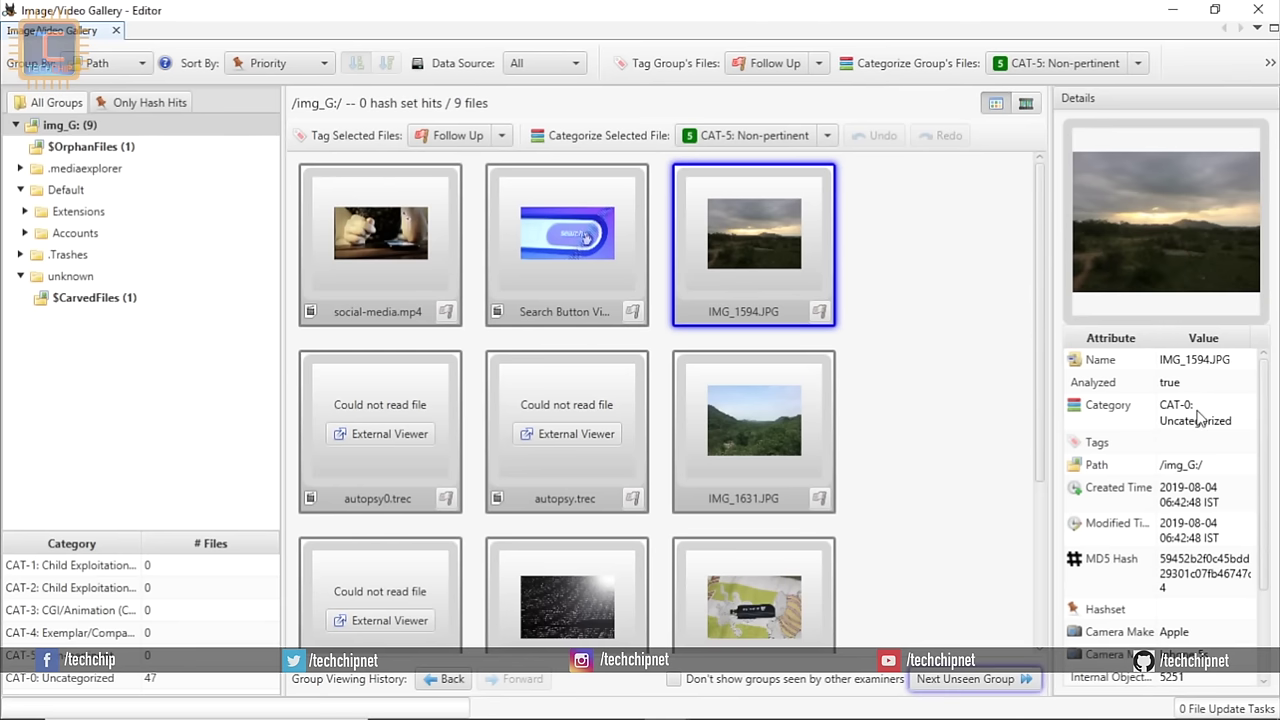
drag(1266, 514, 1266, 540)
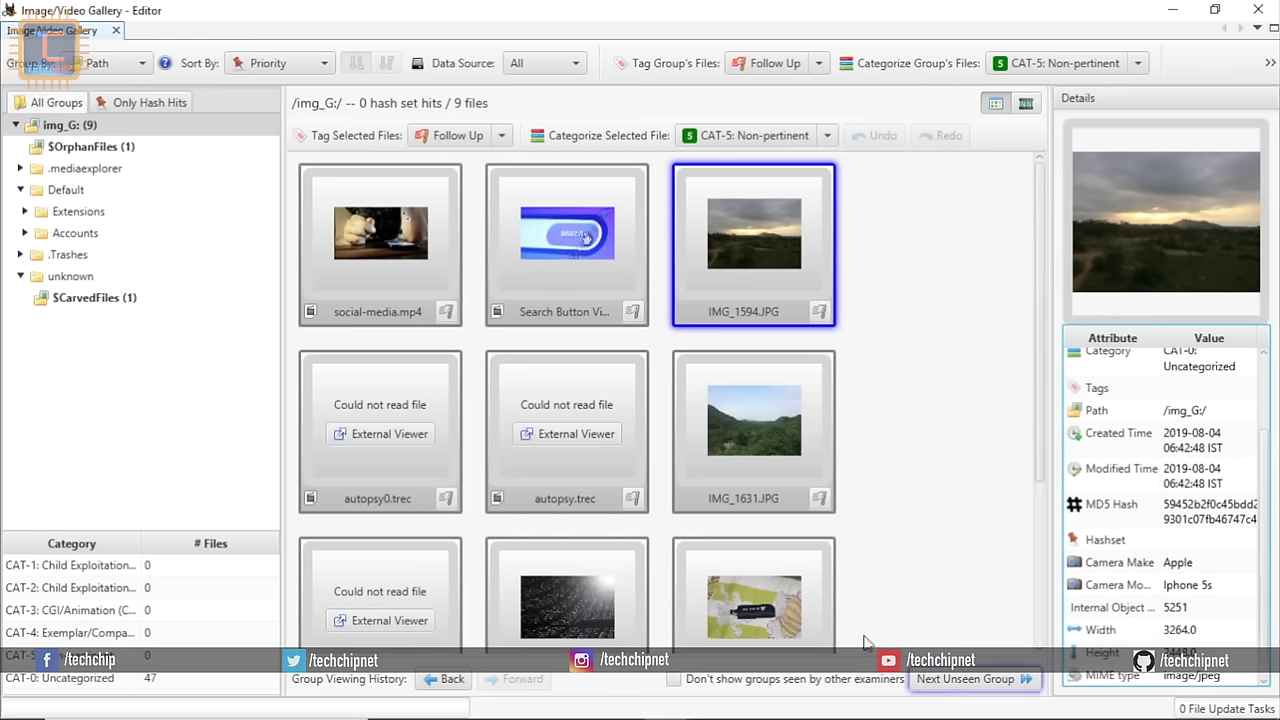
click(805, 613)
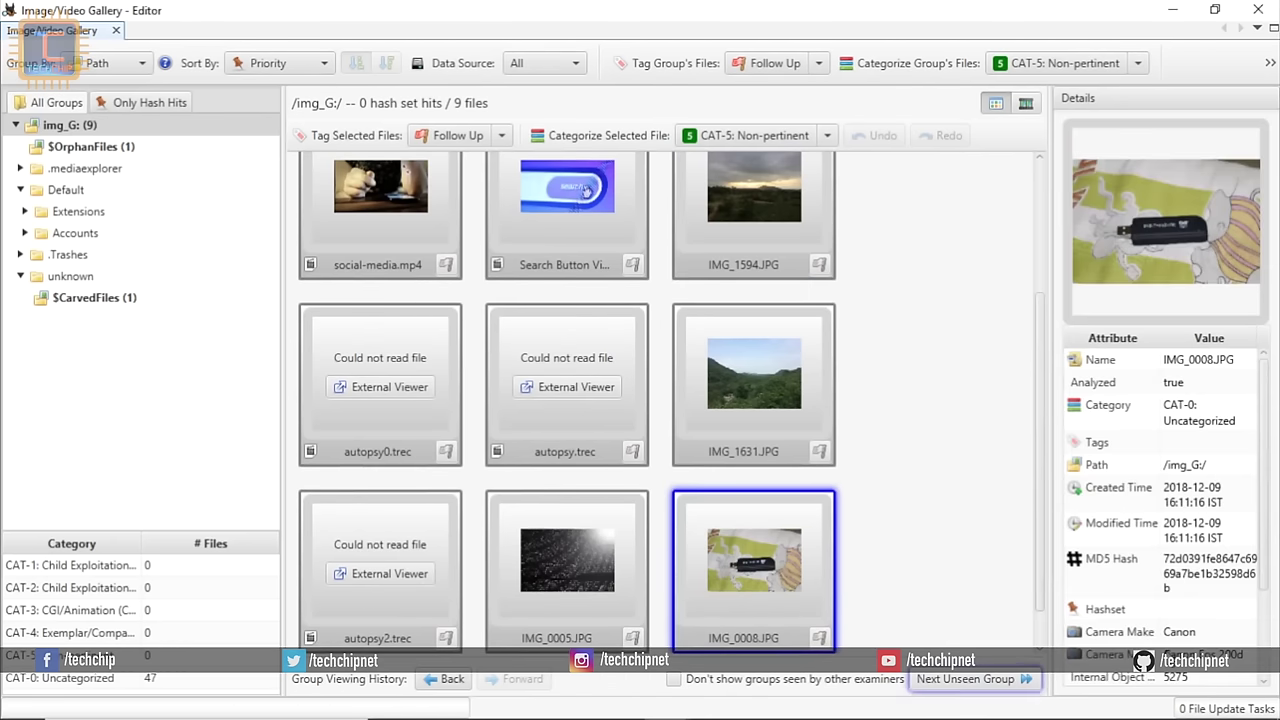
click(1264, 590)
scroll(1264, 590, down, 2)
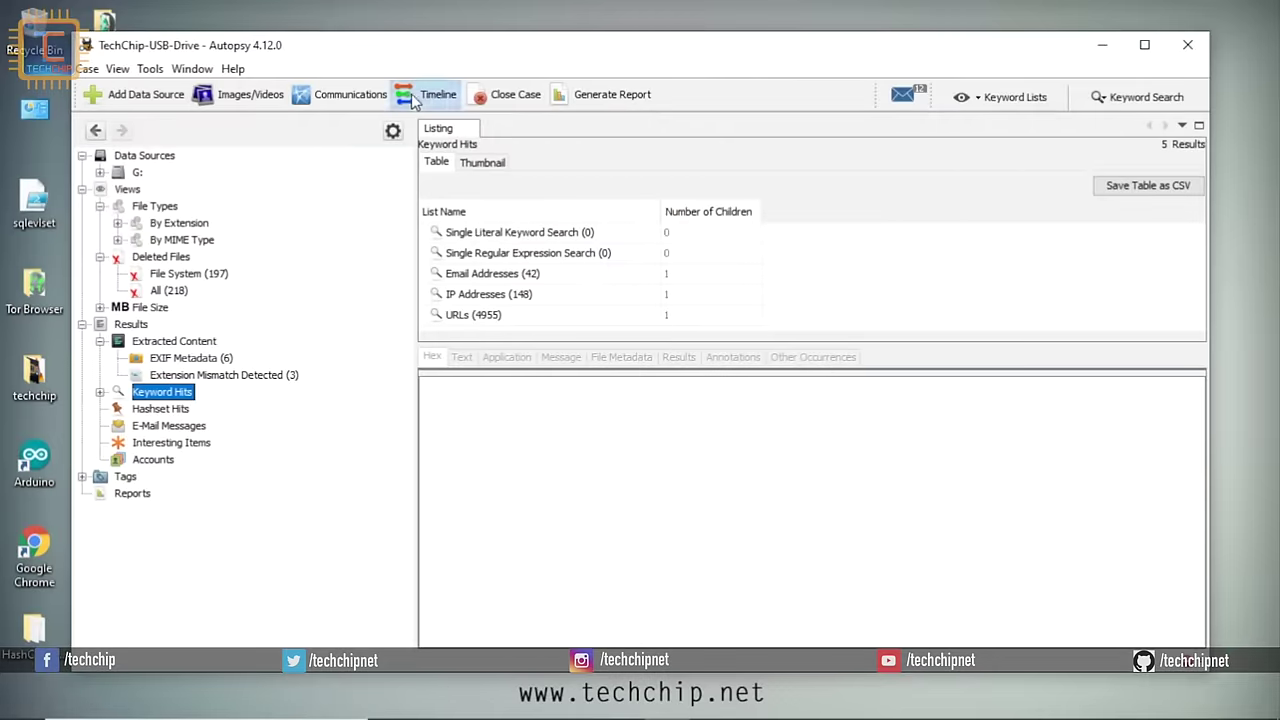
Open the Timeline and list the file system events of December 2018
click(411, 95)
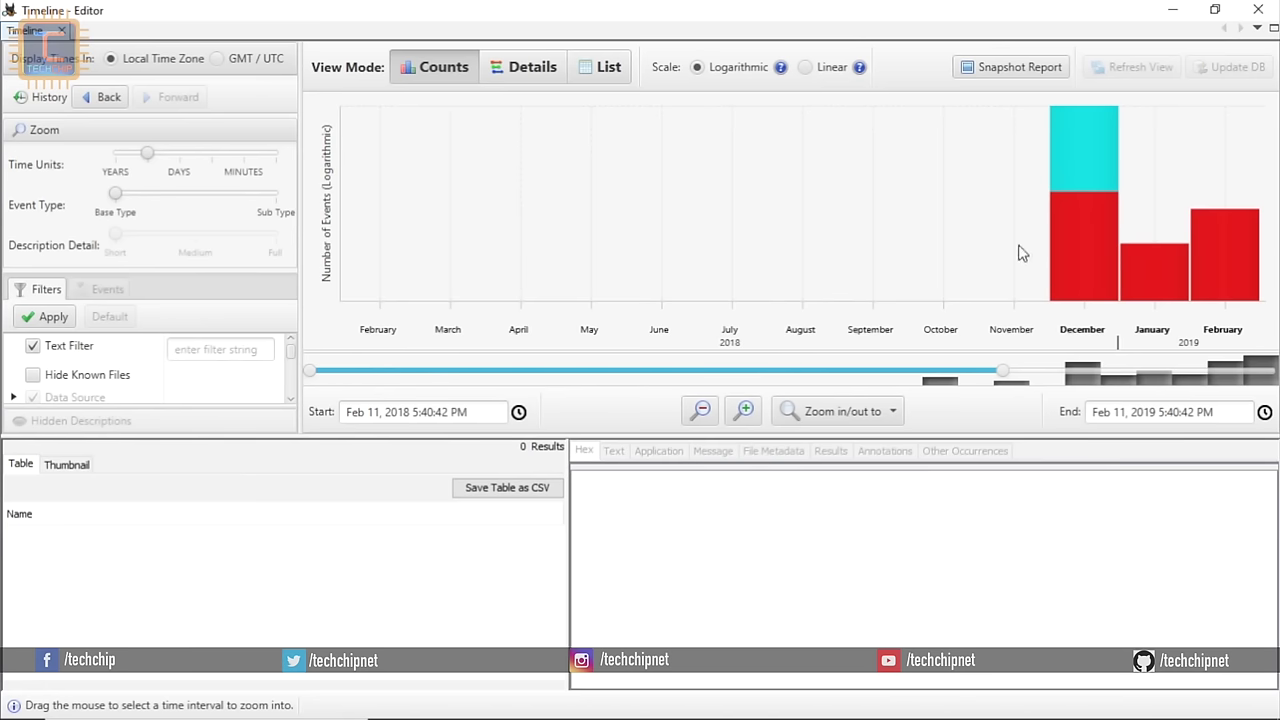
click(1068, 256)
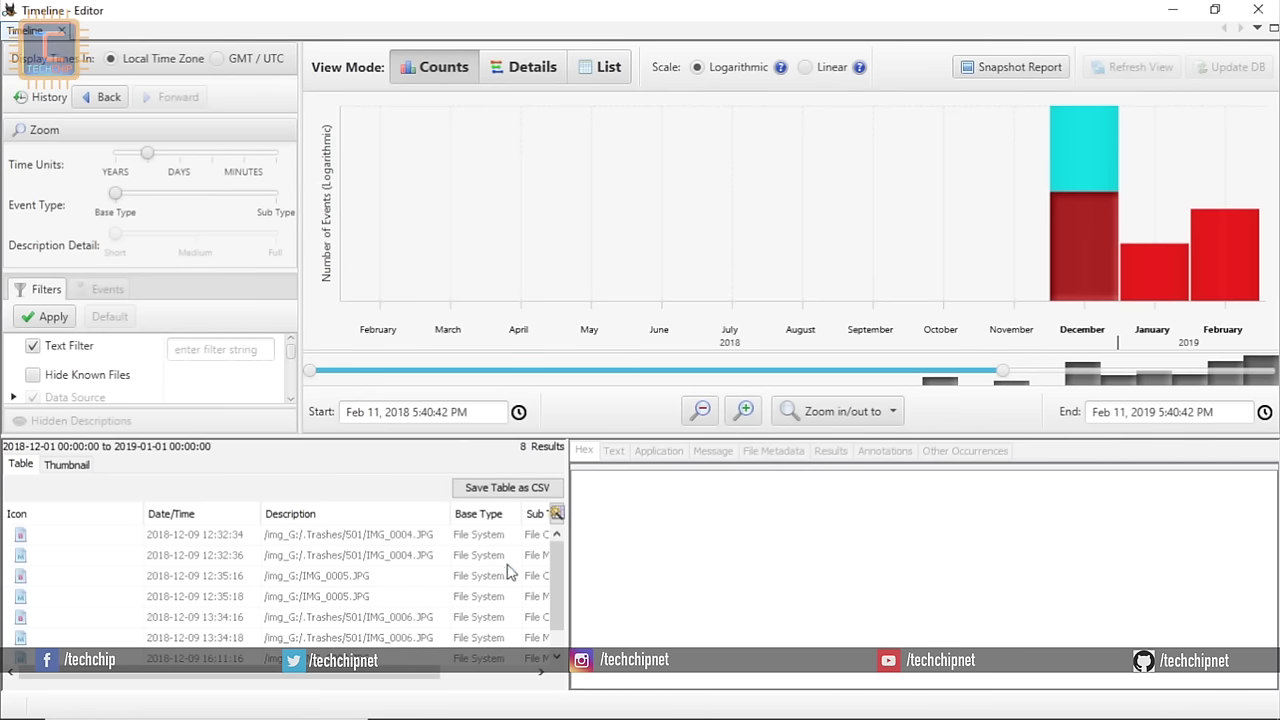
Shift the timeline range to Feb 3, 2018 through Sep 13, 2019 and list the file system events of April and August 2019
drag(400, 674, 266, 674)
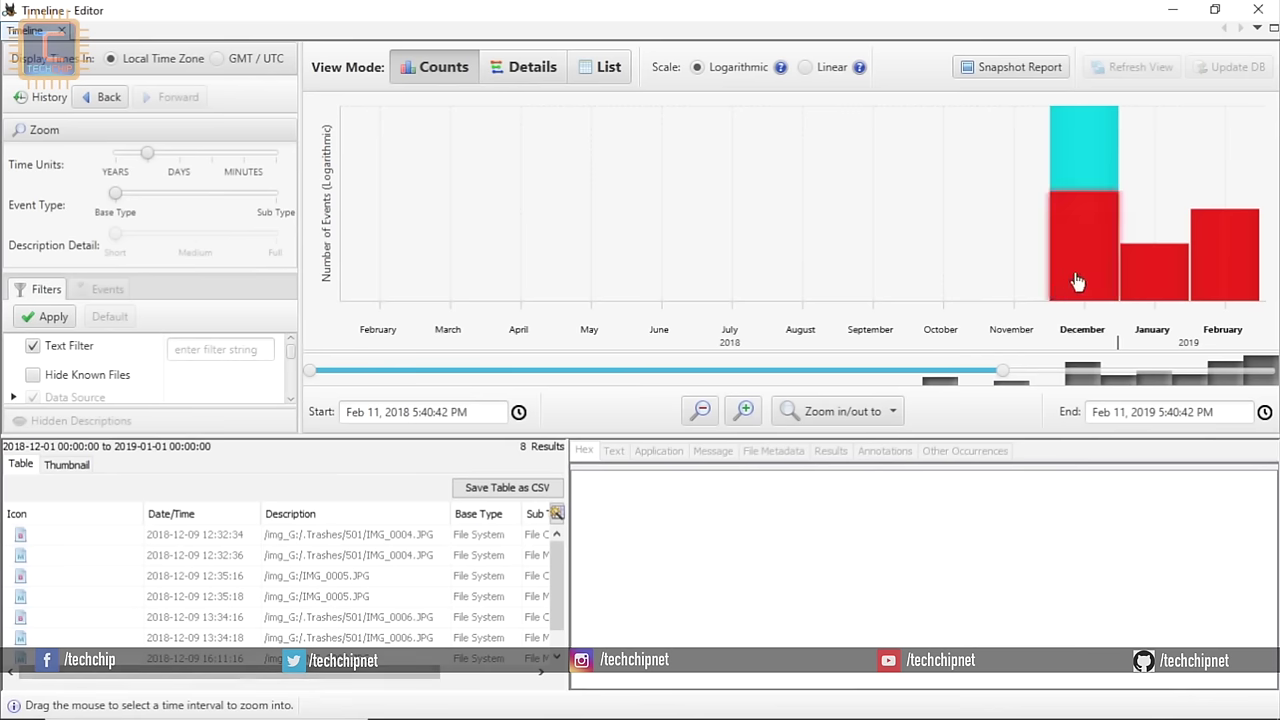
drag(918, 375, 1171, 375)
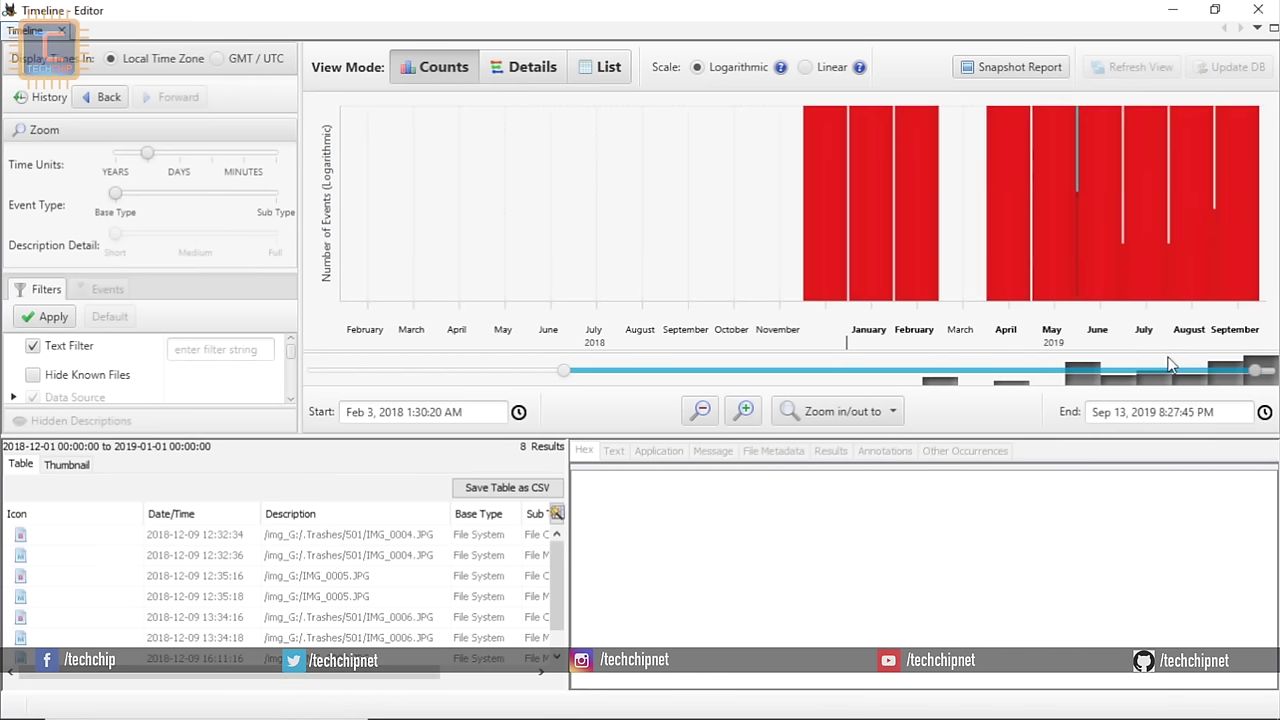
click(1008, 286)
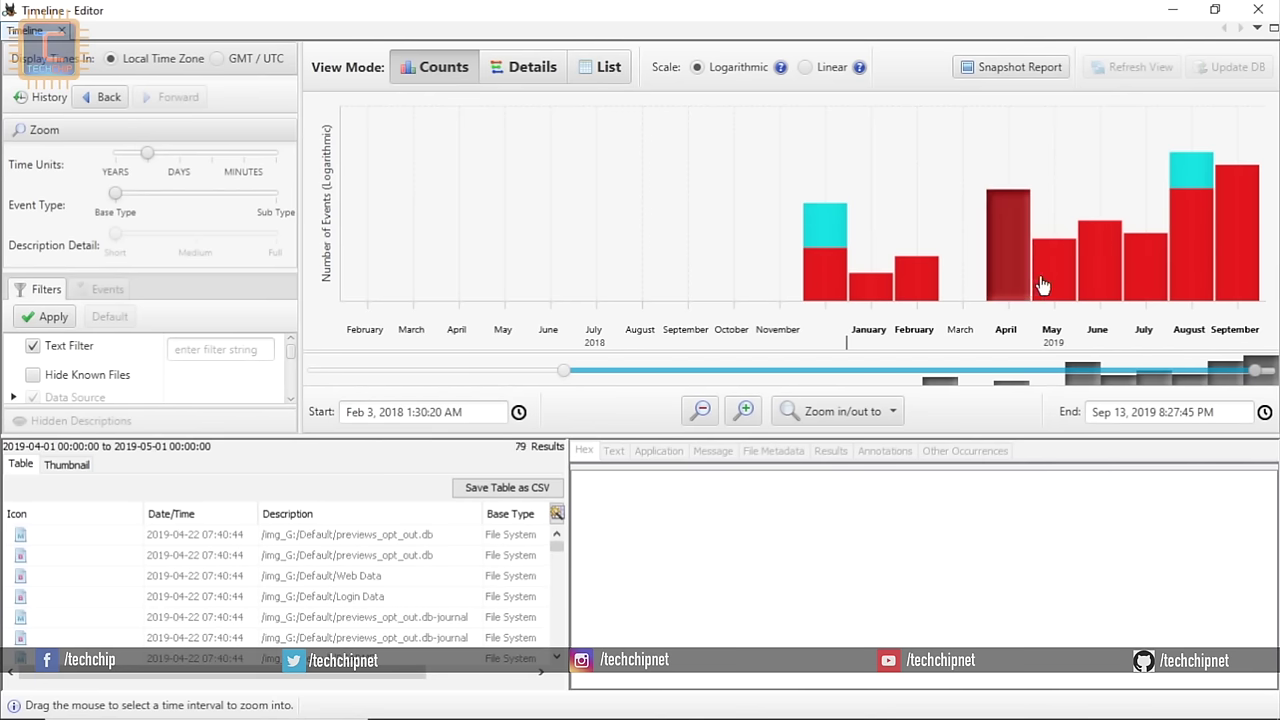
click(1190, 250)
Switch the timeline to the Details view, list the Canon event group and display the IMG_0008.JPG entry
click(535, 67)
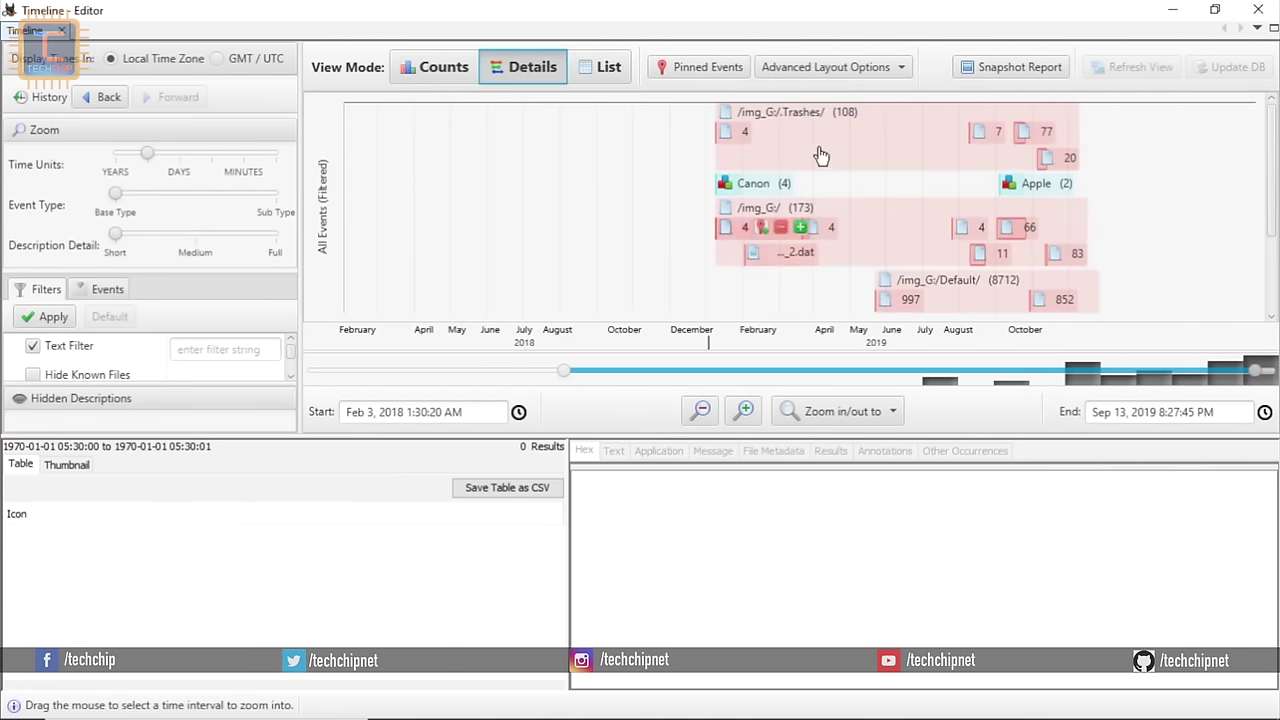
click(757, 187)
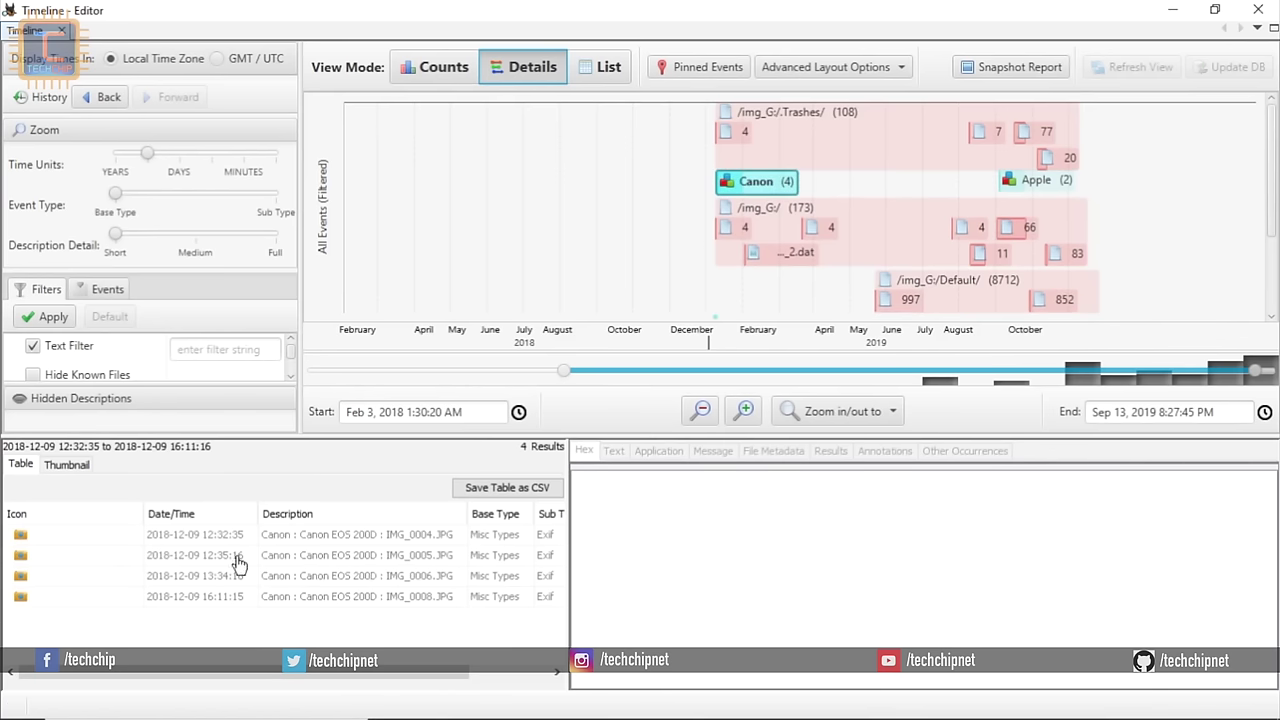
click(220, 598)
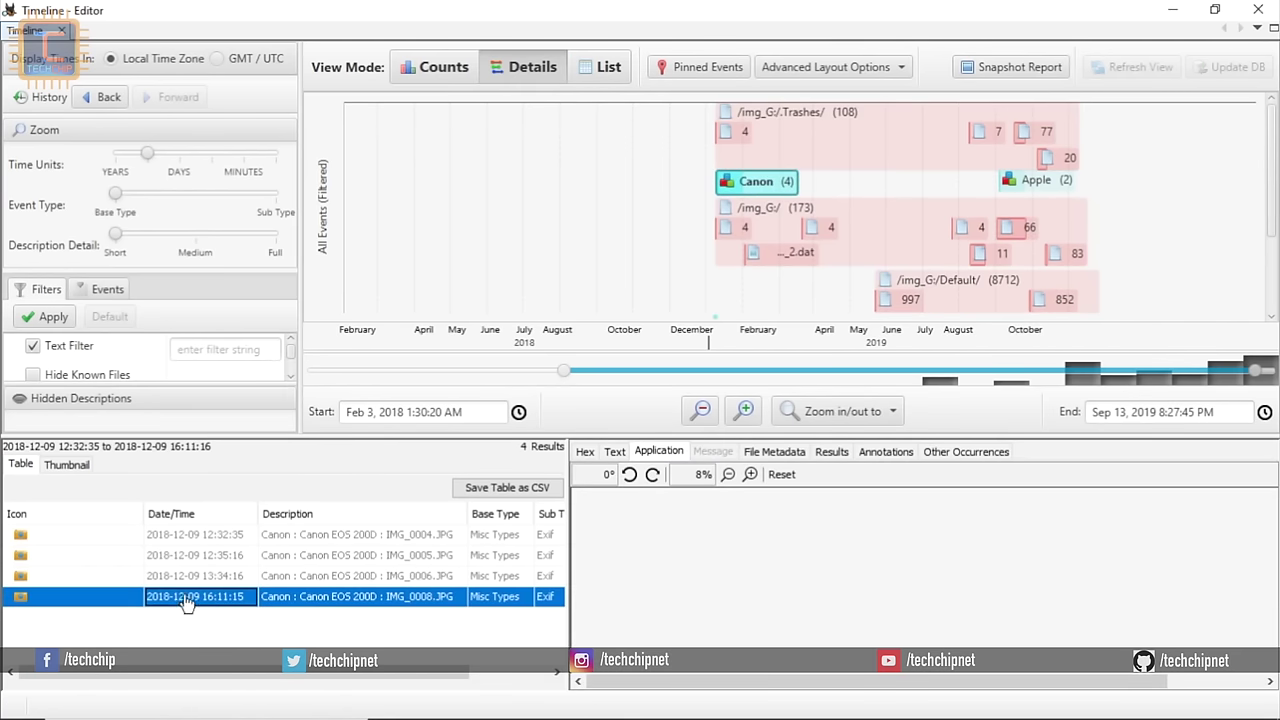